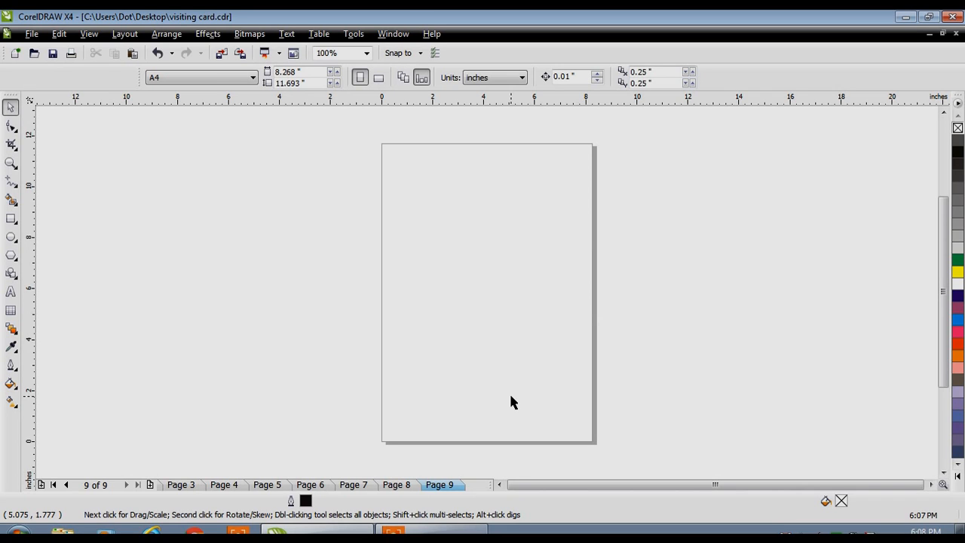
Open the Position transformation settings and move their window closer to the page.
left_click(166, 34)
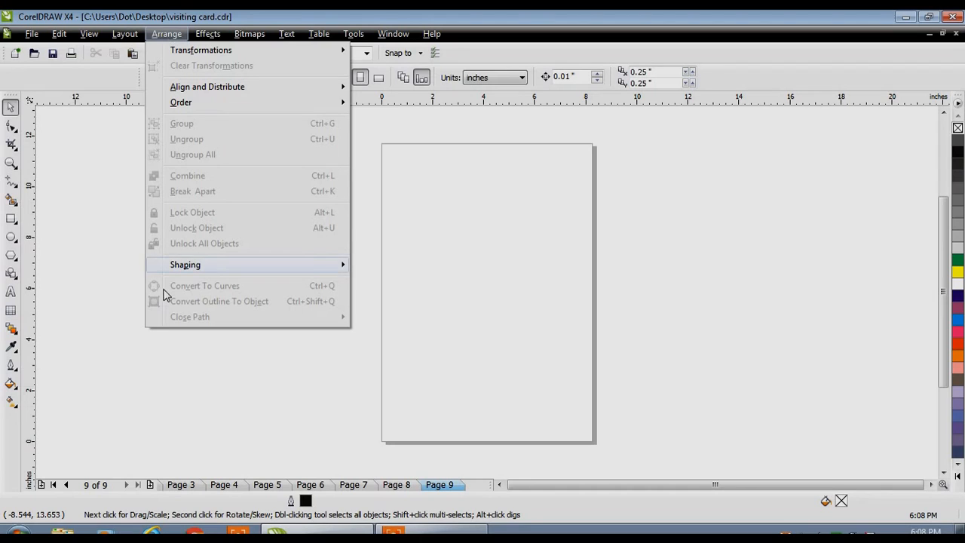
mouse_move(187, 57)
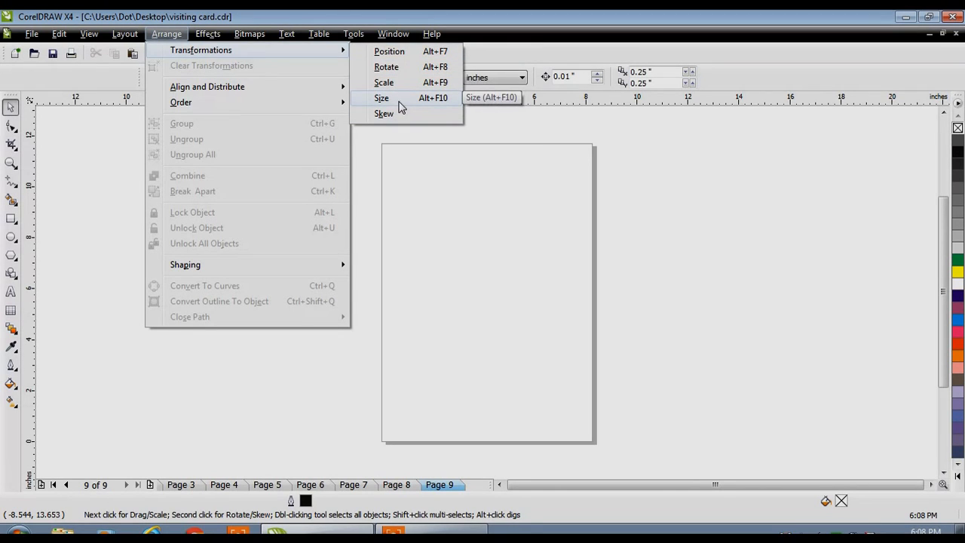
left_click(389, 52)
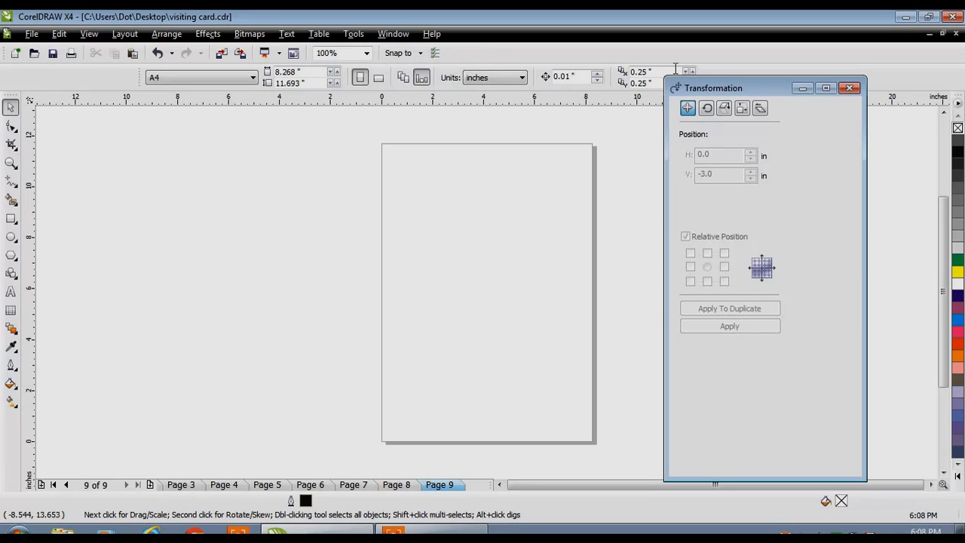
left_click_drag(700, 89, 582, 73)
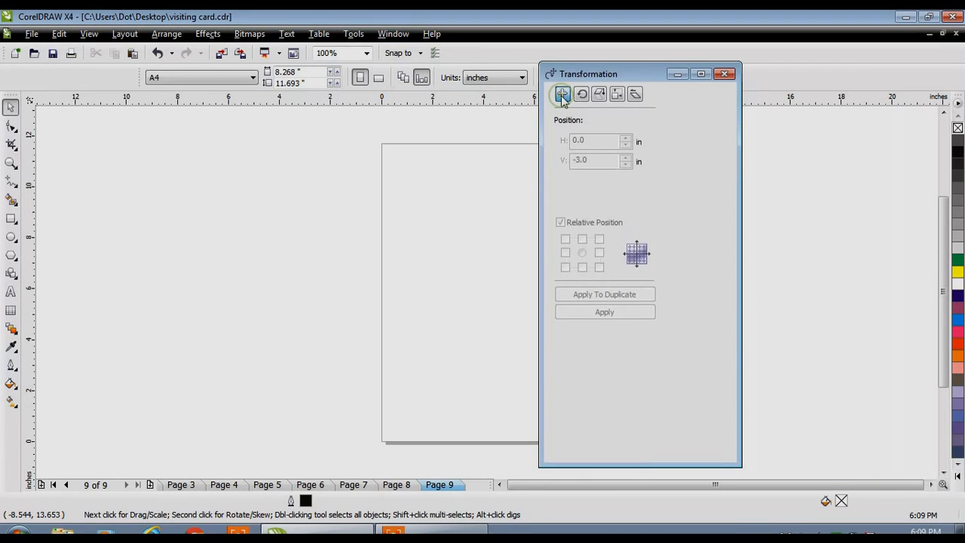
Look through the Position, Rotation, Scale, Size and Skew transformation settings and return to Position.
left_click(581, 96)
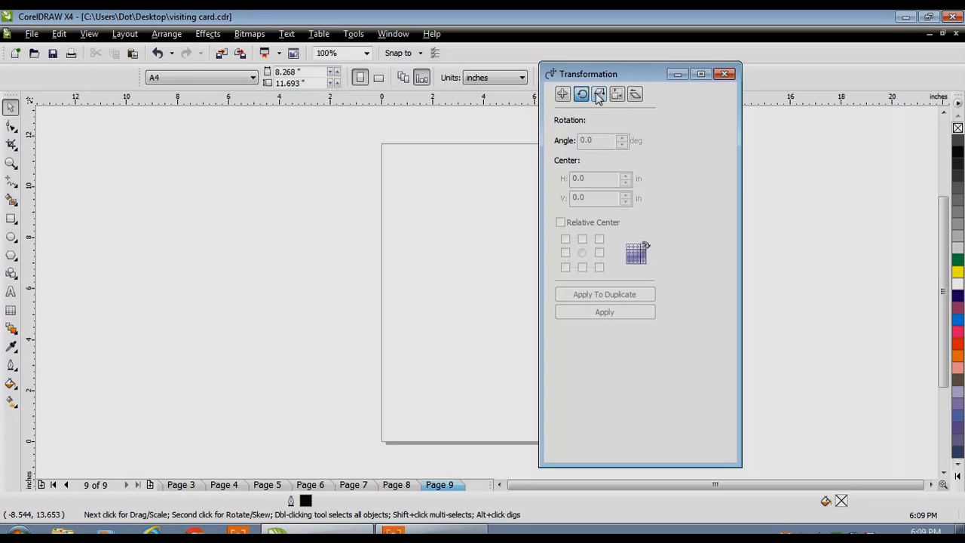
left_click(599, 95)
left_click(616, 95)
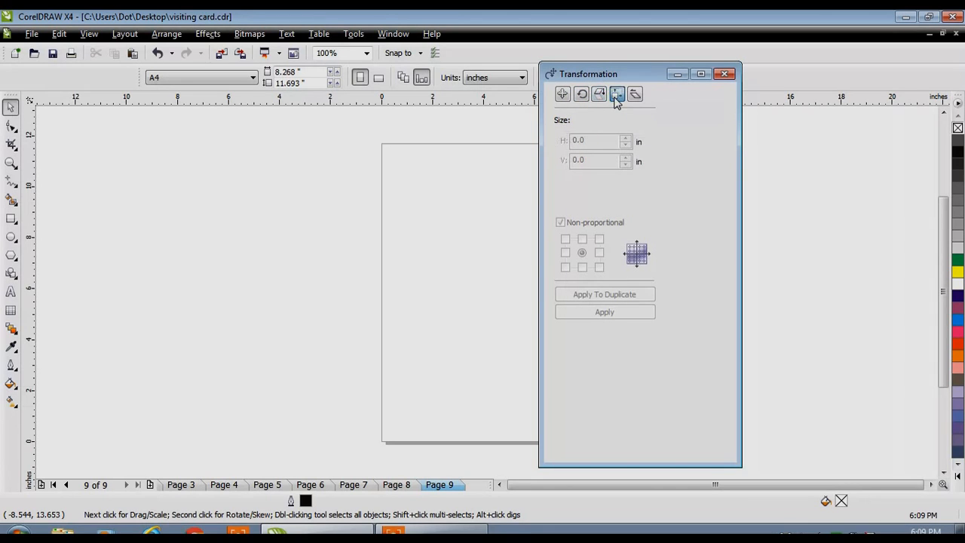
left_click(635, 95)
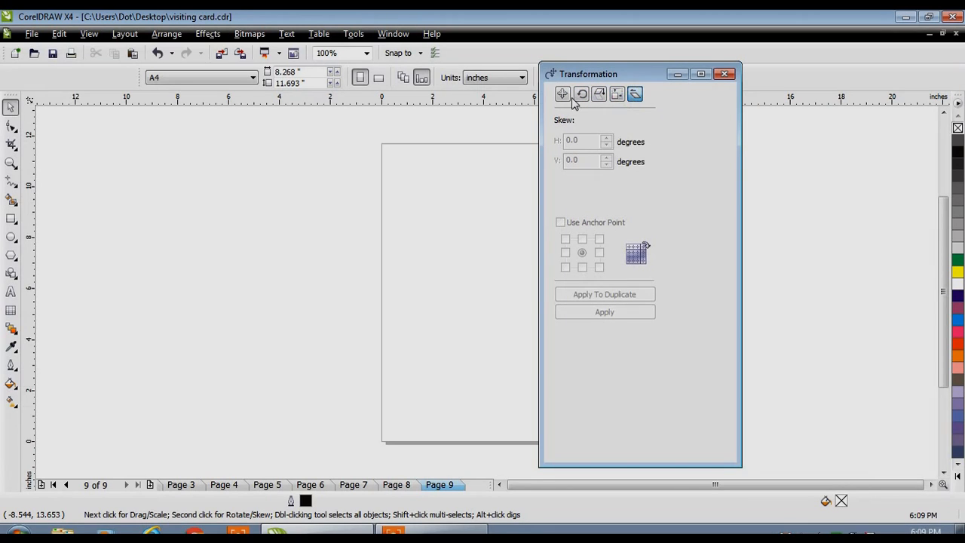
left_click(563, 96)
left_click(581, 96)
left_click(599, 95)
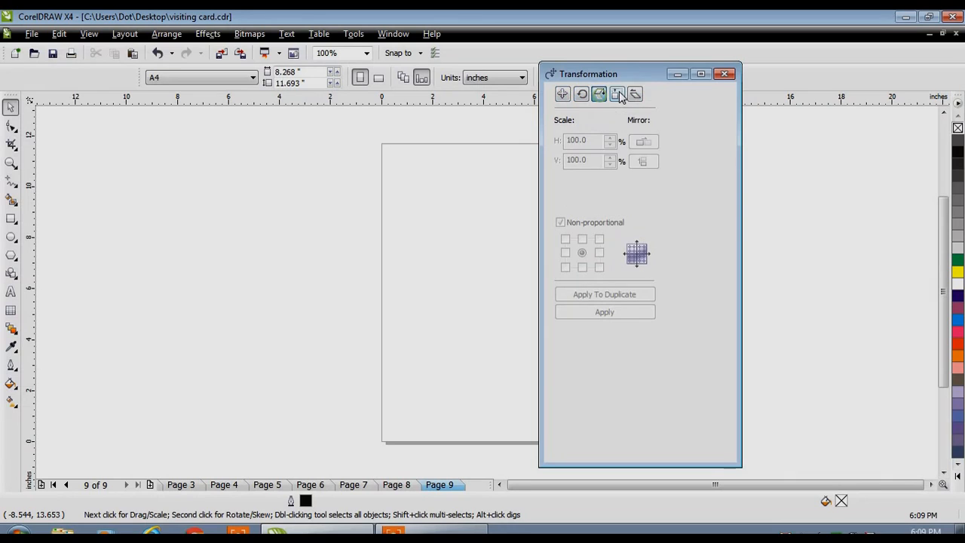
left_click(635, 95)
left_click(563, 95)
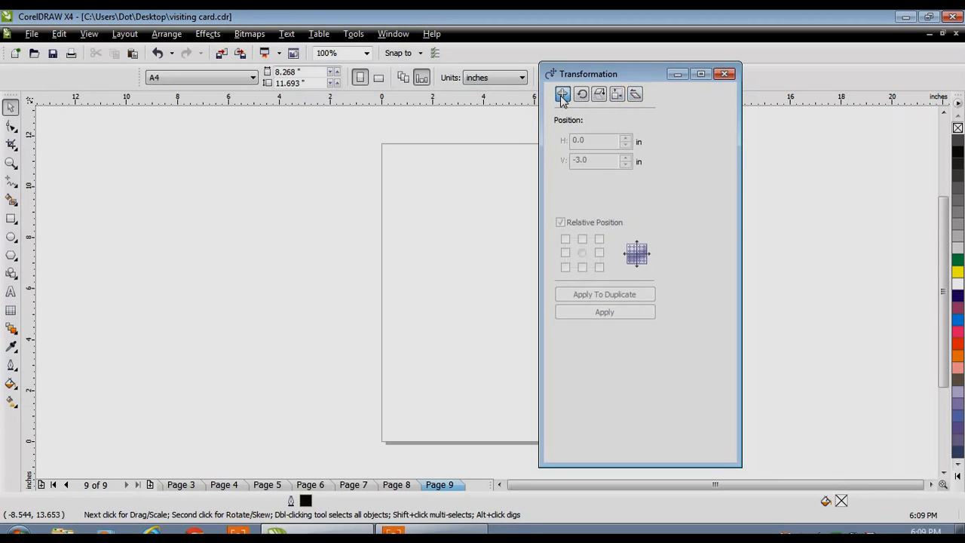
left_click(580, 95)
left_click(599, 95)
left_click(635, 95)
left_click(564, 95)
left_click(581, 95)
left_click(598, 95)
left_click(617, 96)
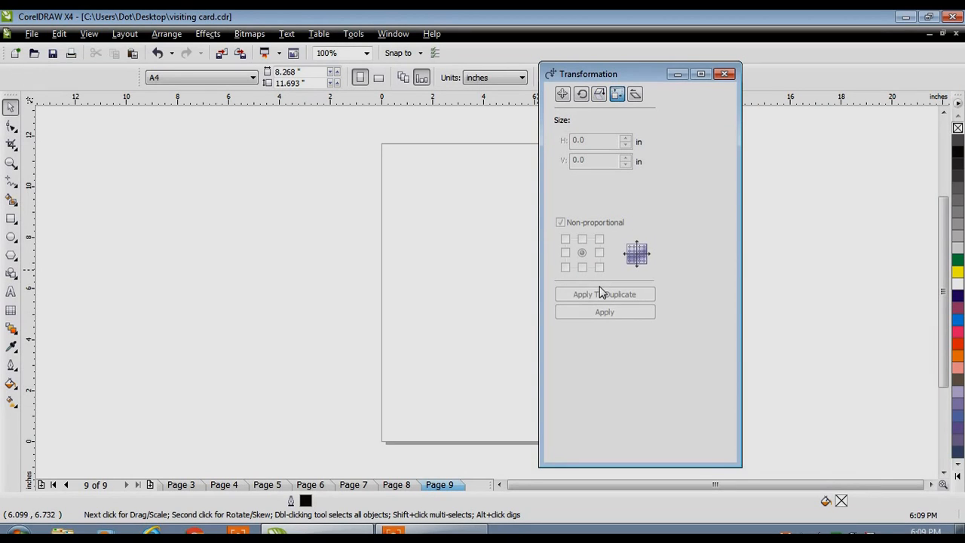
left_click(563, 93)
left_click(600, 94)
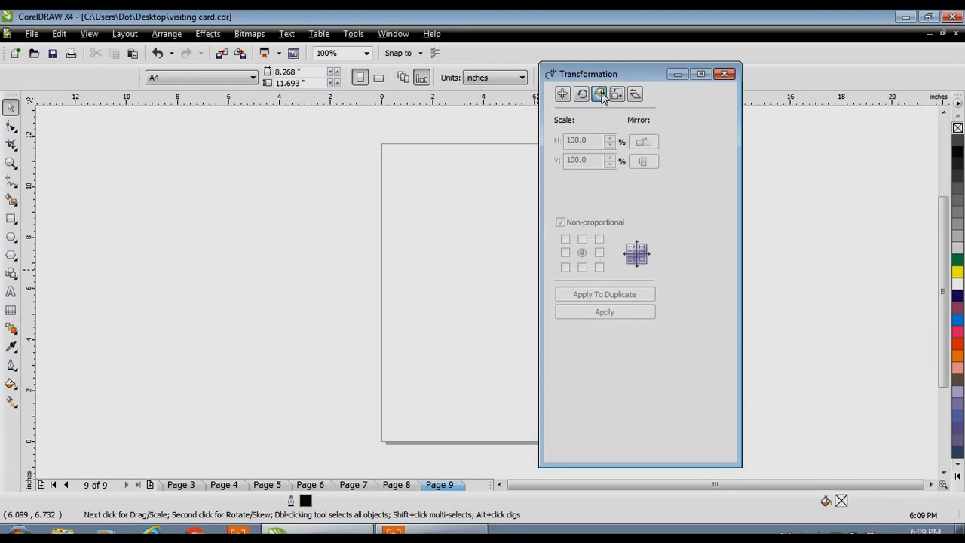
left_click(563, 94)
left_click(635, 93)
left_click(617, 94)
left_click(562, 94)
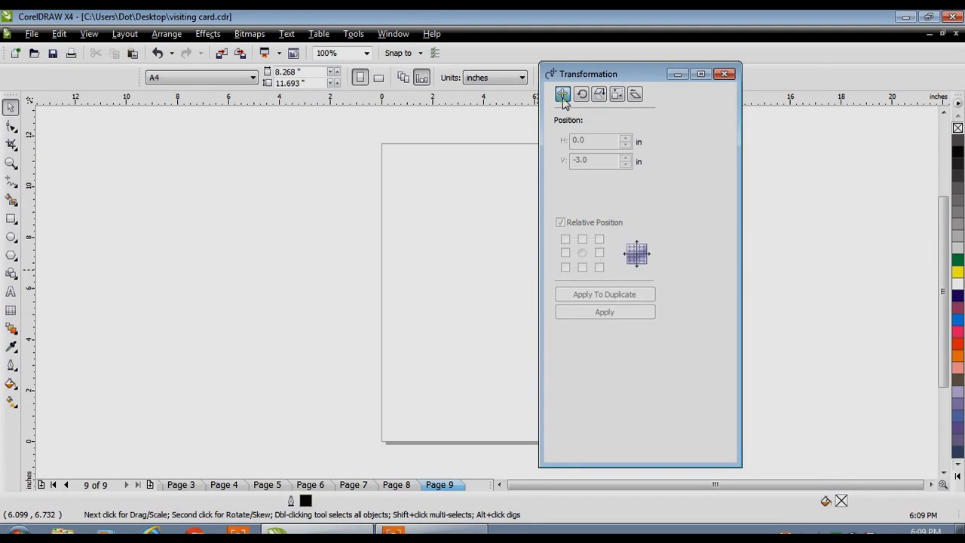
Uncover the page and draw a rectangle about 4.1 by 2.1 inches in its upper-left area.
left_click_drag(602, 71, 681, 80)
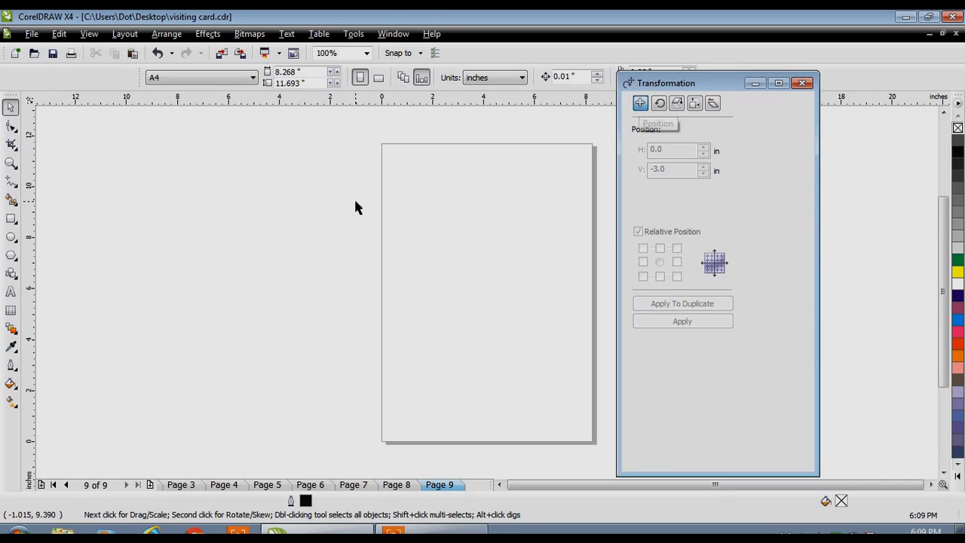
left_click(12, 219)
left_click_drag(392, 189, 498, 244)
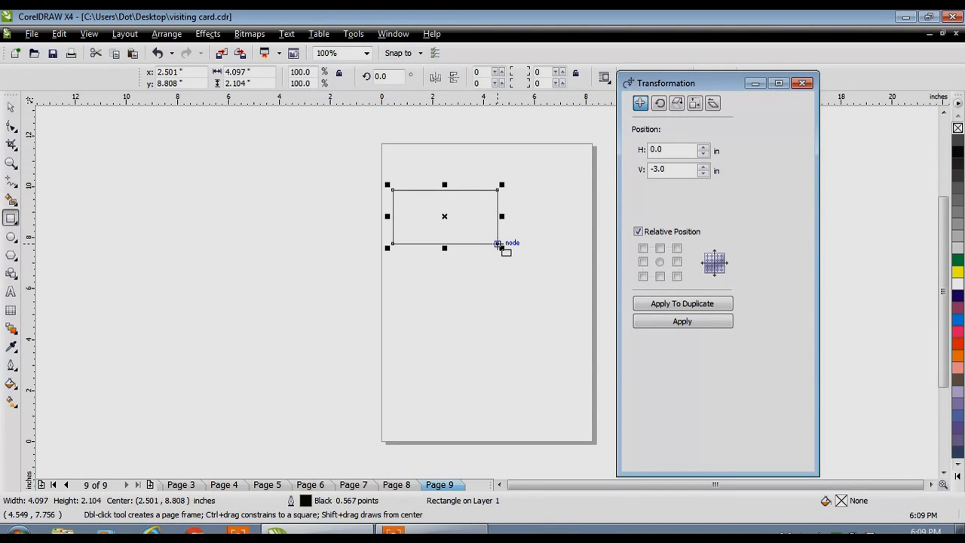
left_click(12, 108)
Review the rotation, scale and size settings for the selected rectangle and return to the position settings.
left_click(660, 103)
left_click(676, 104)
left_click(694, 103)
left_click(640, 103)
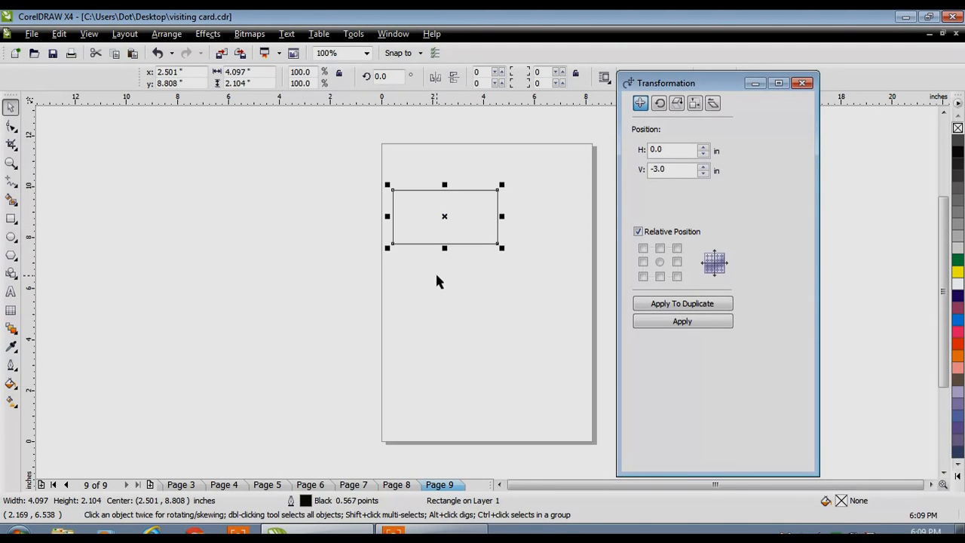
Move the rectangle slightly up the page, and shift it with a relative offset of 3 inches horizontally and 0 vertically.
left_click_drag(446, 218, 451, 195)
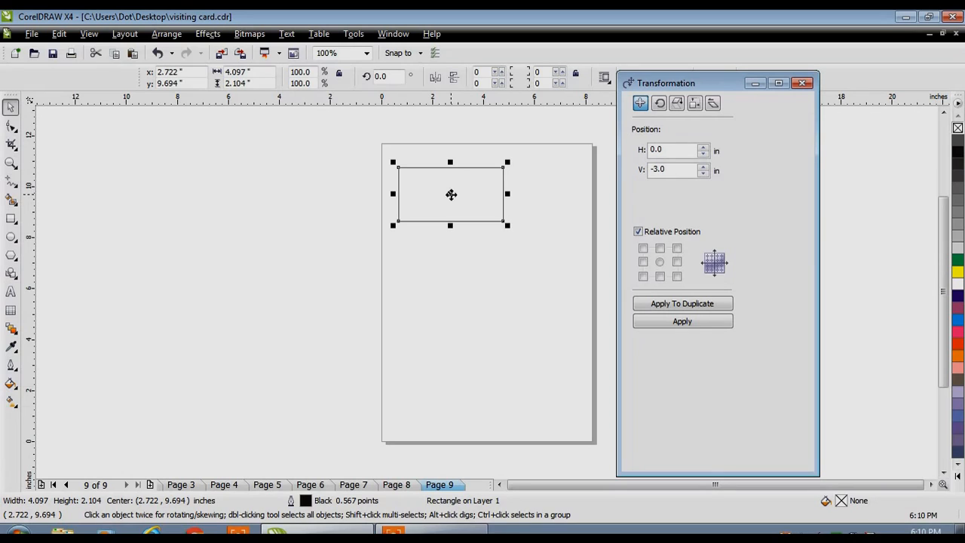
left_click(671, 150)
double_click(671, 151)
type("3")
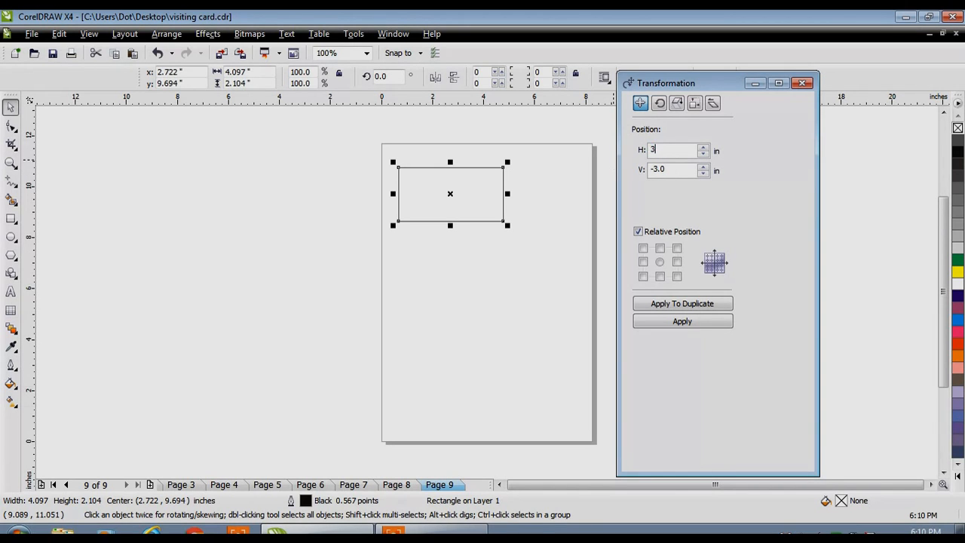
double_click(671, 170)
type("0")
left_click(654, 322)
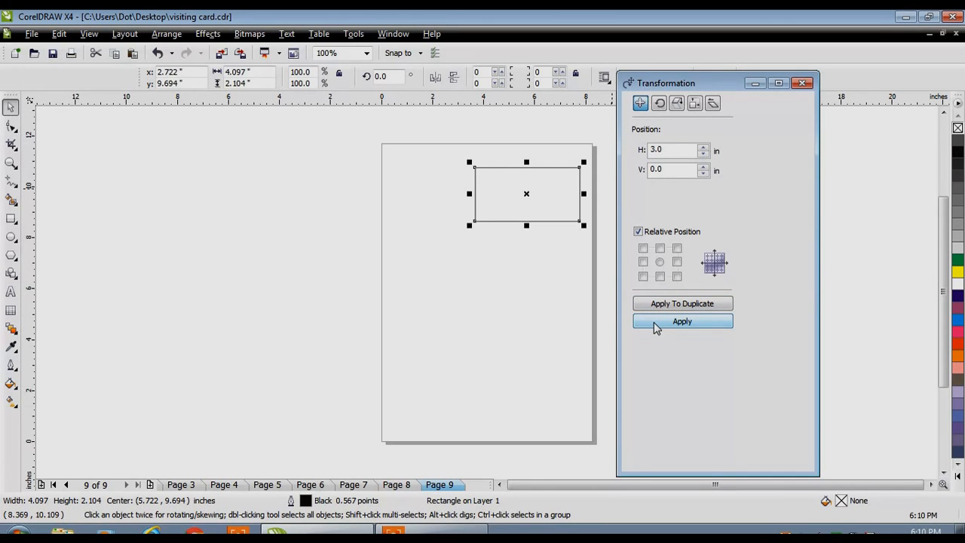
Shift the rectangle with a relative offset of 0 inches horizontally and 3 inches vertically.
double_click(668, 150)
type("0")
key("Tab")
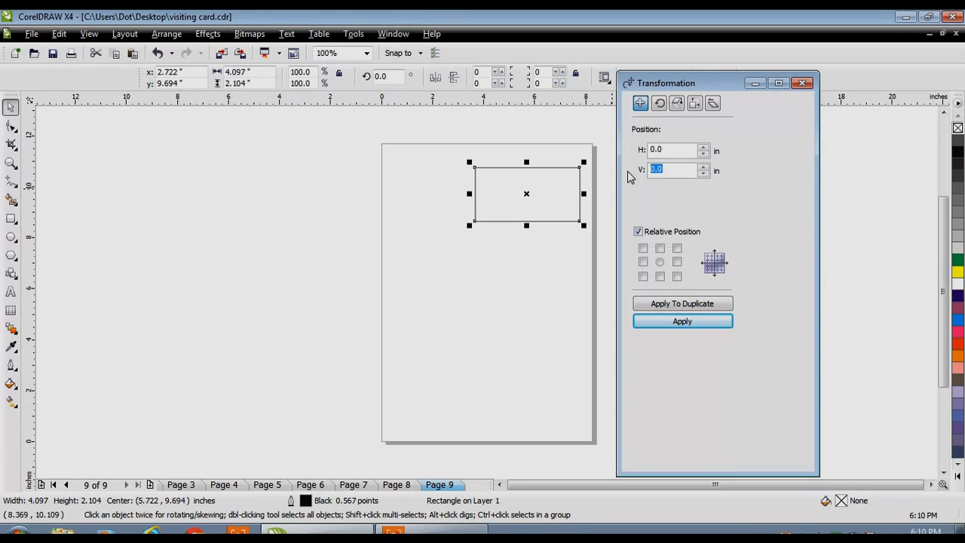
type("3")
left_click(669, 323)
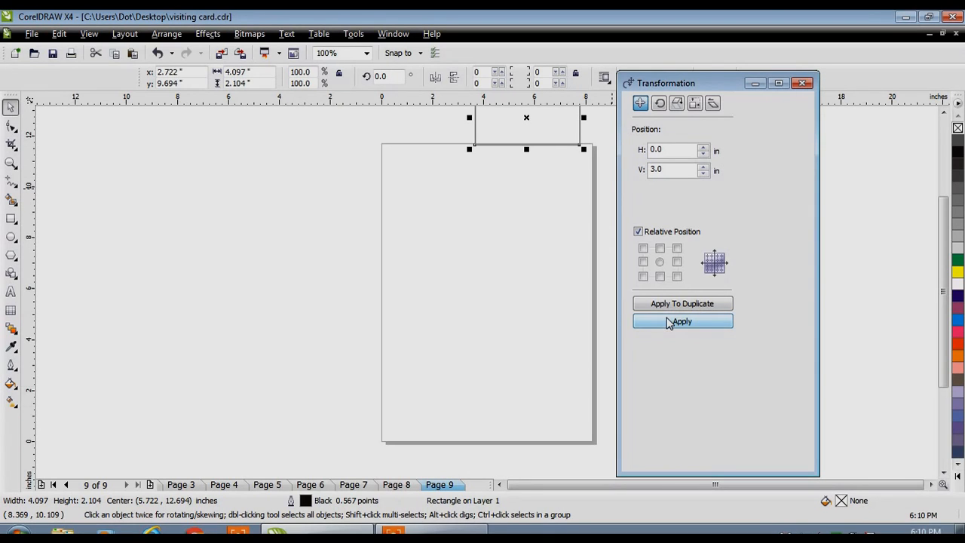
Shift the rectangle down the page with a relative vertical offset of -3 inches.
double_click(670, 169)
type("-3")
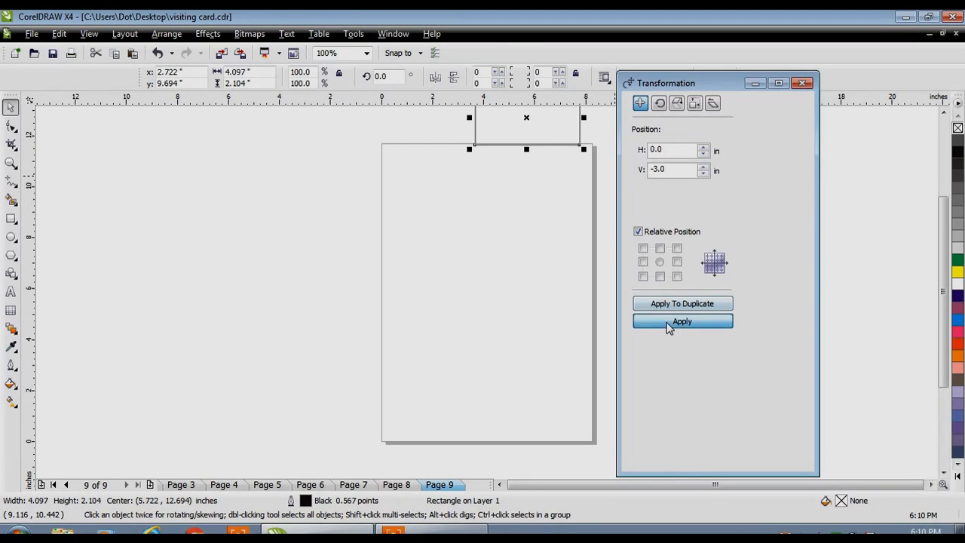
left_click(667, 322)
Reset the vertical position offset to 0.
double_click(670, 169)
type("0")
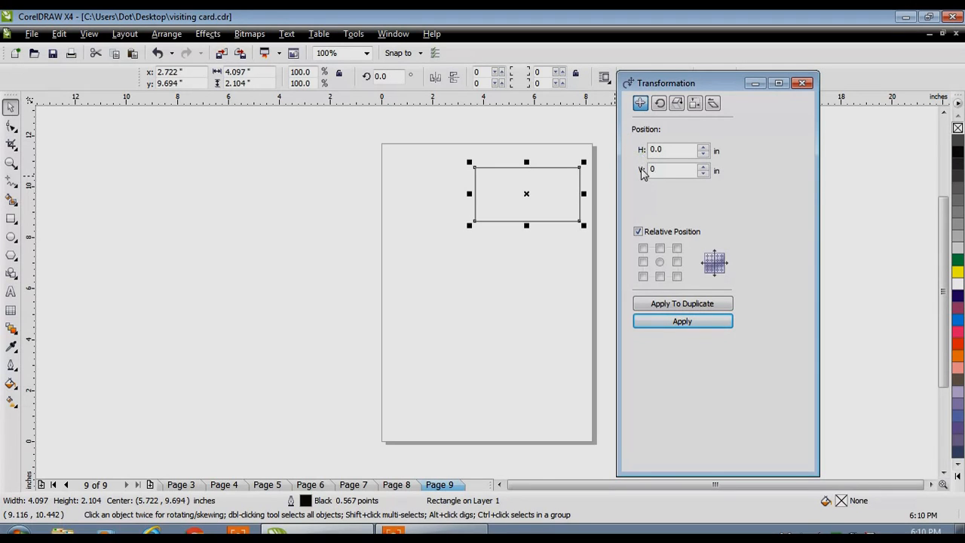
left_click(674, 151)
left_click(664, 170)
double_click(673, 150)
left_click(661, 168)
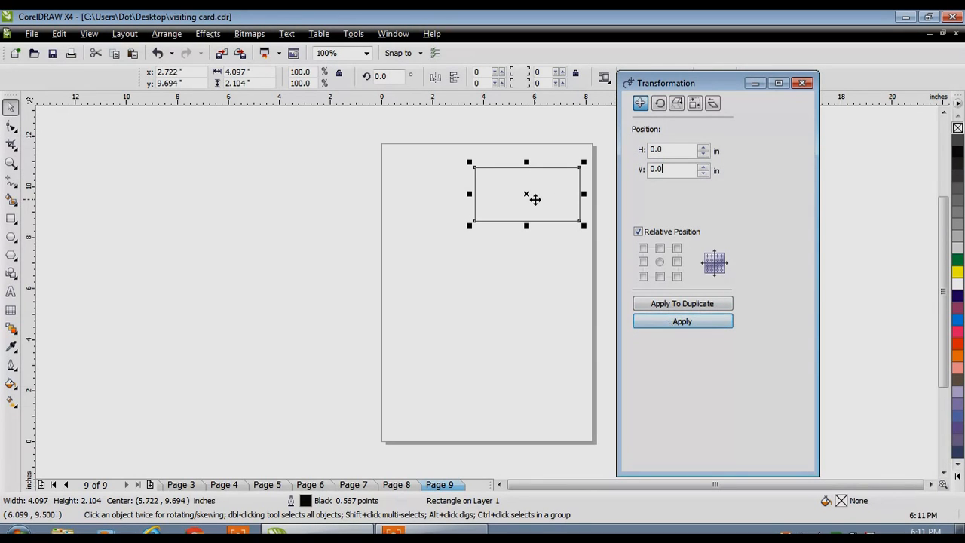
Move the rectangle to the page's upper-left area and duplicate it with a horizontal offset of 3.5 inches.
left_click_drag(535, 199, 445, 199)
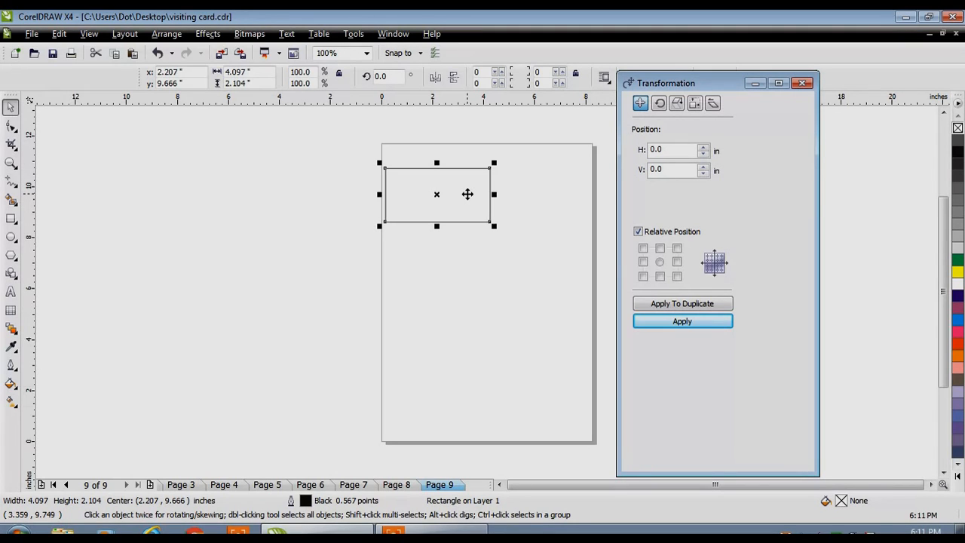
left_click_drag(461, 194, 463, 190)
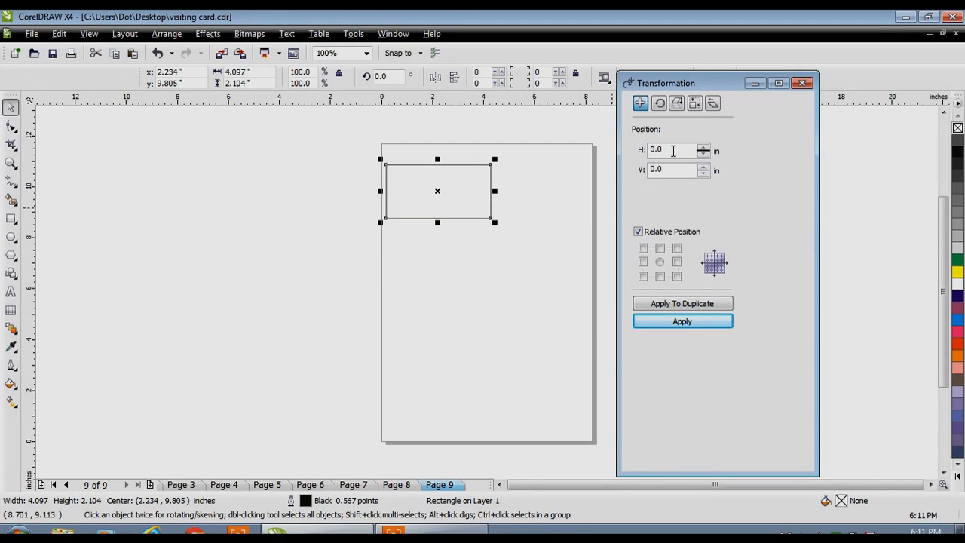
double_click(673, 150)
type("3.5")
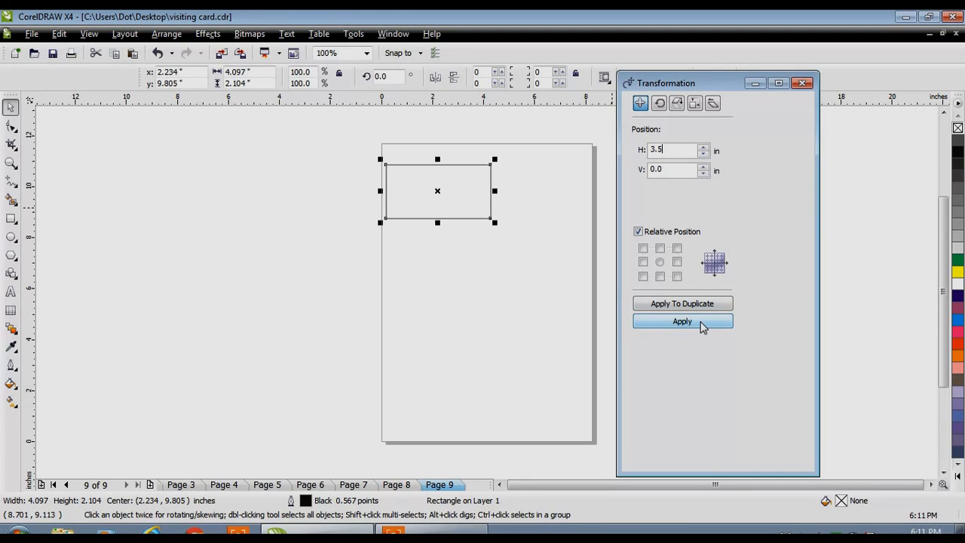
left_click(670, 303)
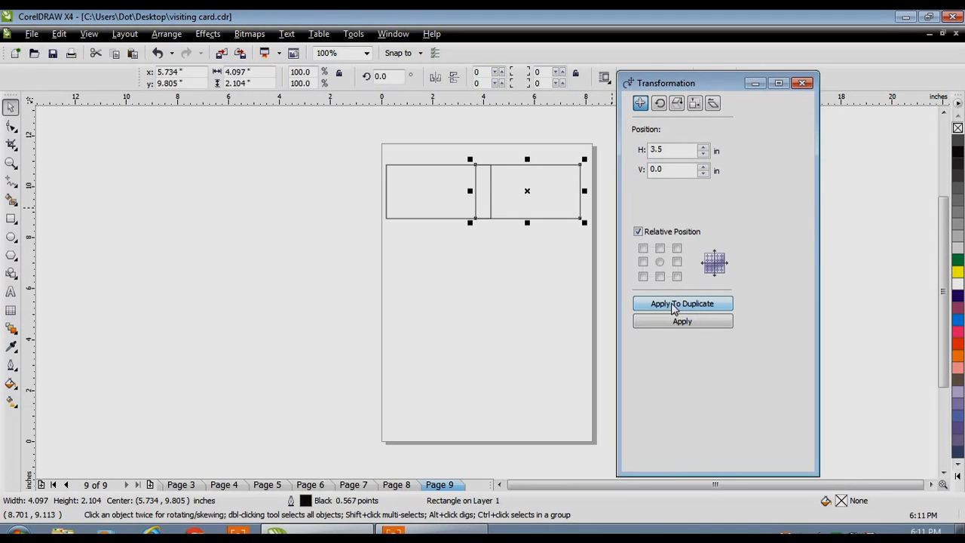
left_click(674, 304)
Delete both overlapping rectangles from the page.
left_click_drag(358, 156, 611, 256)
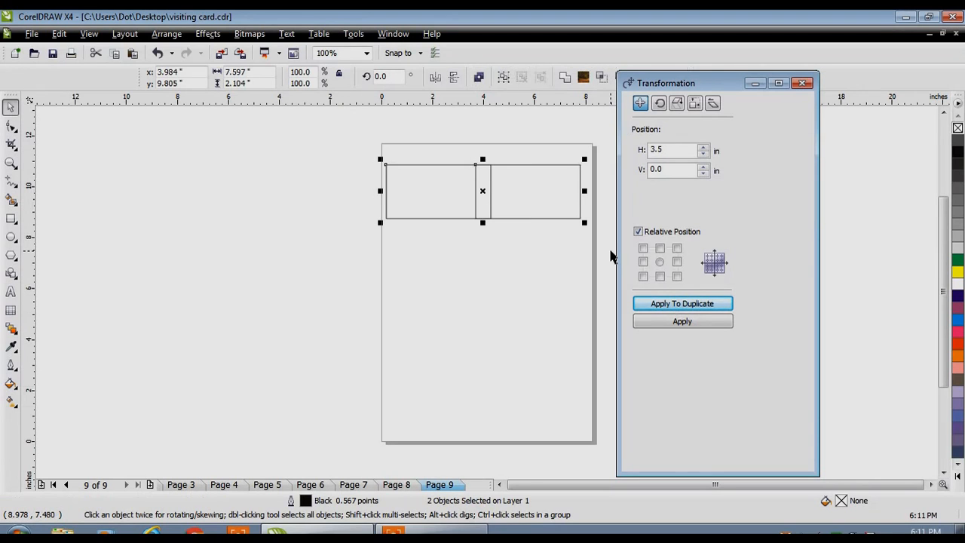
key("Delete")
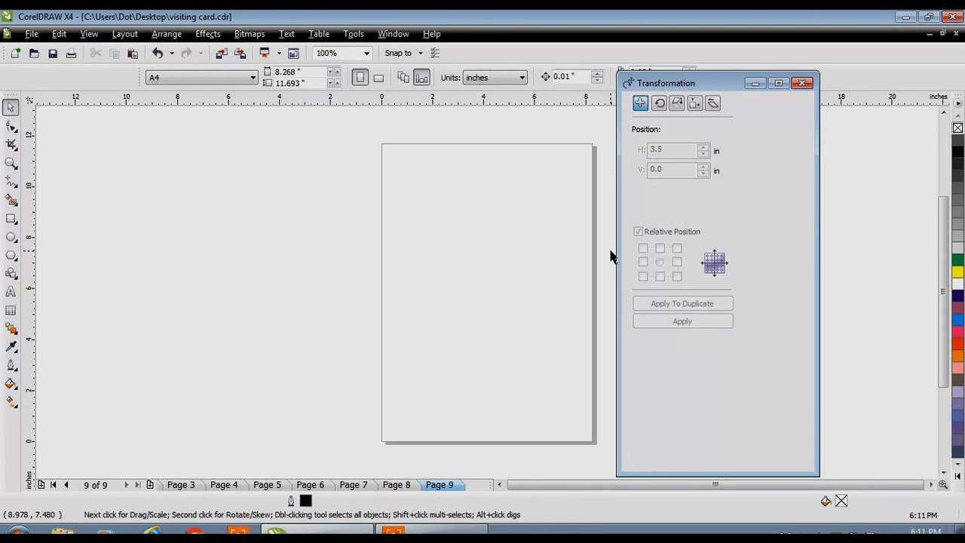
Draw a rectangle sized 1 by 0.5 inches and position it near the page's upper-left corner.
left_click(10, 219)
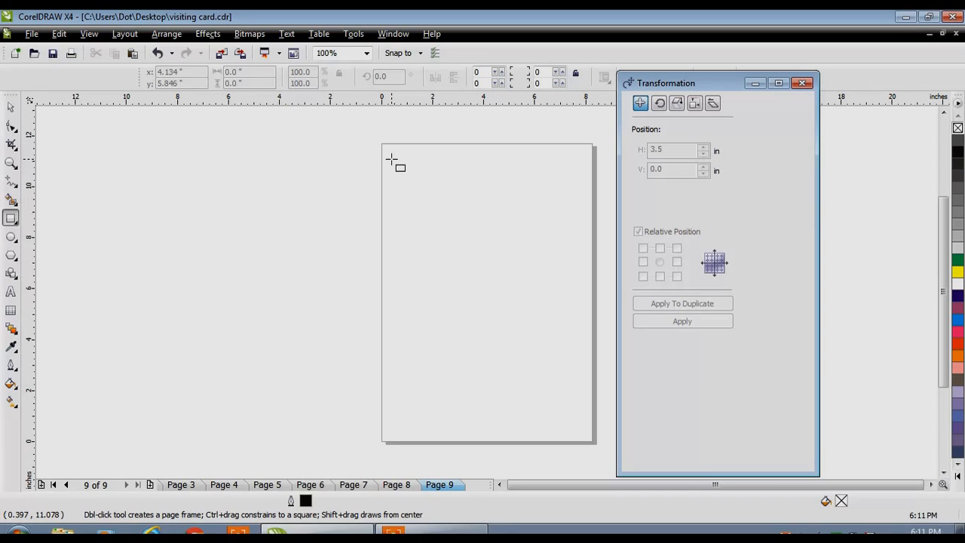
left_click_drag(391, 158, 462, 179)
double_click(261, 72)
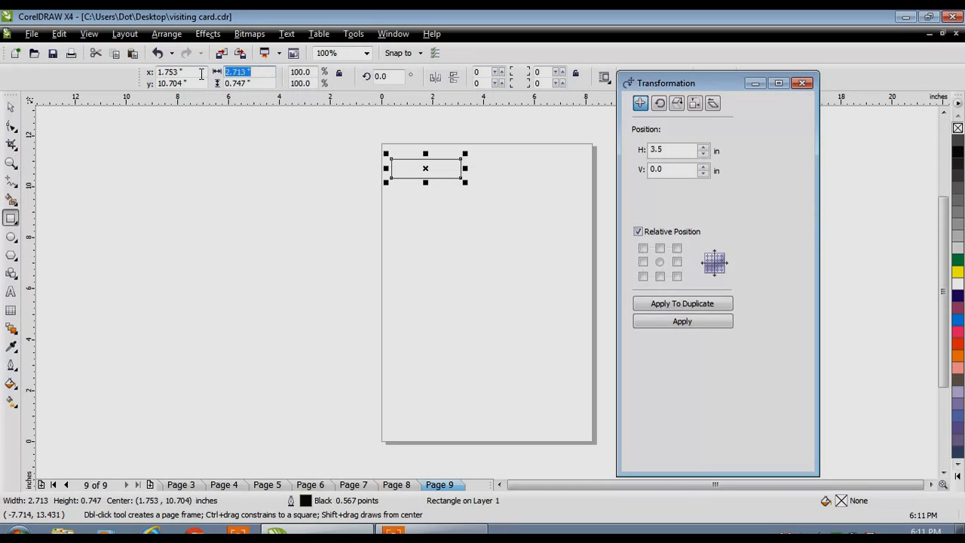
type("1")
key("Tab")
type(".5")
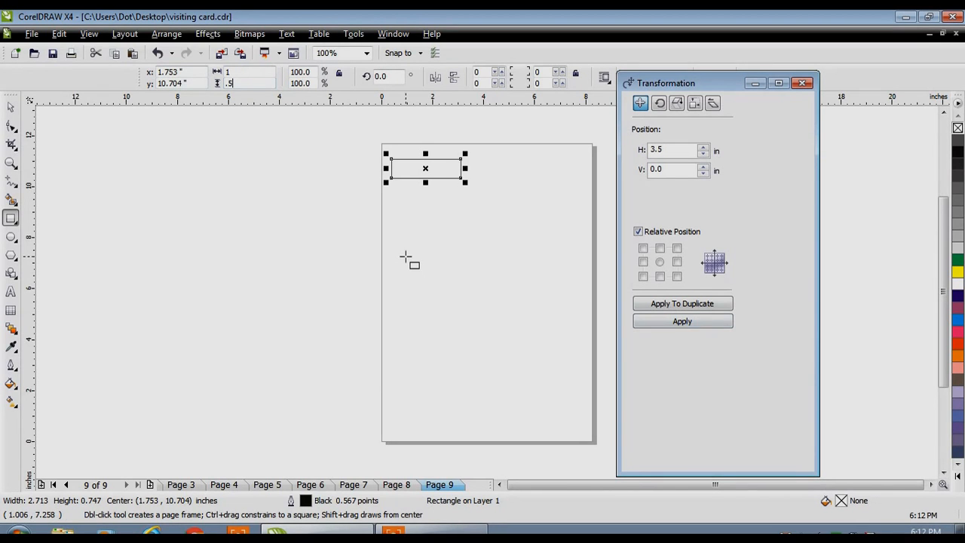
key("Return")
key("space")
left_click_drag(423, 169, 411, 163)
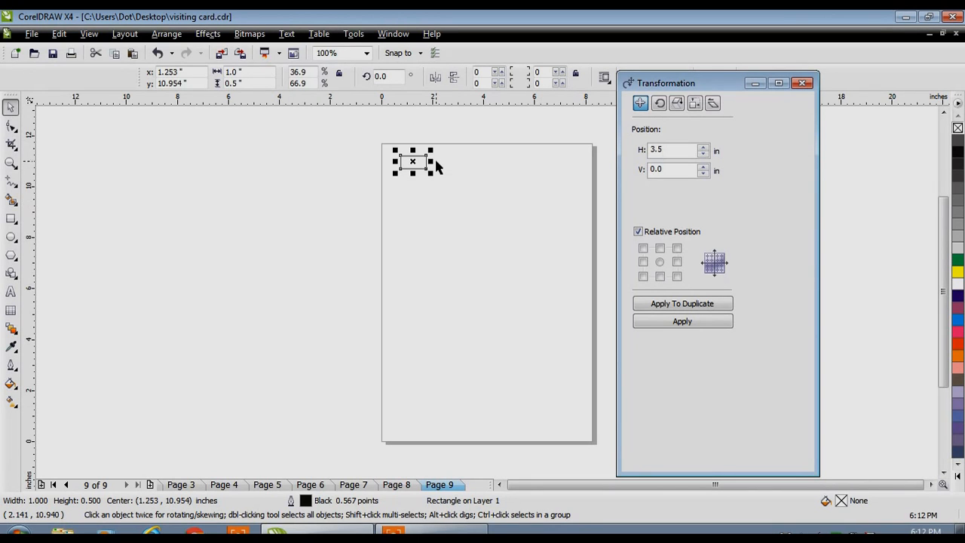
Duplicate the small rectangle three times in a row with a relative horizontal offset of 1 inch.
left_click_drag(682, 150, 590, 150)
type("1")
left_click(681, 305)
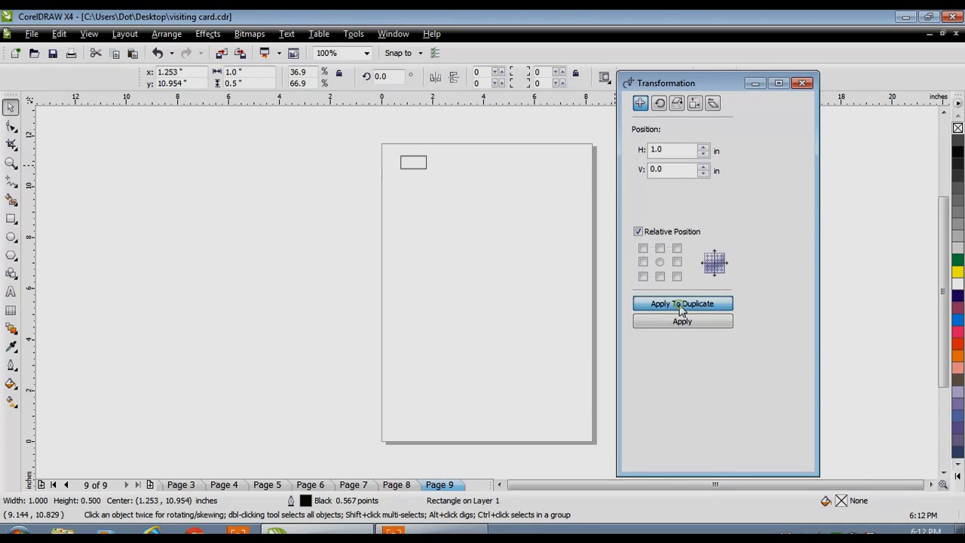
left_click(681, 305)
left_click(681, 304)
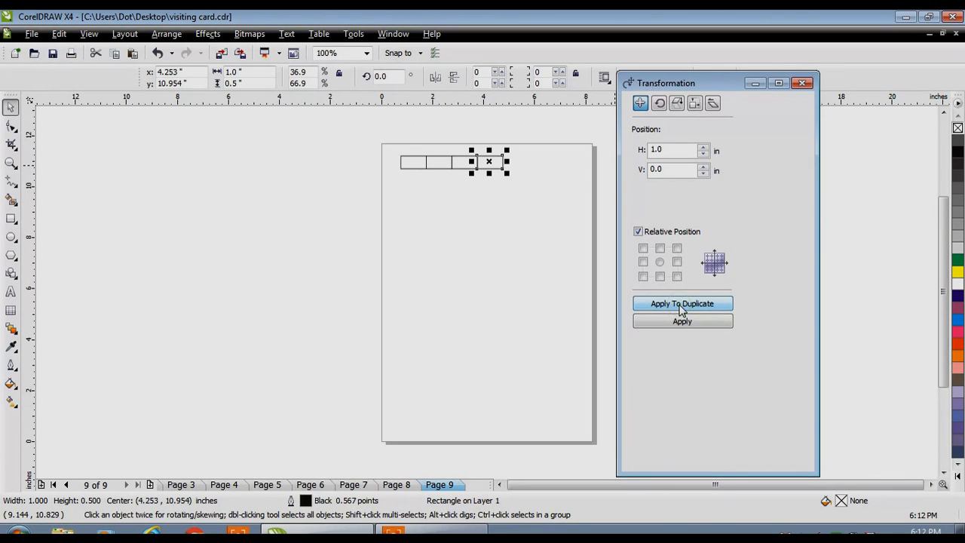
Add a fifth rectangle at a 1-inch horizontal offset, and duplicate the whole row 16 times with offsets of 0 horizontally and -0.5 inches vertically.
left_click(681, 304)
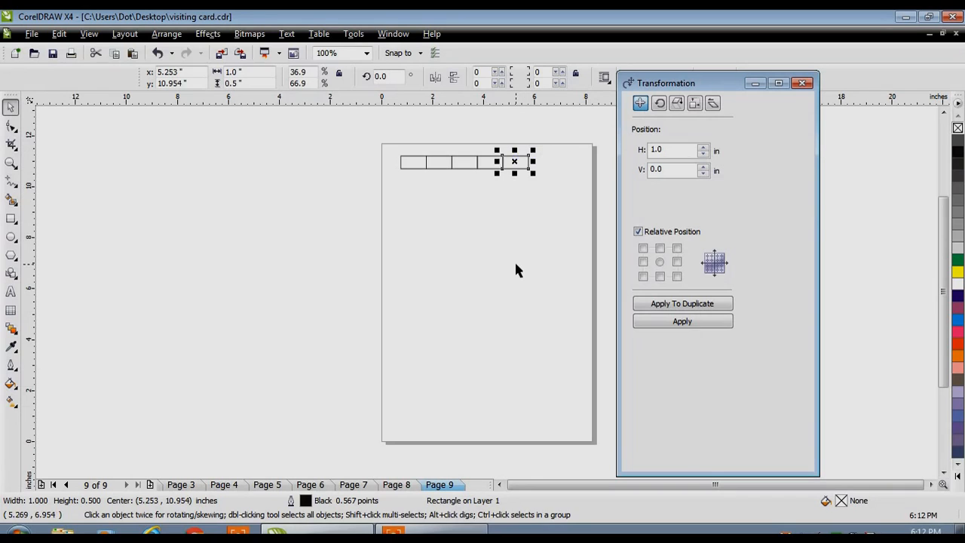
left_click(346, 145)
left_click_drag(339, 135, 557, 183)
left_click_drag(675, 151, 568, 160)
type("0")
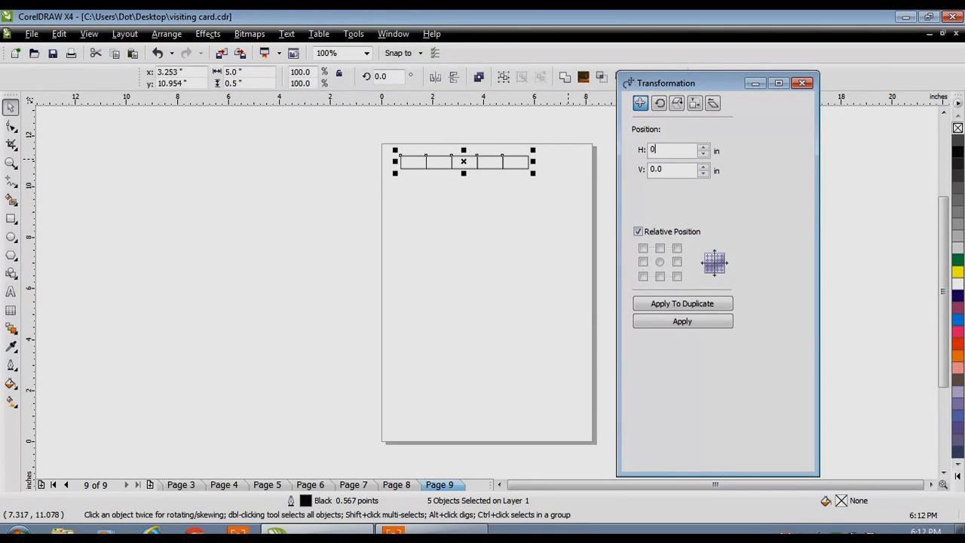
left_click_drag(677, 170, 581, 172)
type("-")
type(".5")
left_click(670, 306)
left_click(670, 306)
left_click(669, 305)
left_click(670, 306)
left_click(670, 306)
left_click(670, 306)
left_click(669, 305)
left_click(670, 306)
left_click(670, 306)
left_click(669, 306)
left_click(669, 305)
left_click(670, 305)
left_click(670, 306)
left_click(670, 305)
left_click(670, 306)
left_click(670, 305)
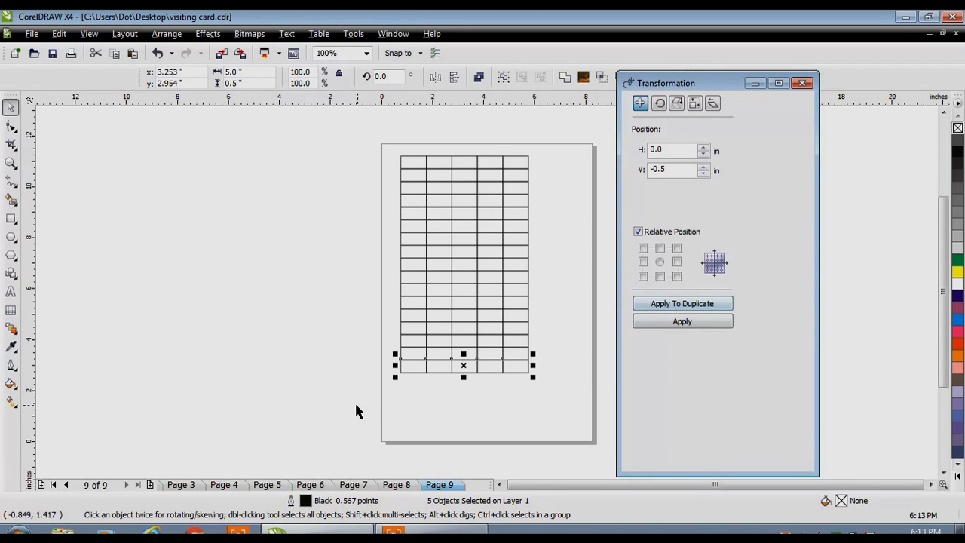
Delete every rectangle in the grid except the first one, and move it to about 2.53, 9.81 inches.
left_click_drag(356, 405, 552, 167)
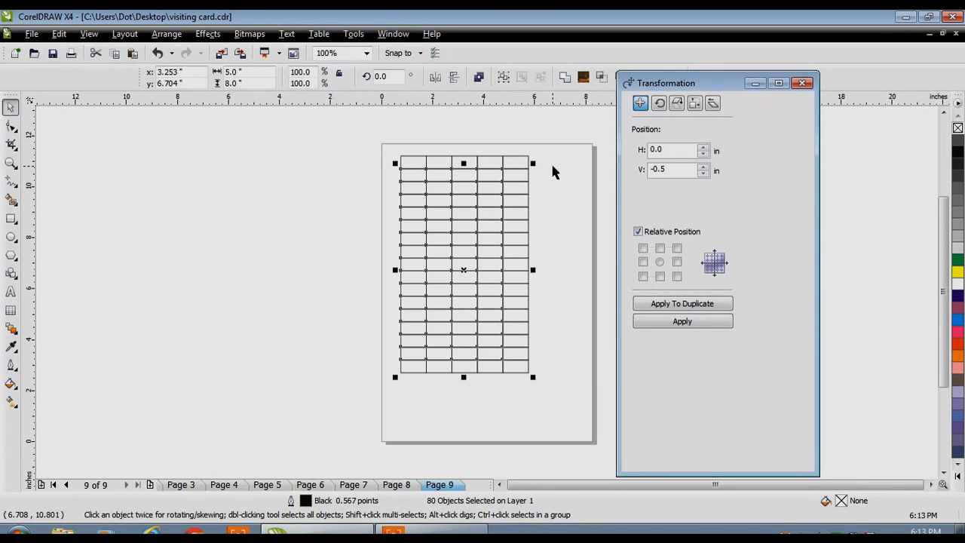
key("Delete")
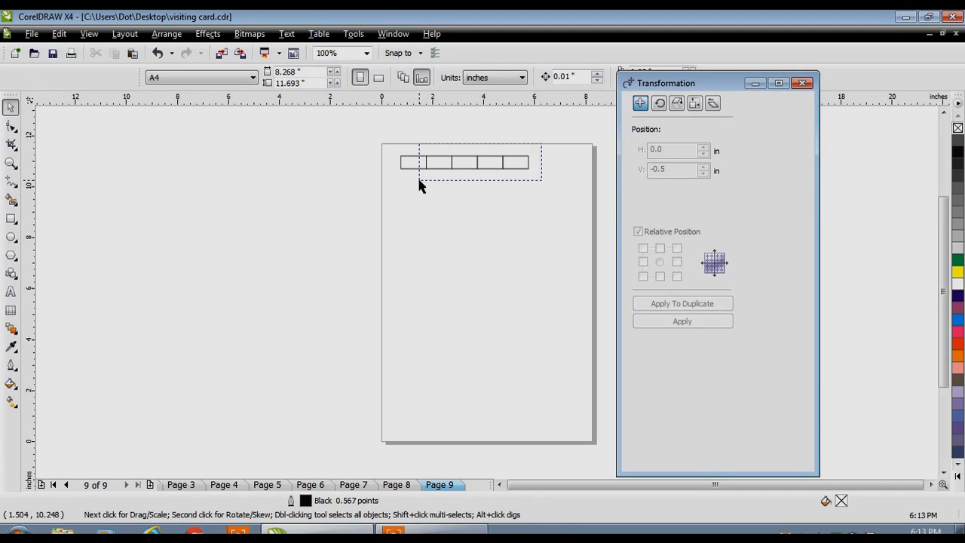
left_click_drag(415, 167, 447, 194)
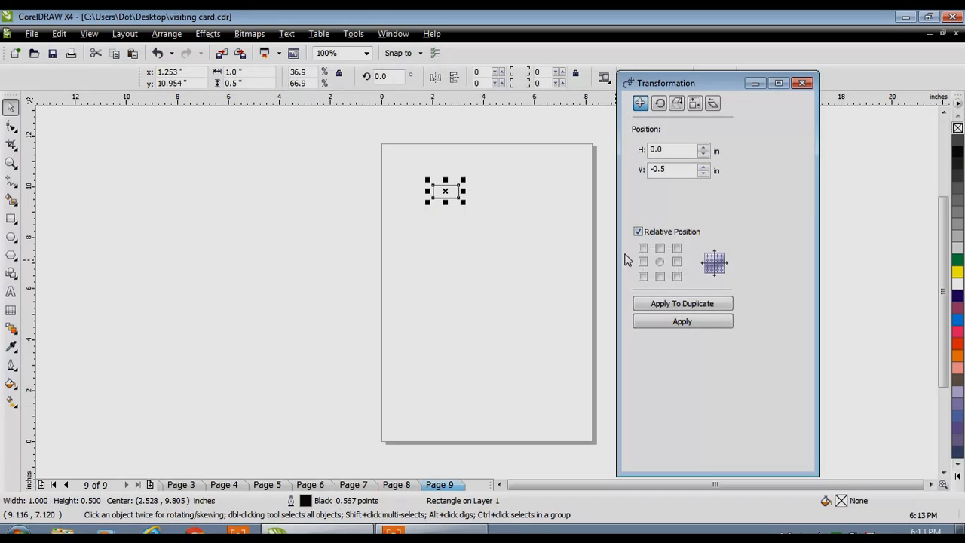
Duplicate the rectangle in place with both relative offsets at 0, and pull the copy off the original and delete it.
left_click_drag(672, 169, 551, 173)
type("0")
key("Return")
left_click_drag(445, 191, 452, 179)
left_click(673, 323)
left_click(673, 309)
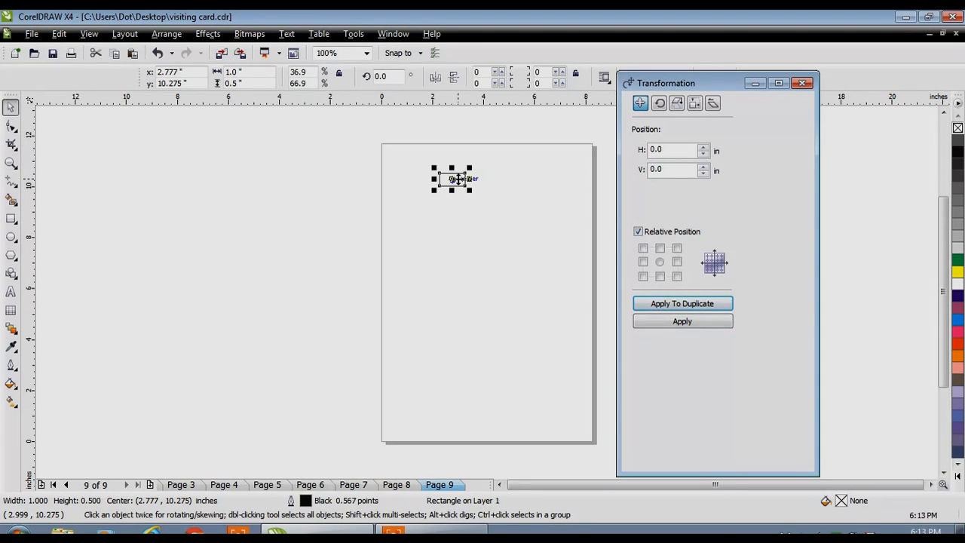
left_click_drag(459, 179, 458, 210)
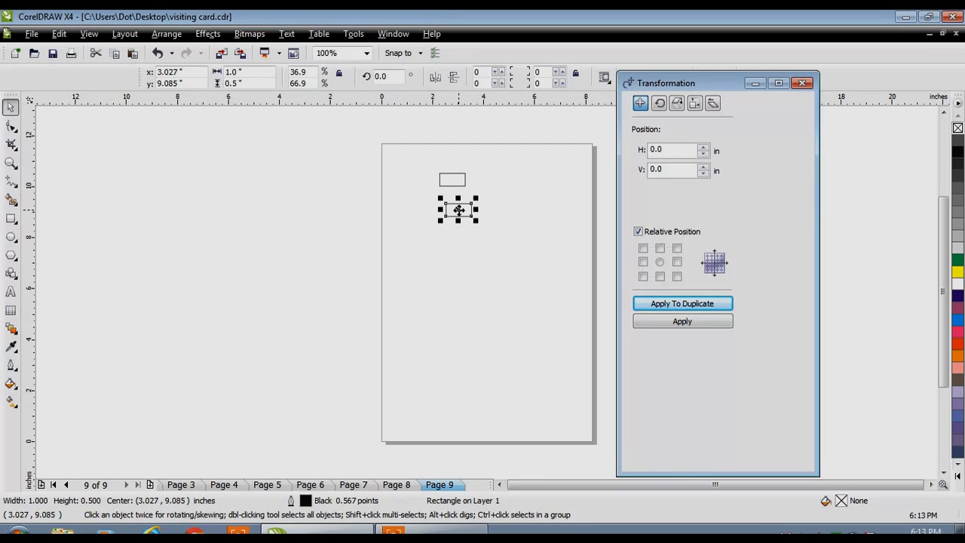
key("Delete")
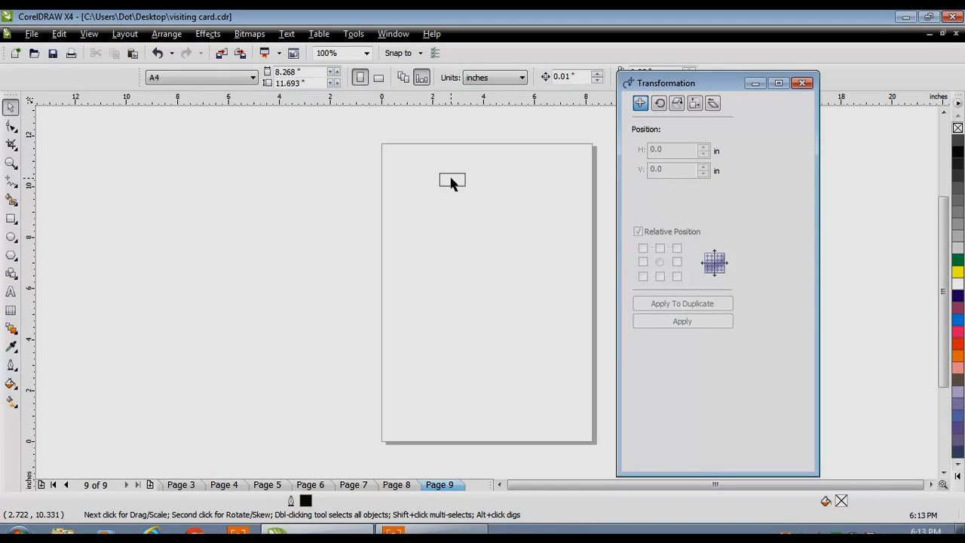
Move the remaining rectangle down to about 3.0, 9.33 inches.
left_click_drag(451, 182, 451, 205)
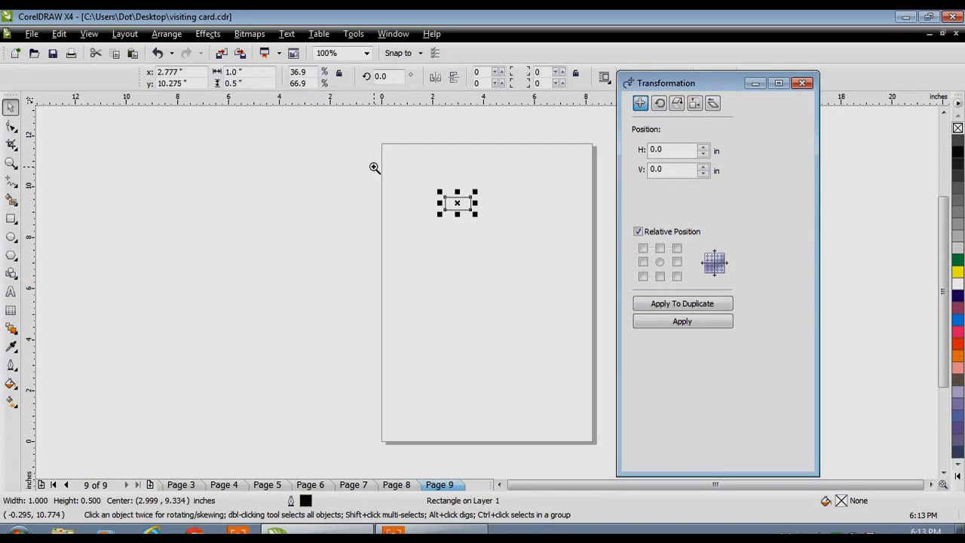
left_click_drag(375, 167, 487, 239)
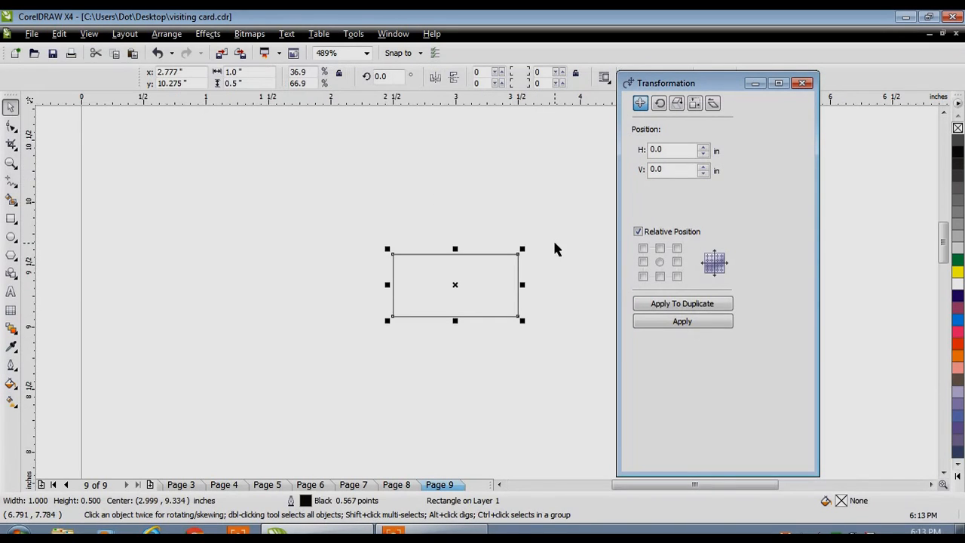
Try moving the rectangle by its own width with the middle-left relative anchor (-1.0 inch horizontally), and undo the move.
left_click(643, 263)
left_click(655, 325)
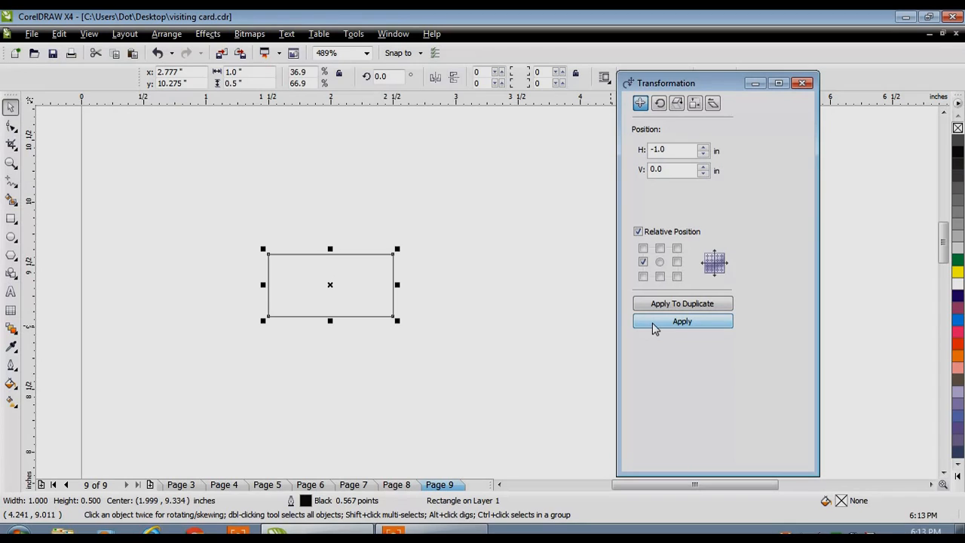
key("ctrl+z")
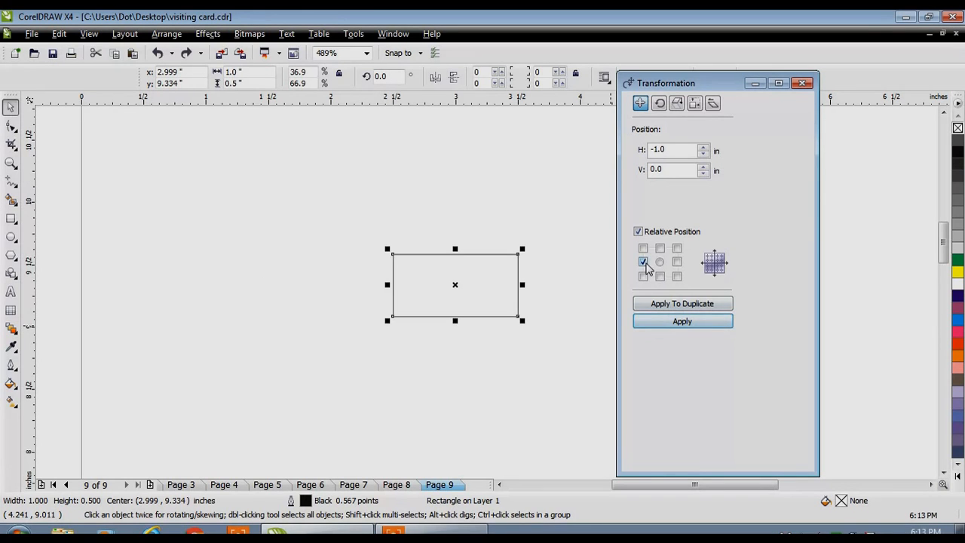
Duplicate the rectangle twice with a horizontal offset of -1.0 inch, and undo both duplicates.
left_click(664, 305)
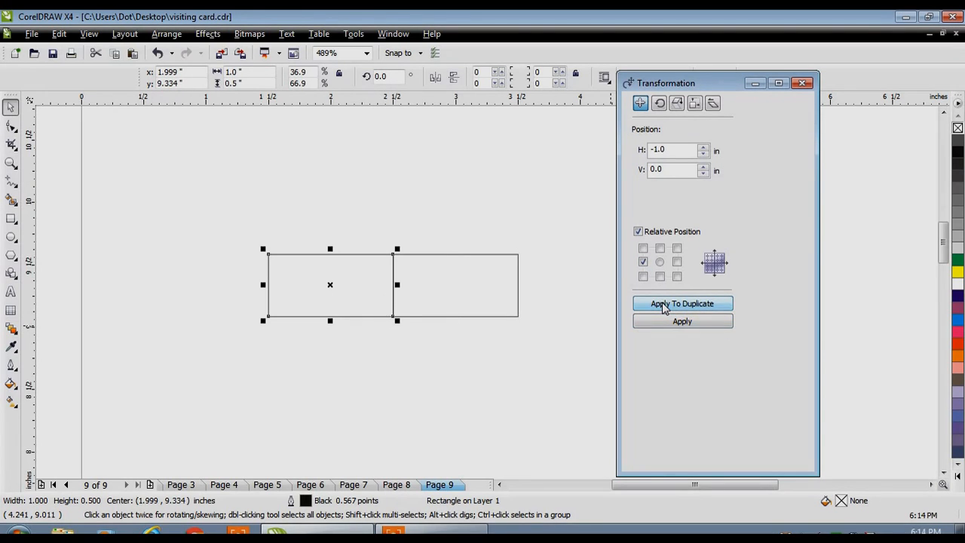
left_click(664, 305)
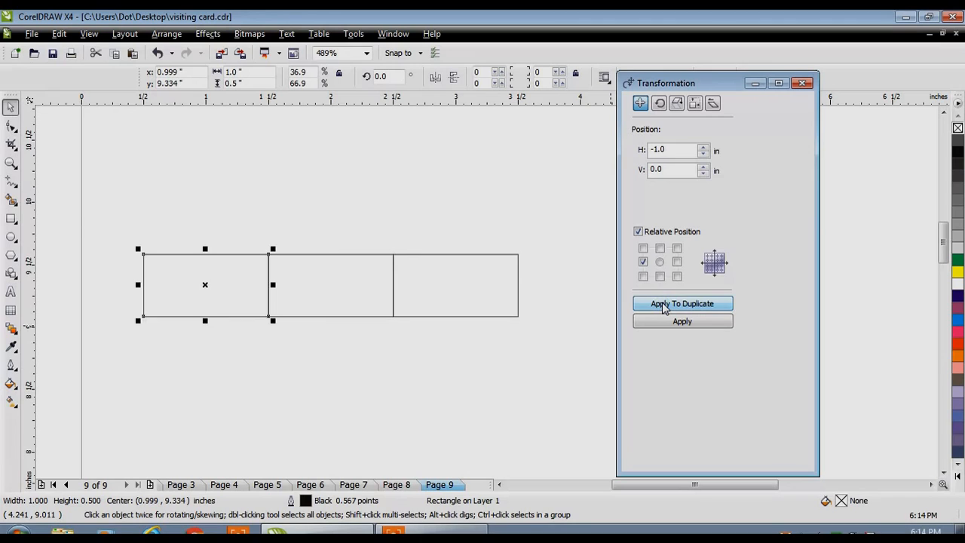
key("ctrl+z")
key("ctrl+z")
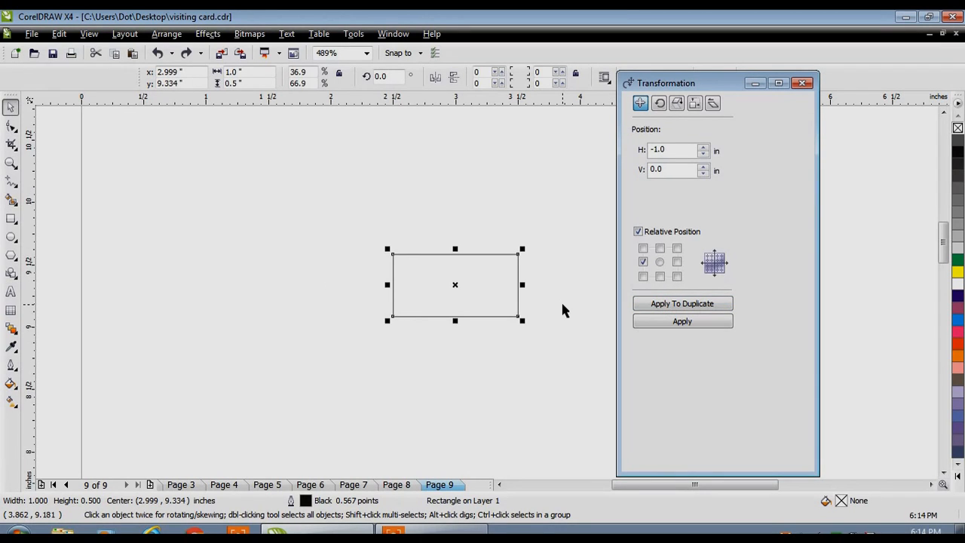
Try moving and duplicating the rectangle with the bottom-centre relative anchor at a -0.5 inch vertical offset, undoing each result.
left_click(678, 263)
left_click(677, 250)
left_click(660, 276)
left_click(660, 323)
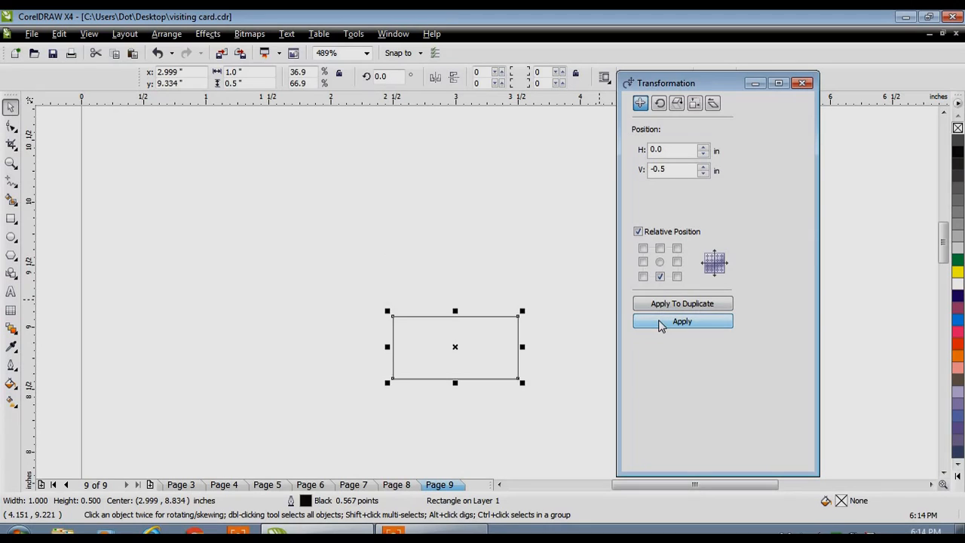
key("ctrl+z")
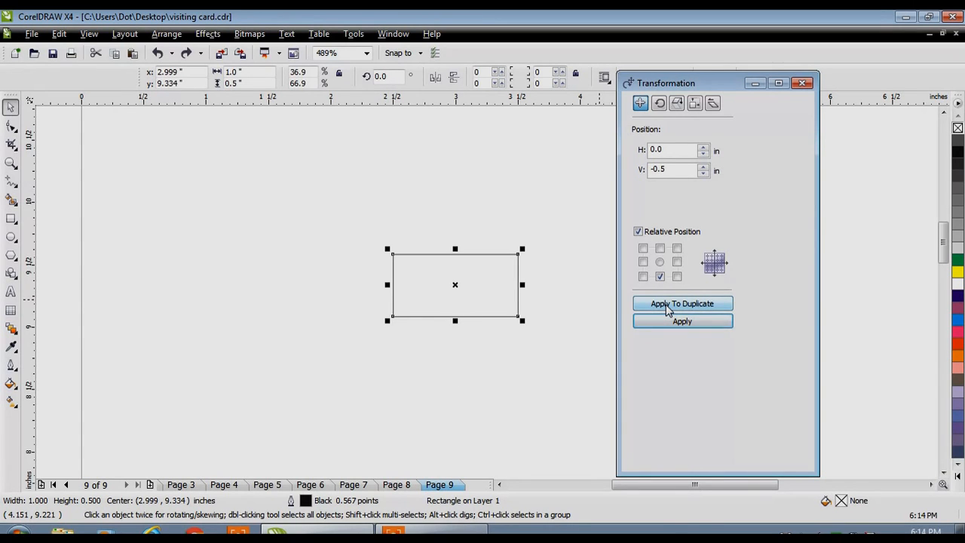
left_click(667, 305)
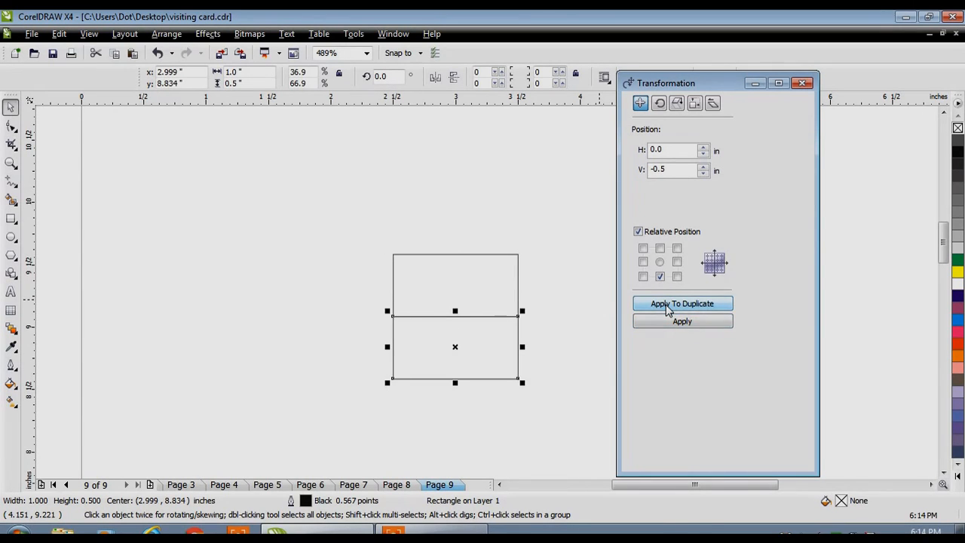
key("ctrl+z")
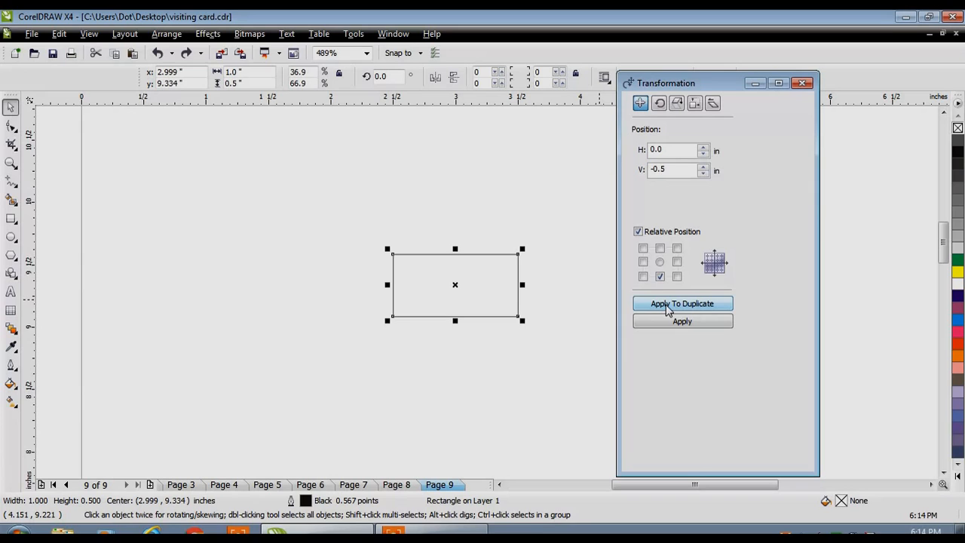
Try duplicating and moving the rectangle diagonally with the top-left relative anchor, at offsets -1.0 and 0.5 inches, undoing each result.
left_click(643, 248)
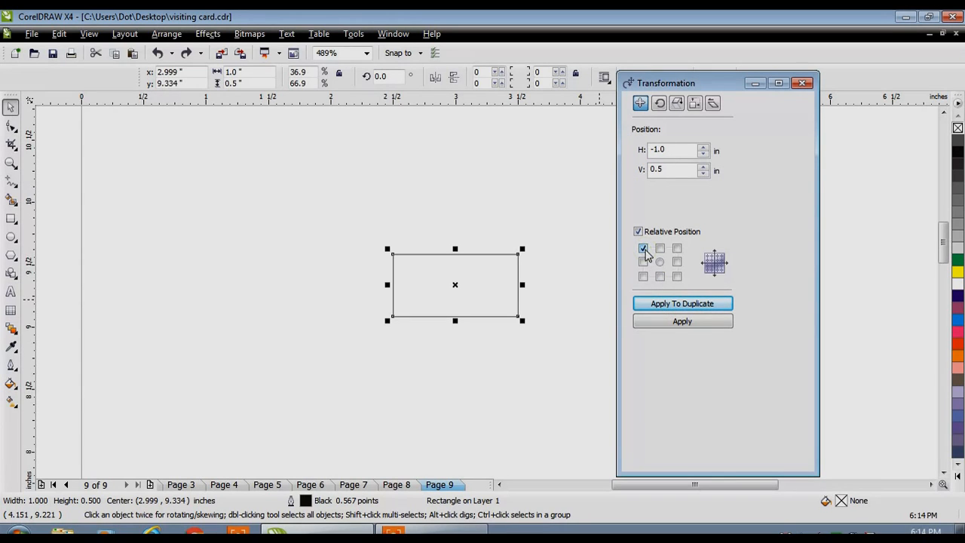
left_click(650, 305)
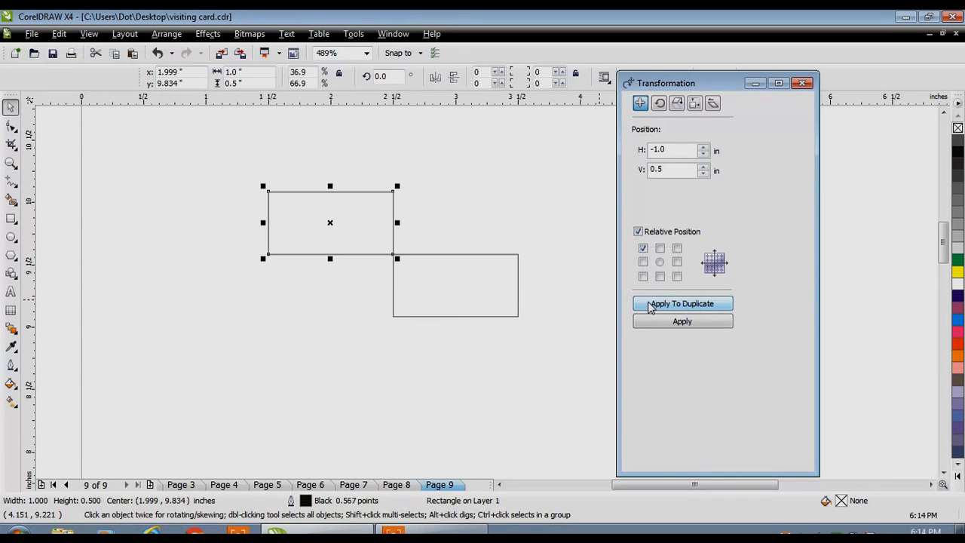
key("ctrl+z")
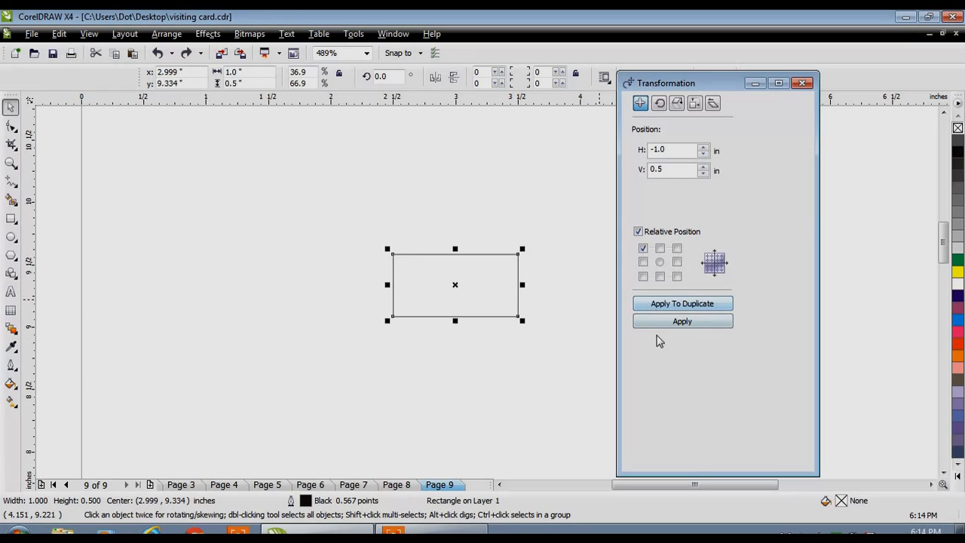
left_click(661, 324)
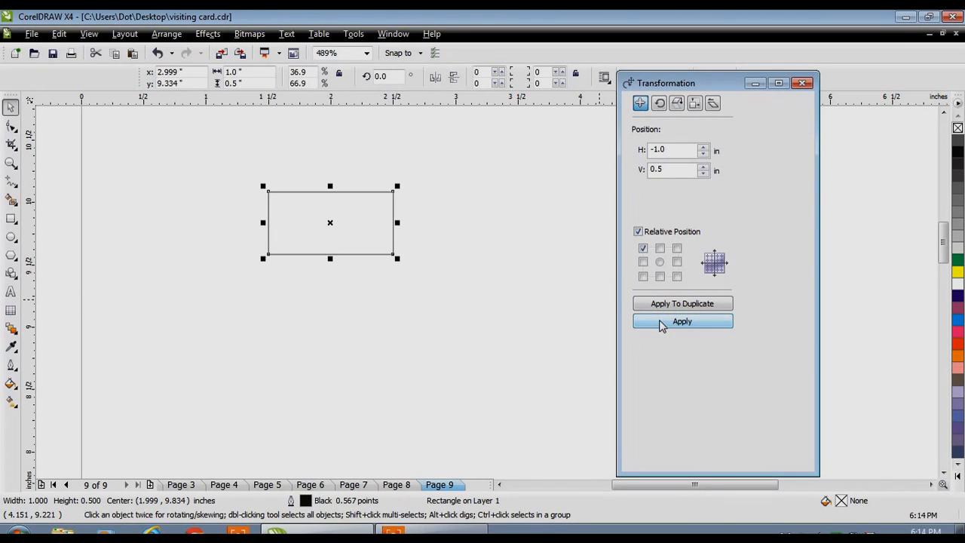
key("ctrl+z")
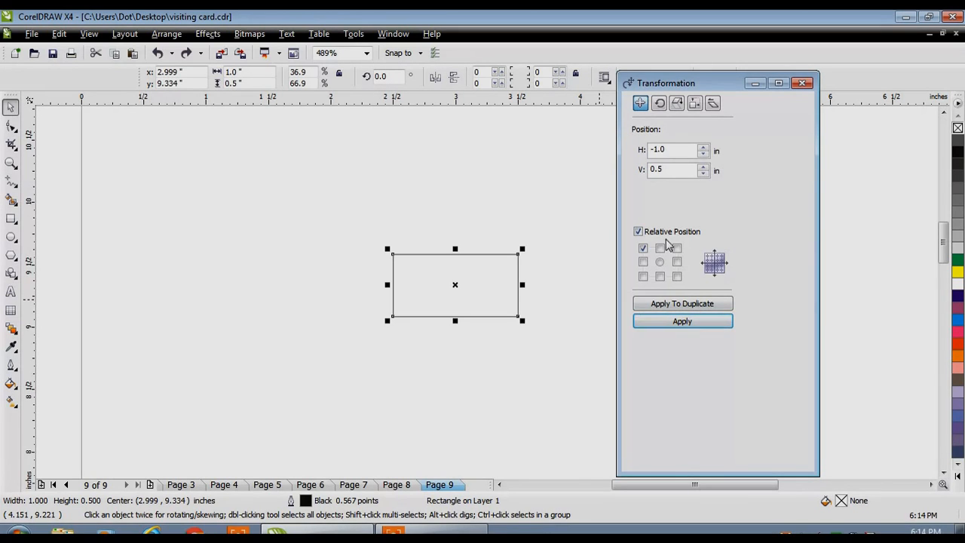
Set the rotation angle to 10 degrees, rotate the rectangle three times around its centre, and undo the rotations.
left_click(659, 104)
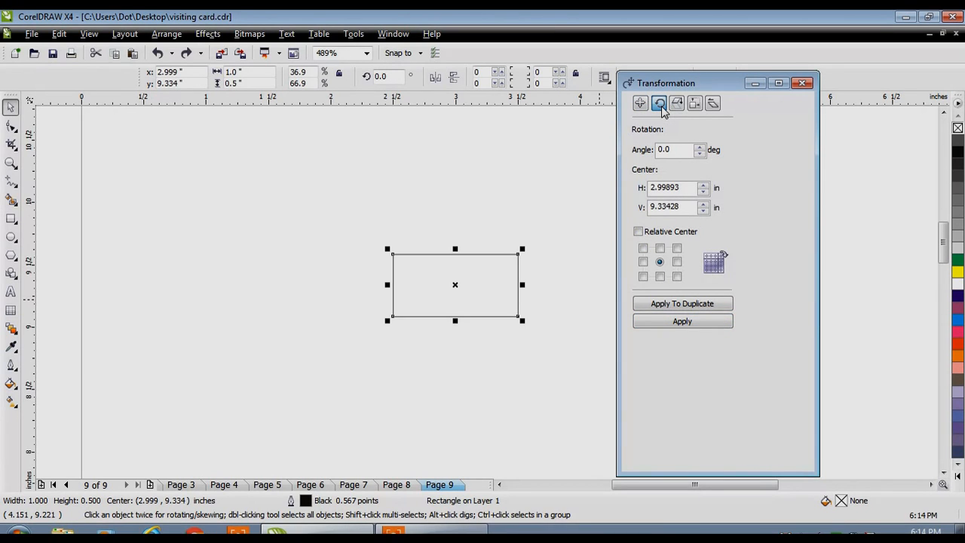
double_click(680, 149)
type("10")
left_click(676, 323)
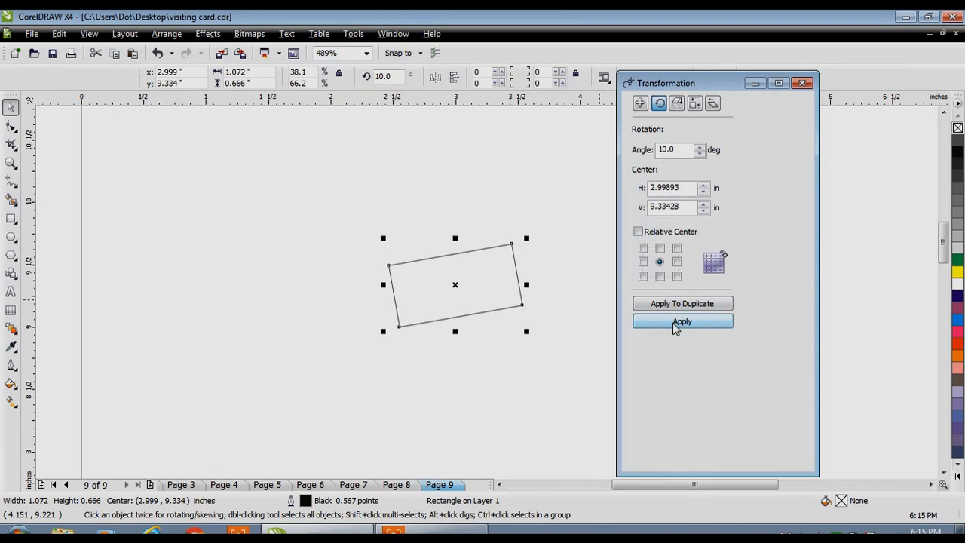
left_click(676, 323)
left_click(676, 322)
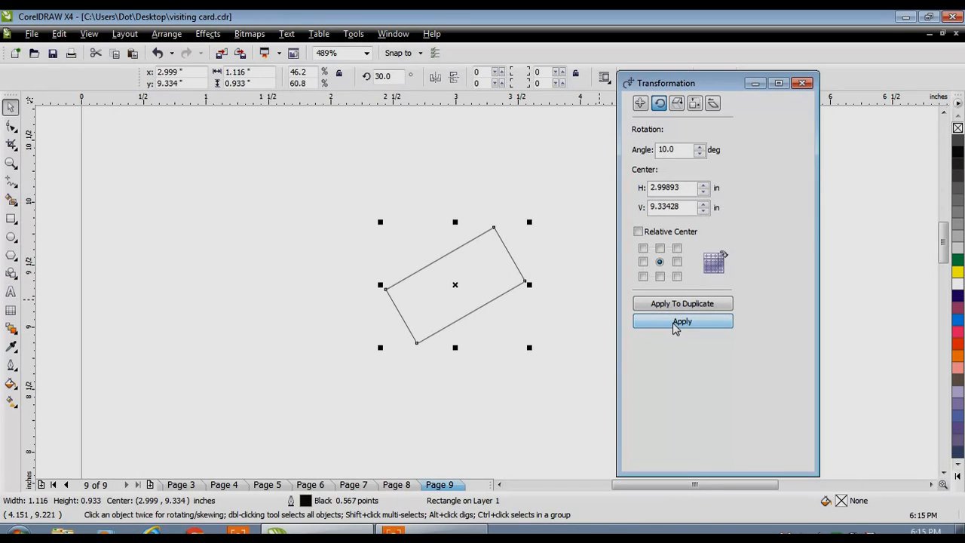
key("ctrl+z")
key("ctrl+z")
key("ctrl+z")
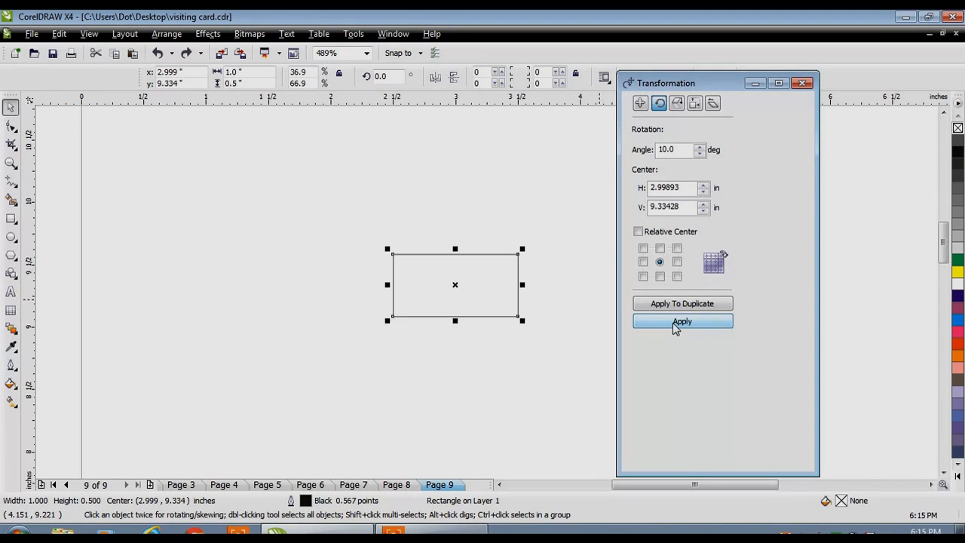
Try rotating the rectangle by 10 degrees and creating successive duplicates turned another 10 degrees each, and undo everything.
left_click(677, 324)
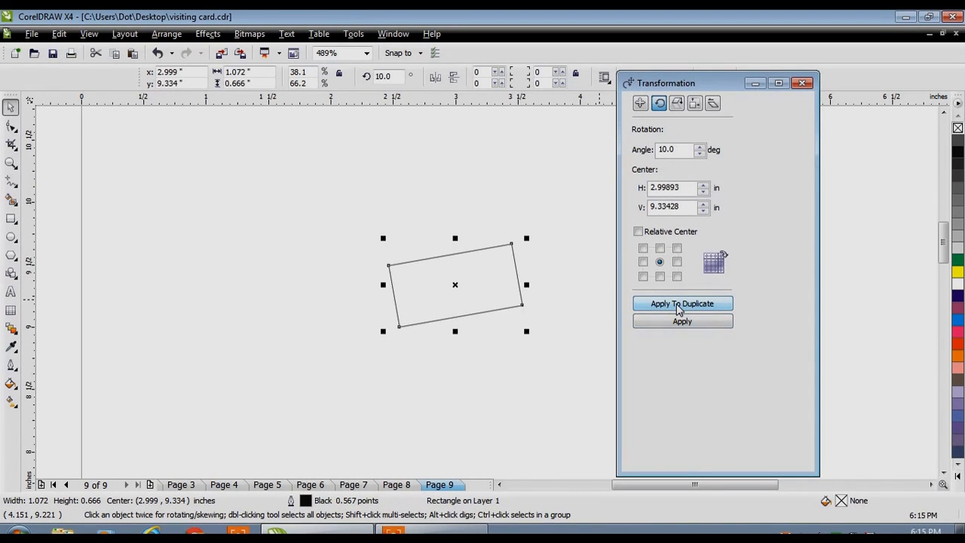
left_click(679, 305)
left_click(679, 306)
left_click(679, 305)
left_click(678, 306)
key("ctrl+z")
key("ctrl+z")
key("ctrl+z")
key("ctrl+z")
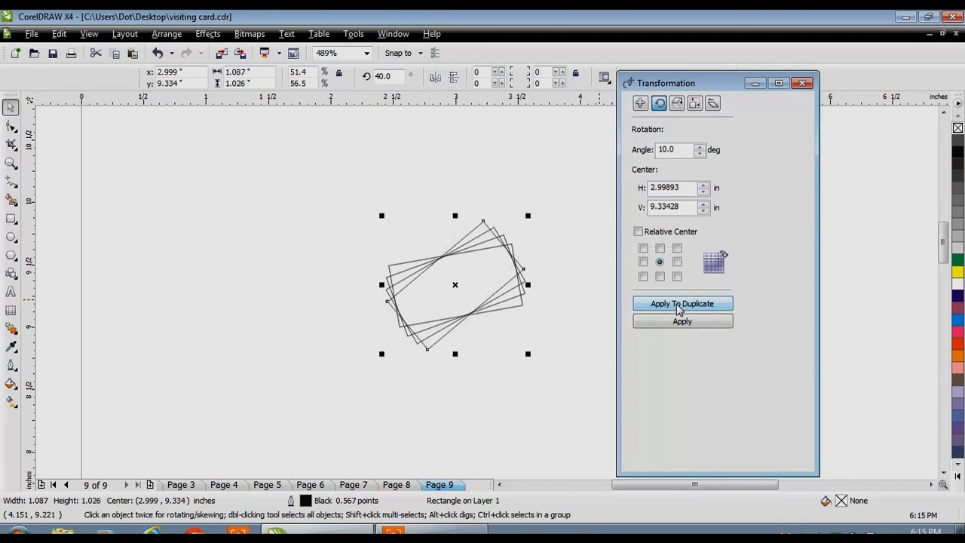
key("ctrl+z")
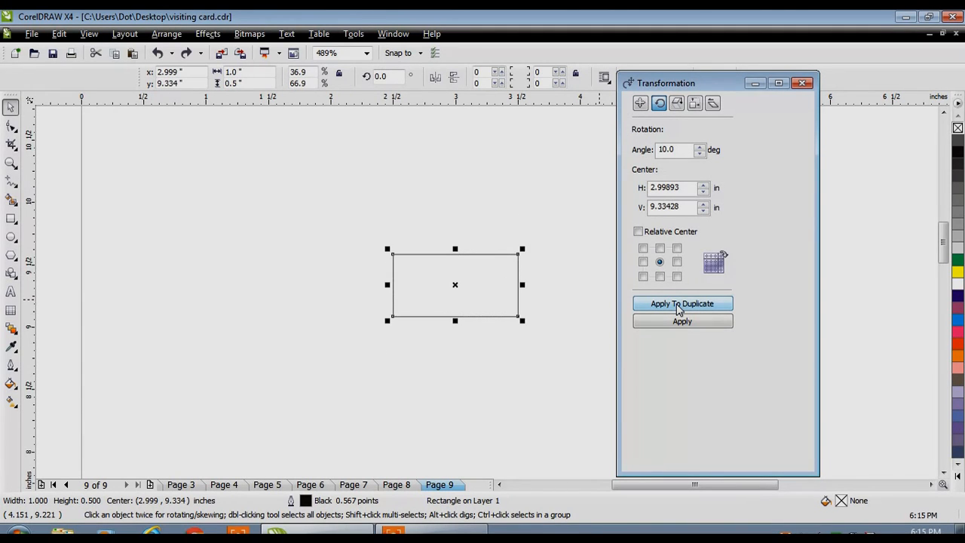
Move the rectangle to about 2.14, 9.43 inches and rotate it 10 degrees around its centre.
left_click_drag(455, 284, 348, 274)
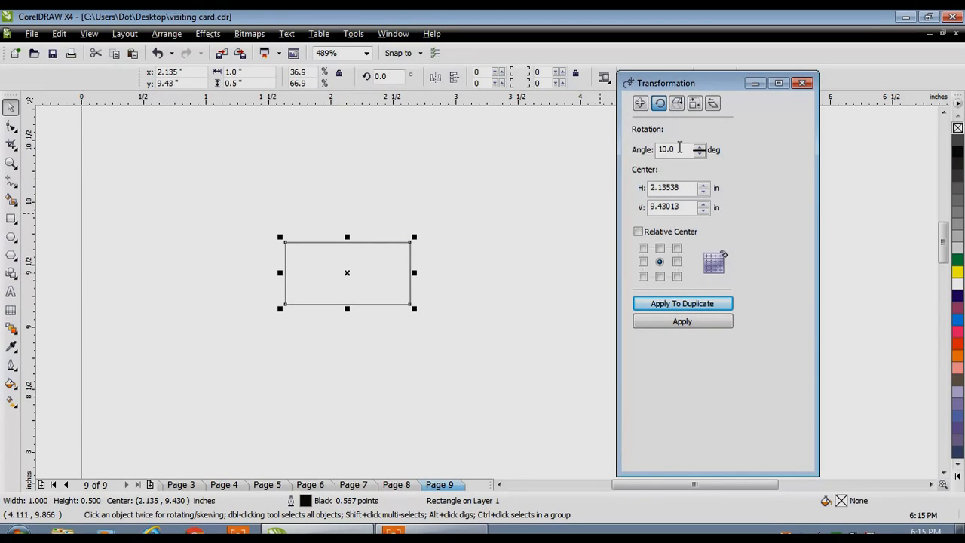
left_click_drag(679, 148, 648, 151)
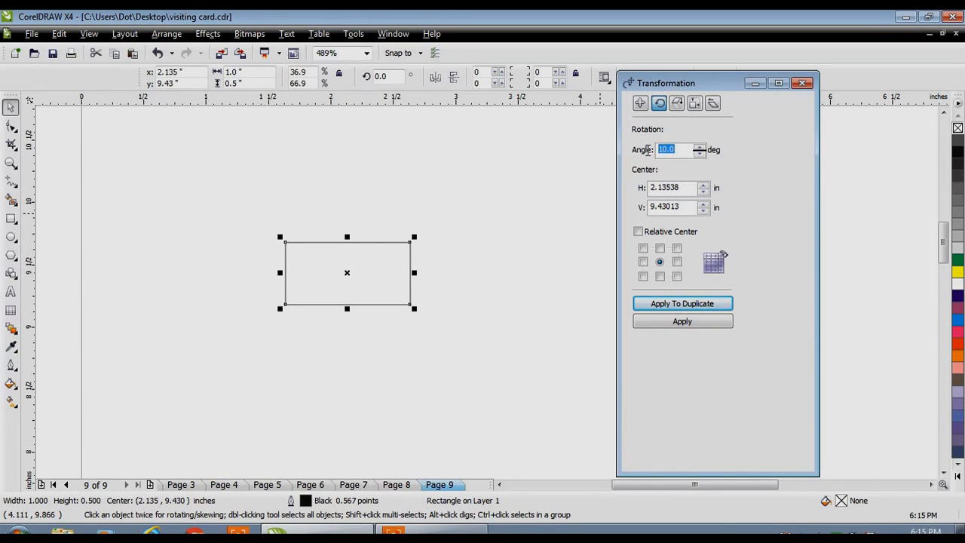
left_click(669, 323)
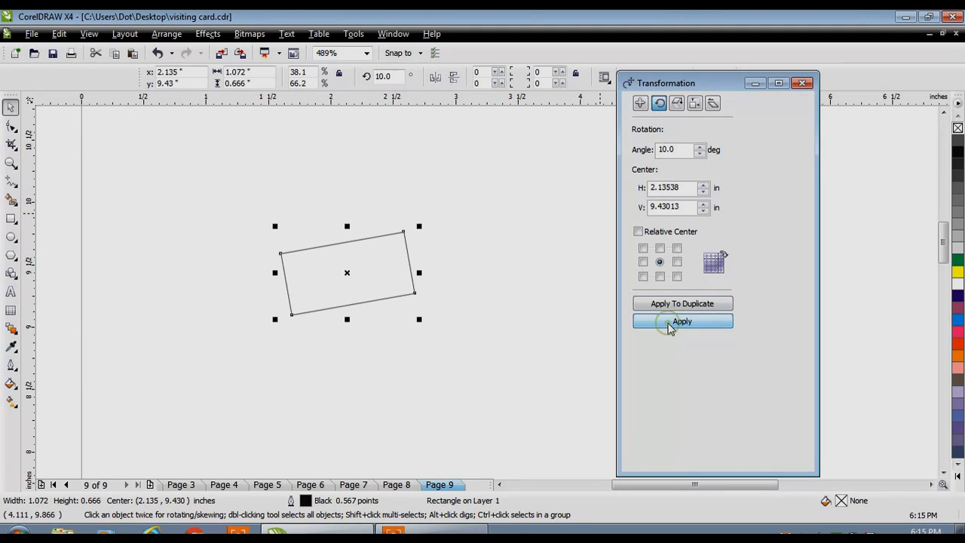
Undo the rotation, try duplicating the rectangle in 10-degree turns around its centre, and undo the duplicates.
key("ctrl+z")
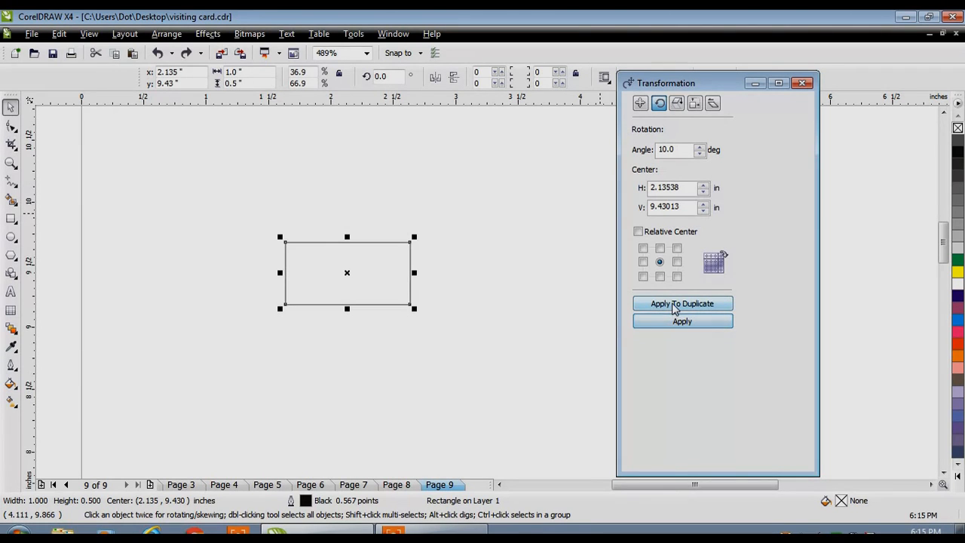
left_click(673, 305)
left_click(675, 304)
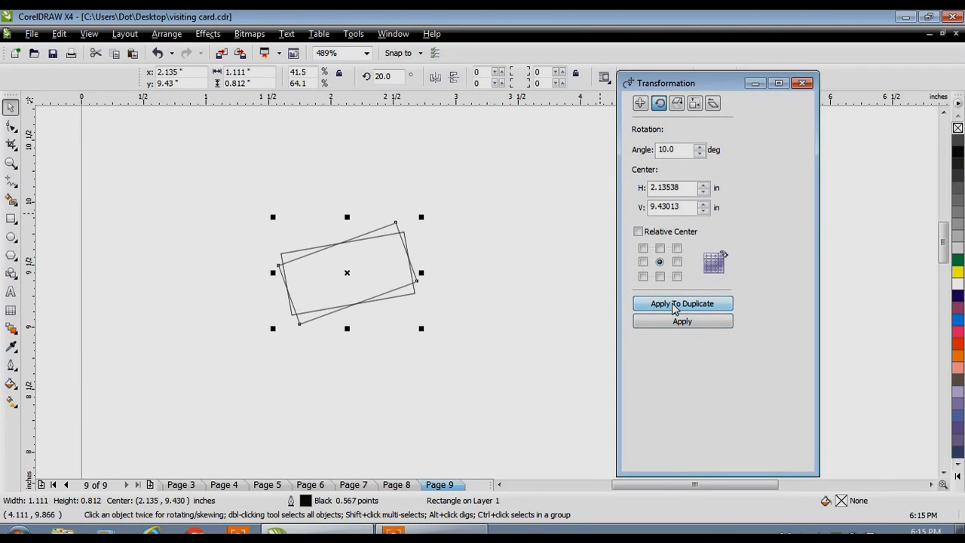
key("ctrl+z")
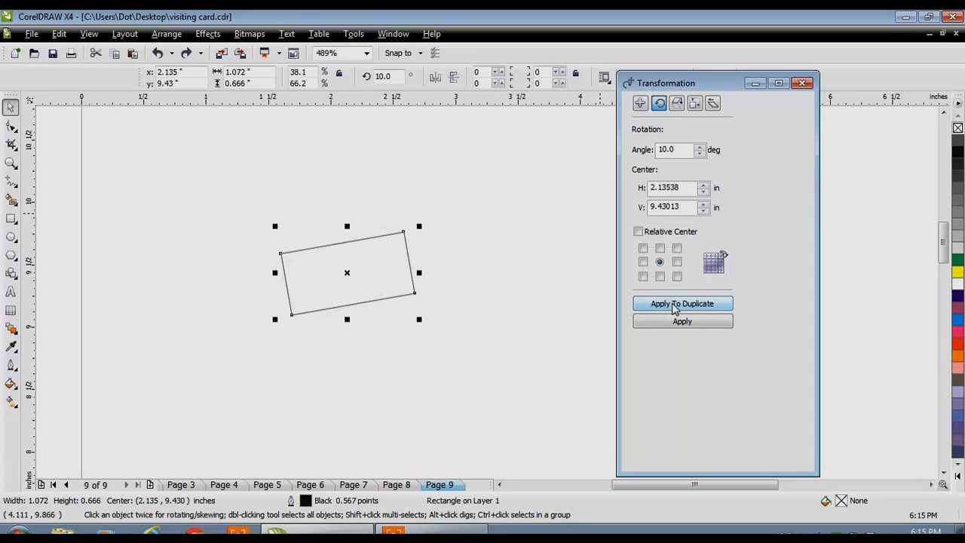
key("ctrl+z")
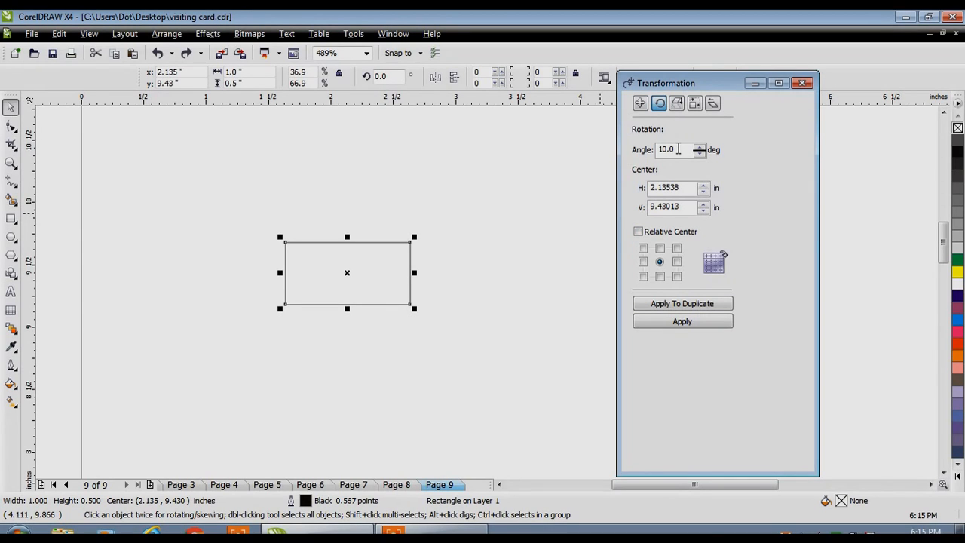
Set the rotation anchor to the rectangle's top-left corner and create six successive duplicates, each turned another 10 degrees.
left_click(642, 249)
left_click(657, 306)
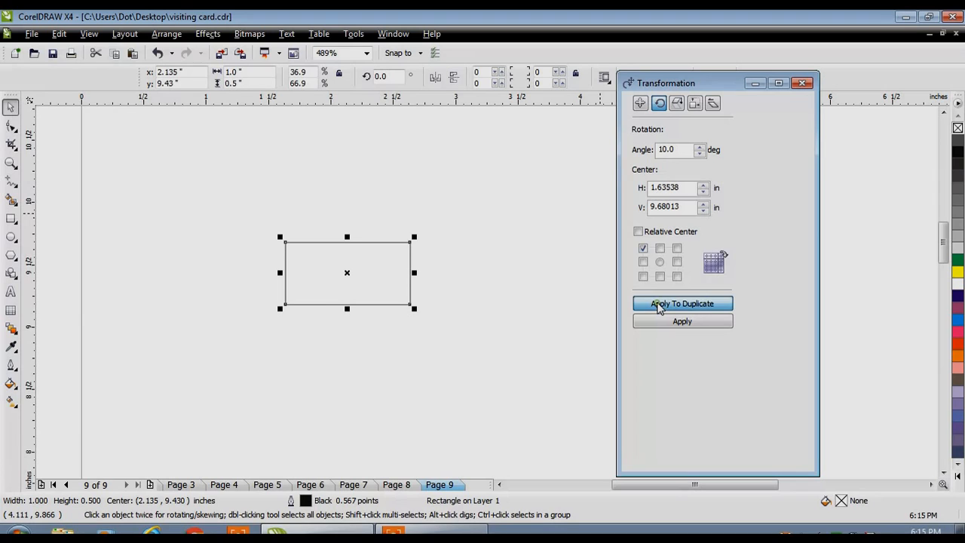
left_click(658, 306)
left_click(657, 306)
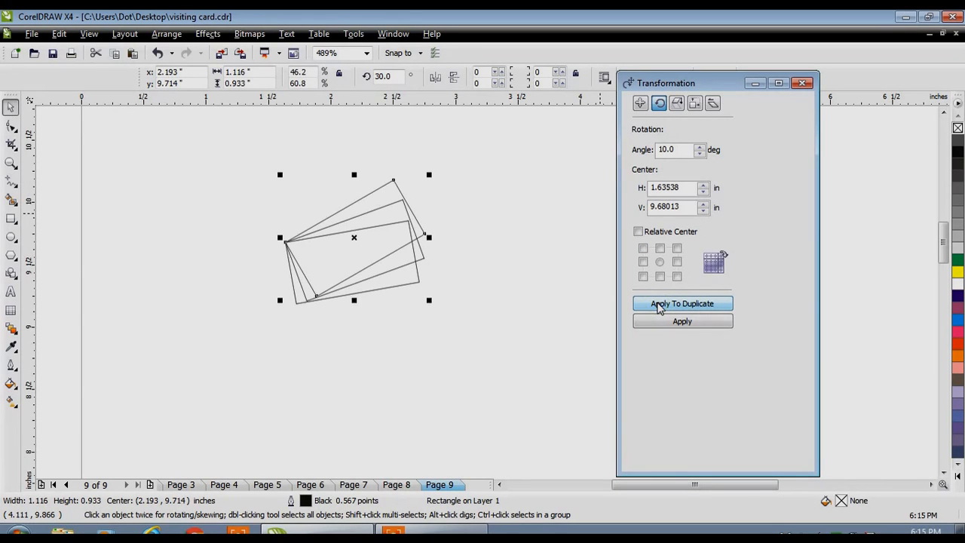
left_click(657, 306)
left_click(658, 305)
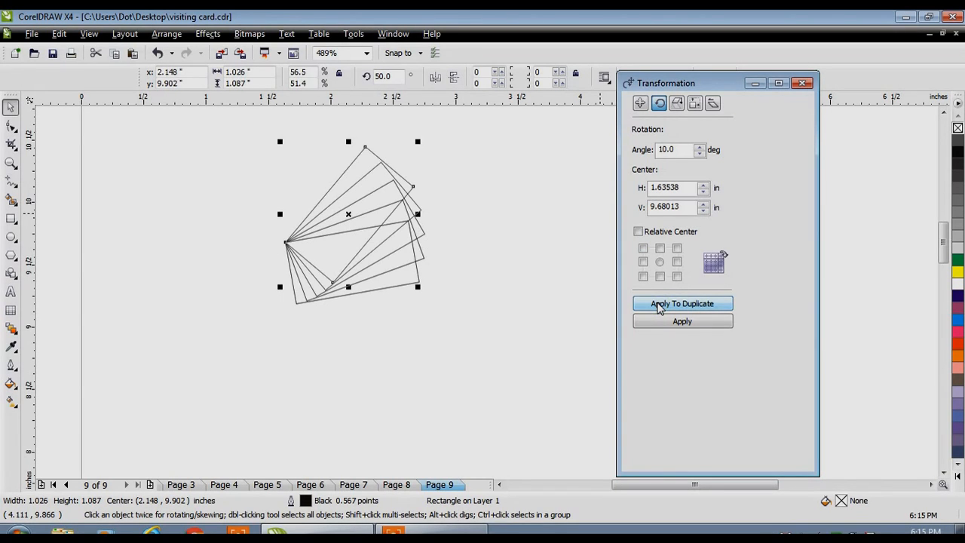
left_click(658, 305)
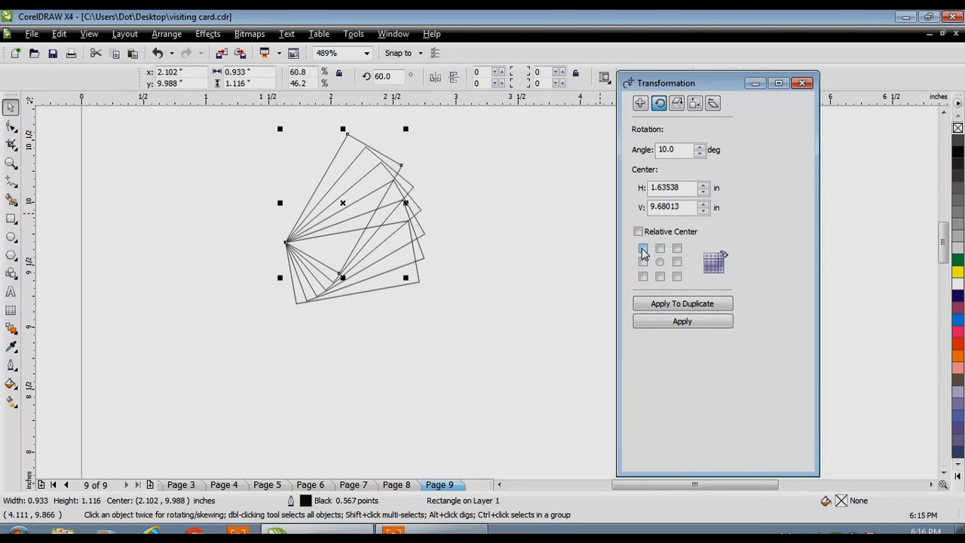
left_click(643, 250)
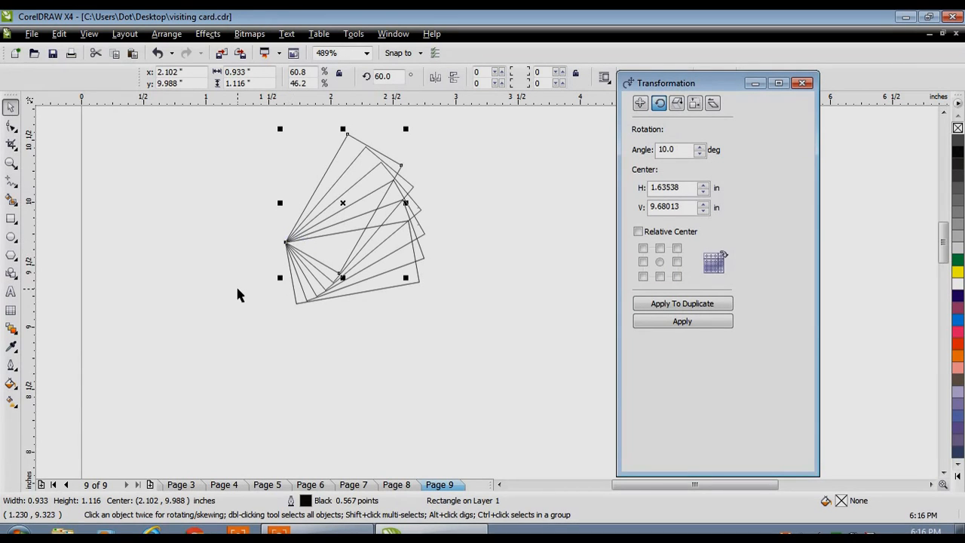
Undo all the duplicates rotated around the top-left corner.
key("ctrl+z")
key("ctrl+z")
key("ctrl+z")
key("ctrl+z")
key("ctrl+z")
key("ctrl+z")
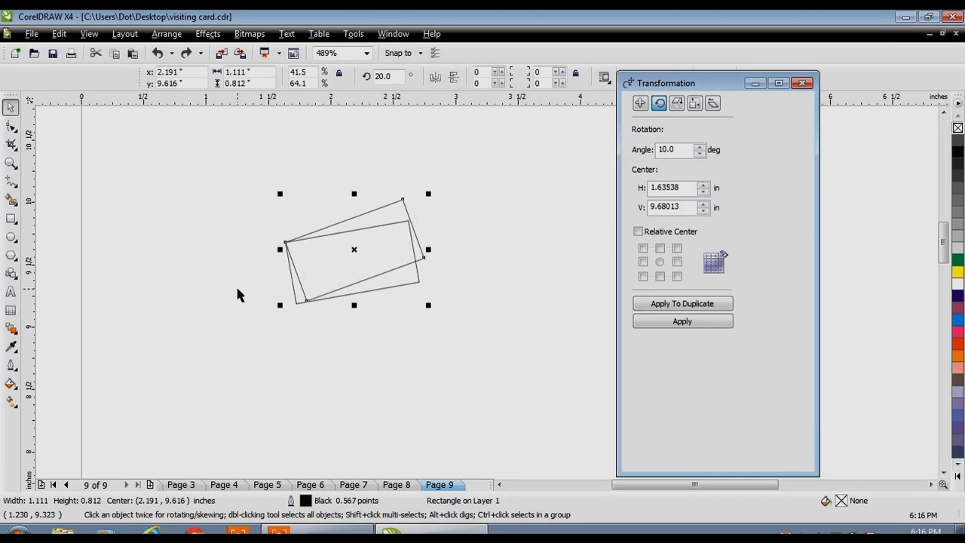
Set the rotation anchor to the rectangle's bottom-right corner and create seven successive duplicates, each turned another 10 degrees.
left_click(677, 277)
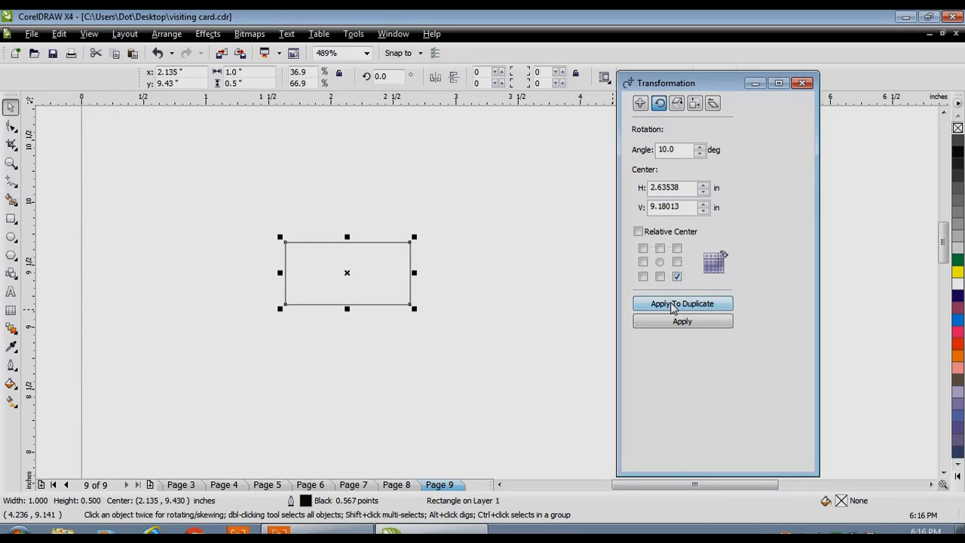
left_click(674, 304)
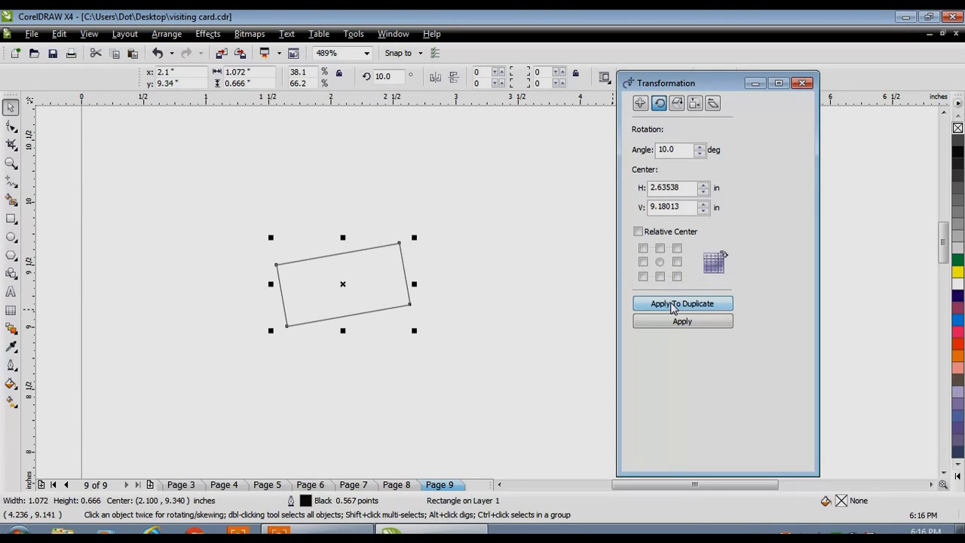
left_click(674, 304)
left_click(673, 304)
left_click(674, 304)
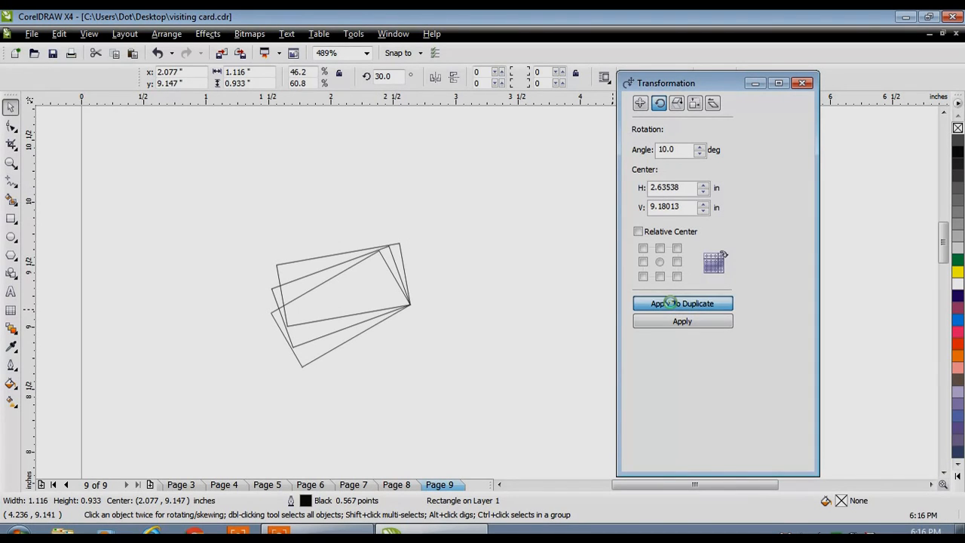
left_click(674, 304)
left_click(674, 304)
left_click(674, 303)
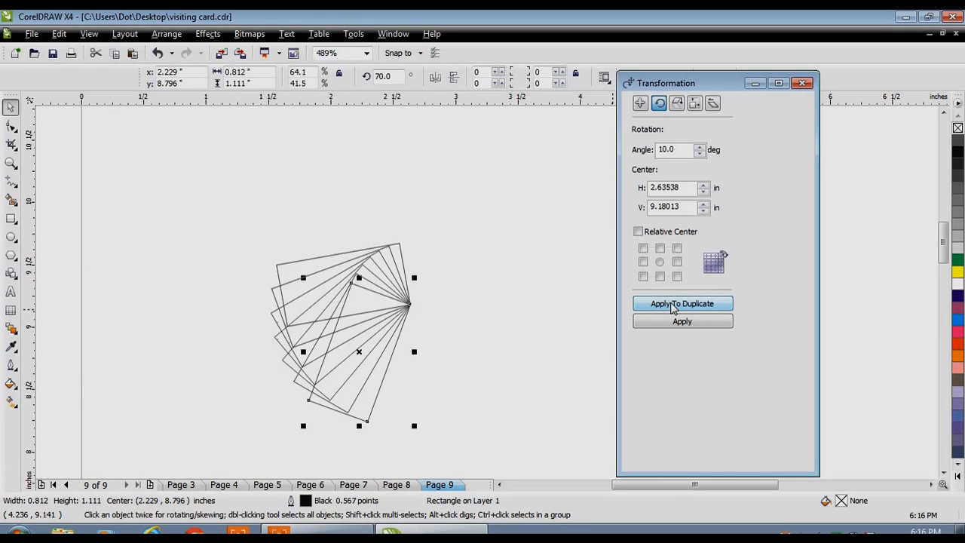
Undo all the duplicates rotated around the bottom-right corner.
key("ctrl+z")
key("ctrl+z")
key("ctrl+z")
key("ctrl+z")
key("ctrl+z")
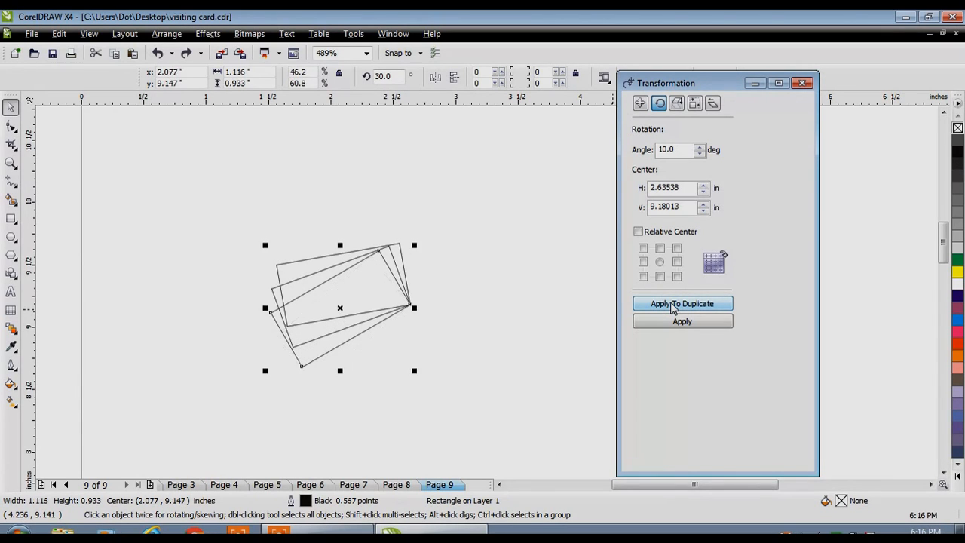
key("ctrl+z")
key("ctrl+z")
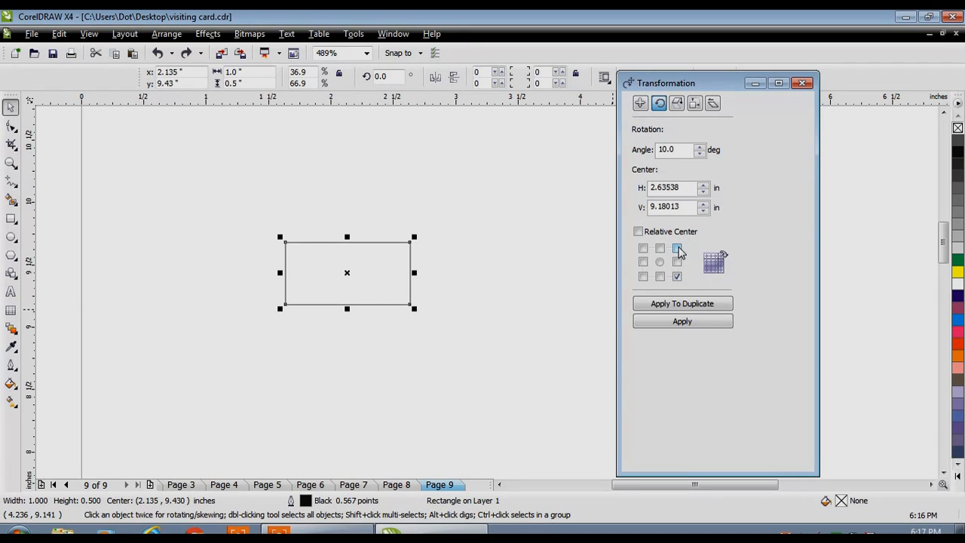
Switch the transformation type to Scale and Mirror and delete the rectangle from the page.
left_click(677, 104)
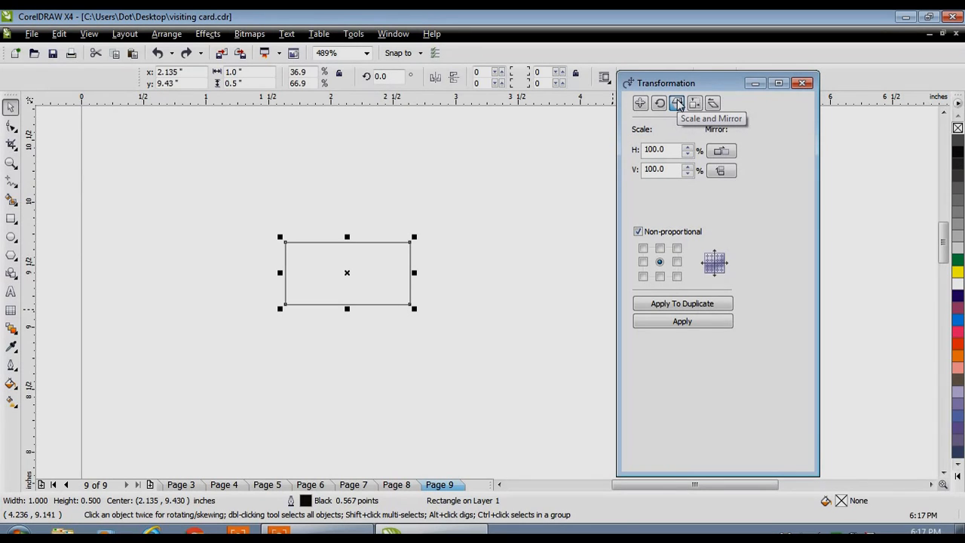
left_click_drag(207, 211, 531, 400)
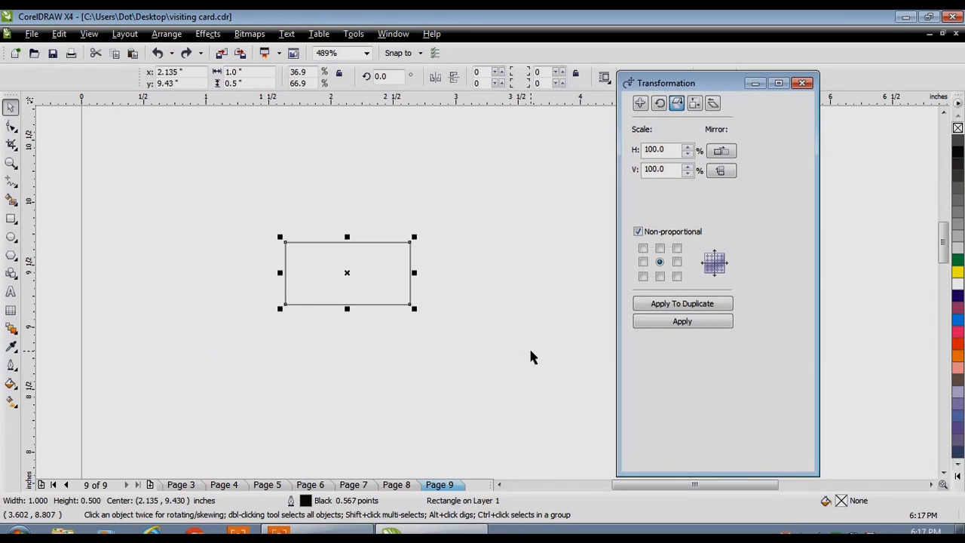
left_click(531, 336)
key("Delete")
Add the artistic text "Computer" near the upper part of the page.
left_click(11, 292)
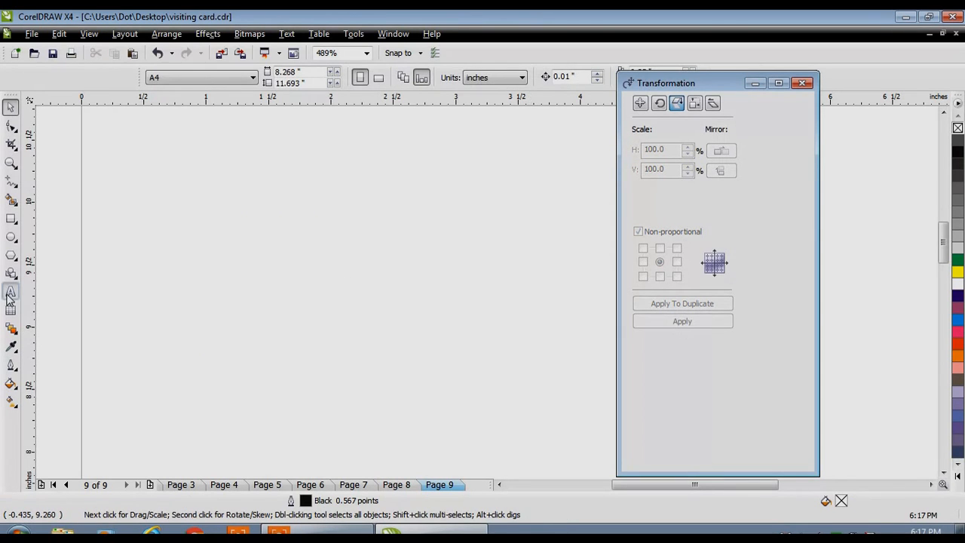
left_click(319, 244)
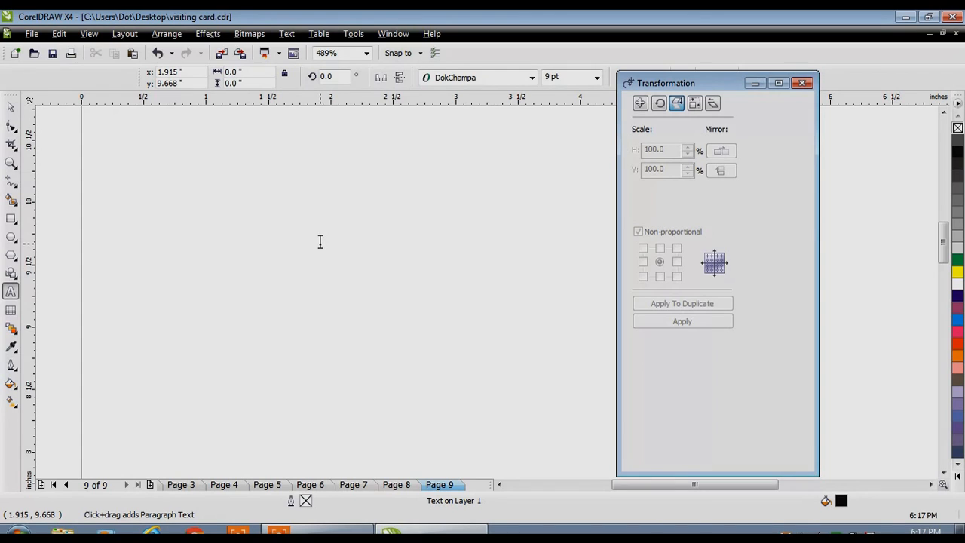
type("Comp")
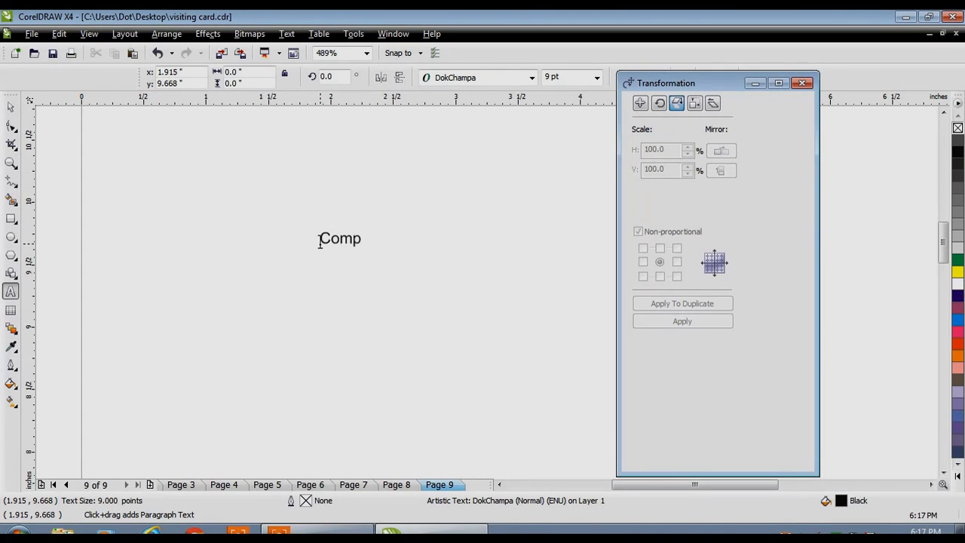
type("uter")
key("ctrl+space")
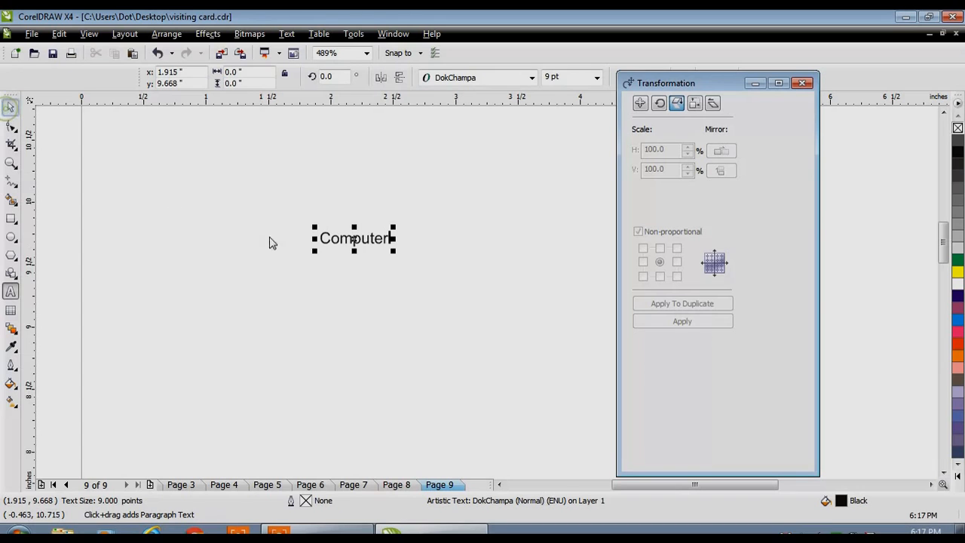
Enlarge the text to about 29 pt and move it up to about 1.58, 9.86 inches.
left_click_drag(314, 254, 166, 269)
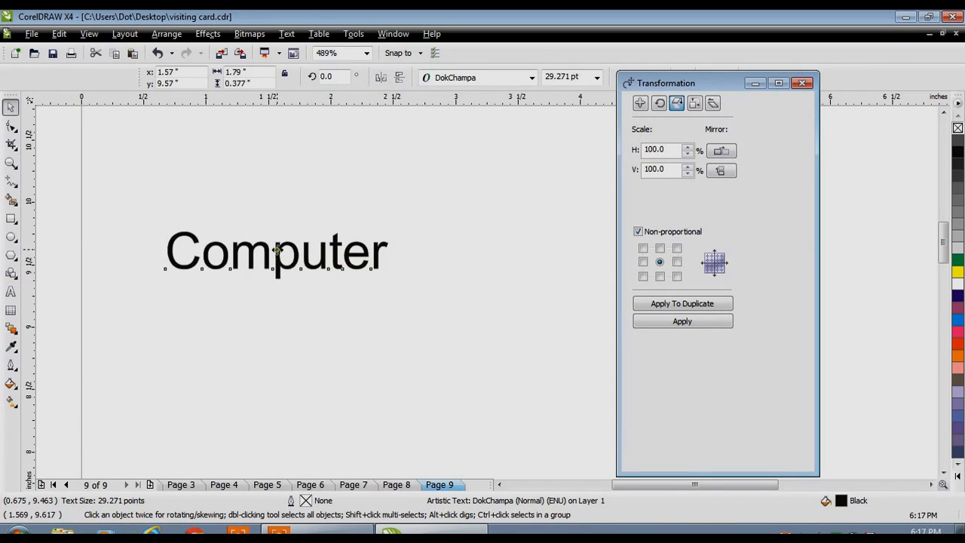
left_click_drag(276, 249, 278, 221)
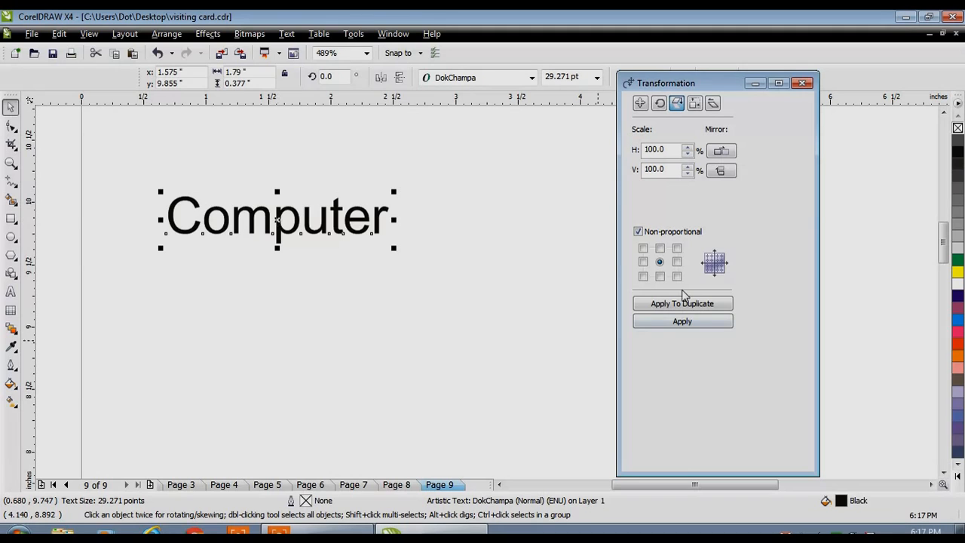
Try applying the transformation to the text and to a duplicate at 100% scale, and delete the duplicate below the original.
left_click(680, 325)
left_click(680, 325)
left_click(682, 305)
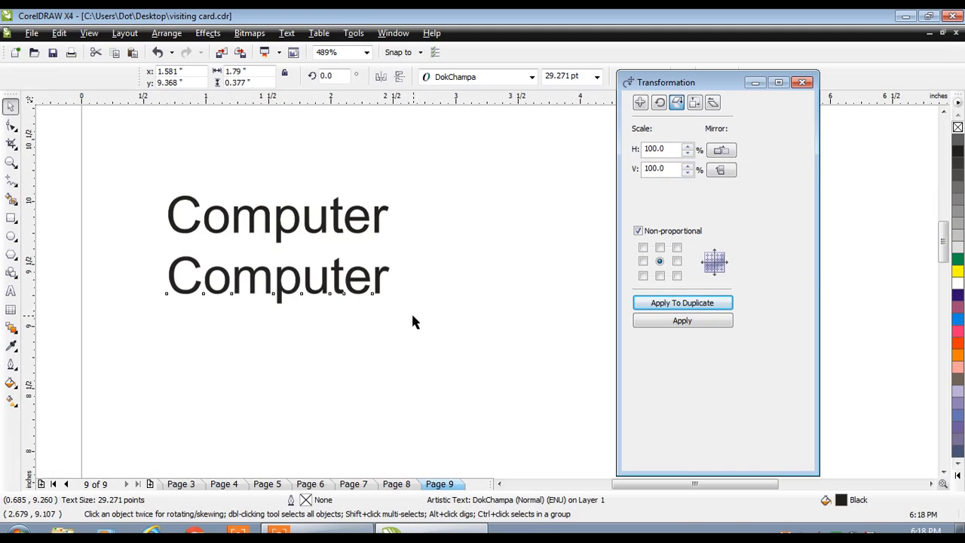
left_click(336, 356)
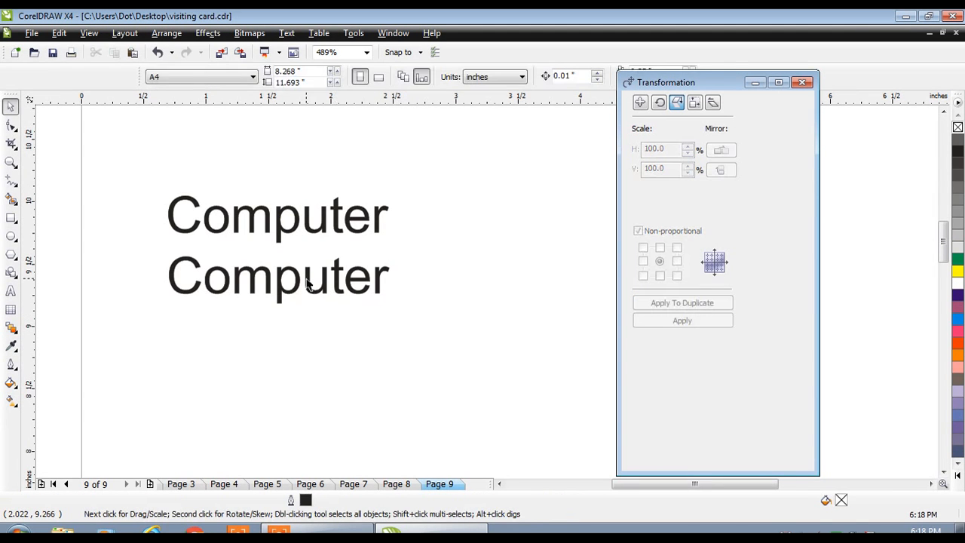
left_click(306, 281)
key("Delete")
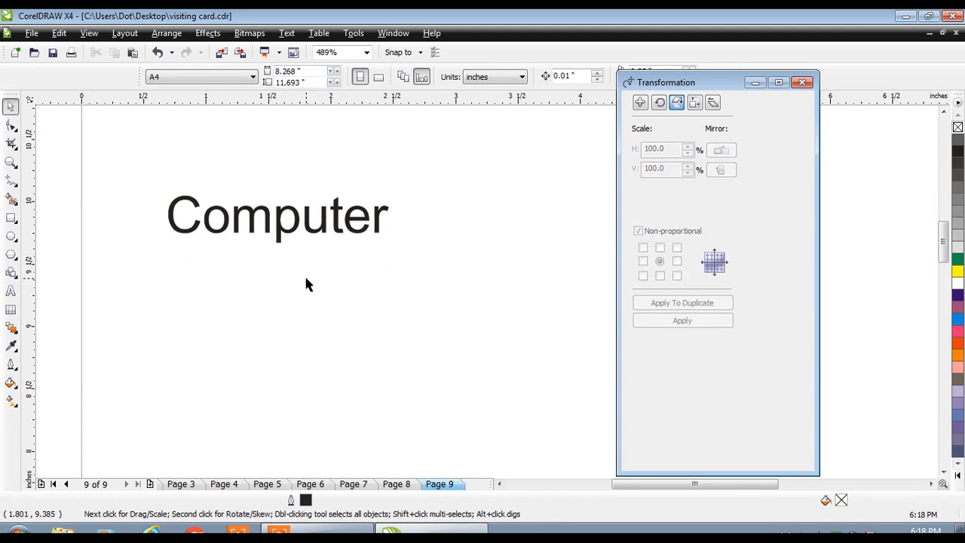
Try mirroring the text "Computer" horizontally around its centre at 100% scale, flipping it back each time.
left_click(296, 231)
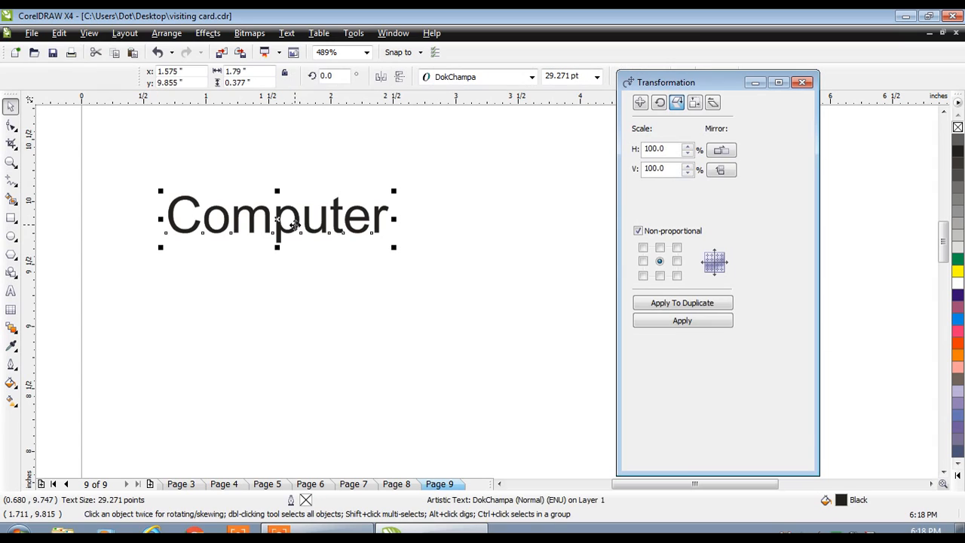
left_click(722, 152)
left_click(690, 322)
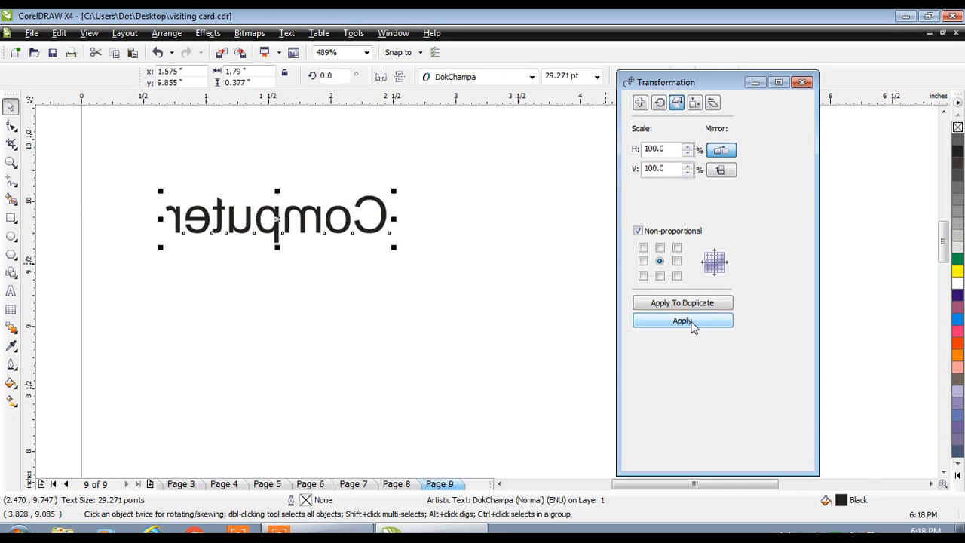
left_click(692, 323)
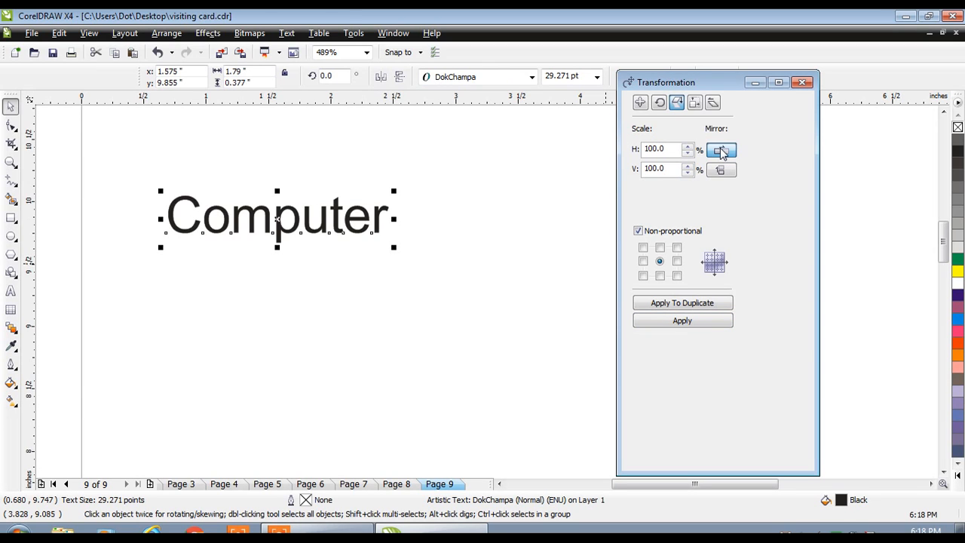
left_click(692, 323)
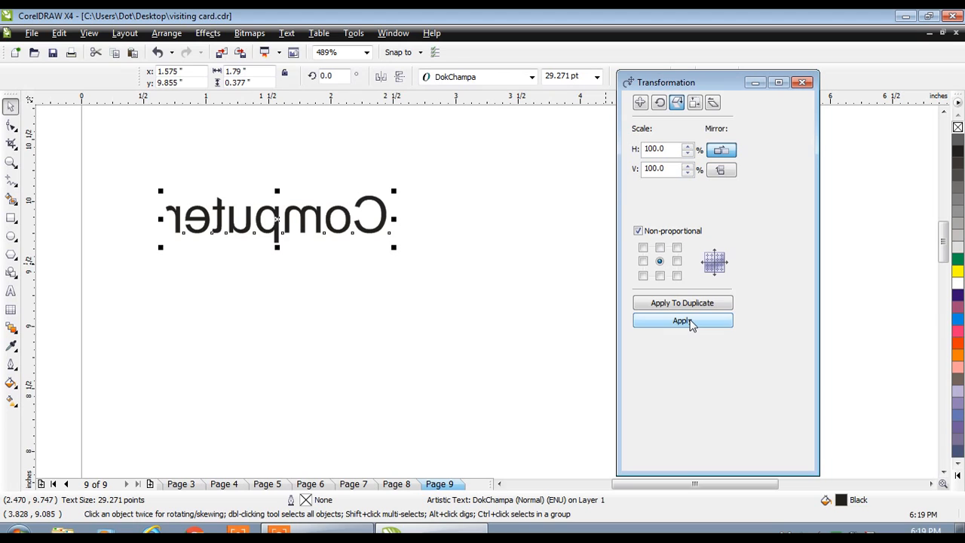
left_click(693, 323)
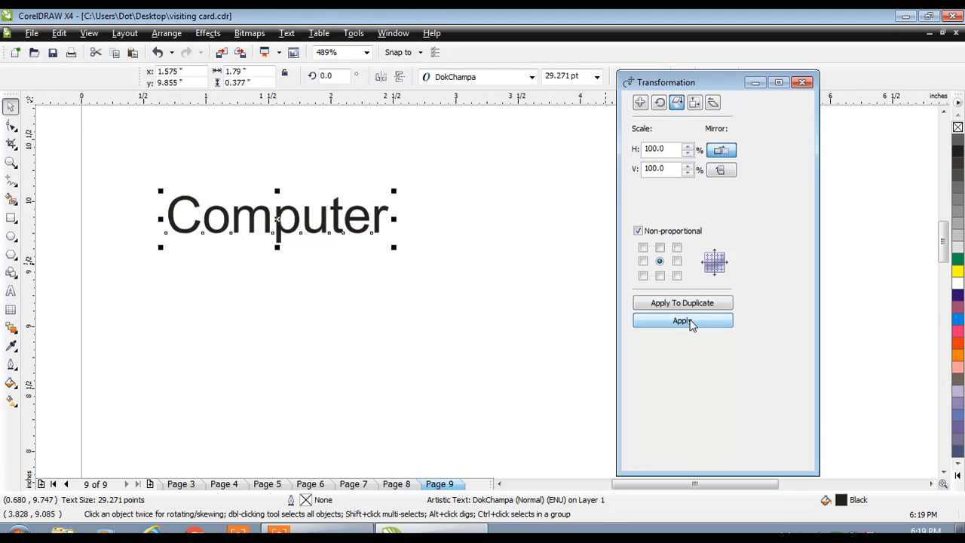
Switch from horizontal to vertical mirroring, flip the text around its centre, and flip it back.
left_click(721, 172)
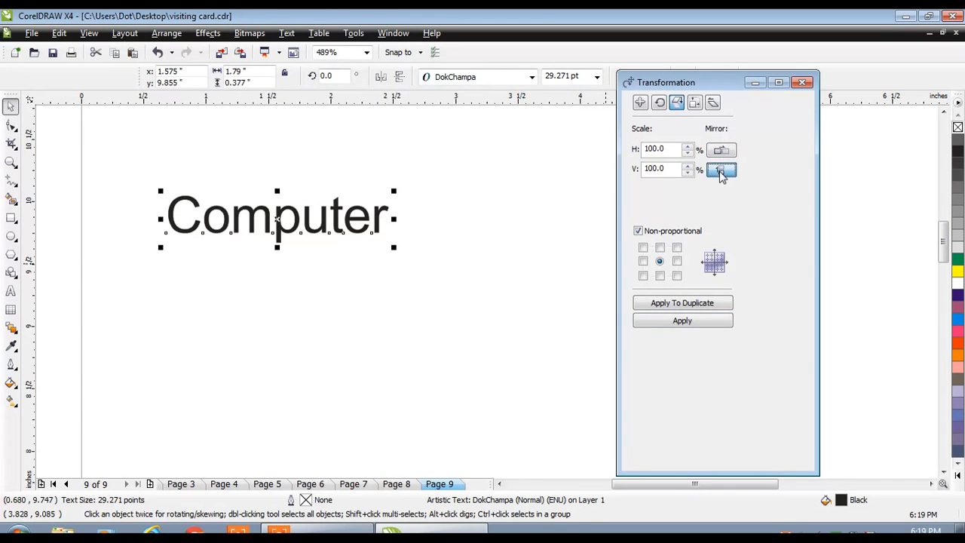
left_click(676, 322)
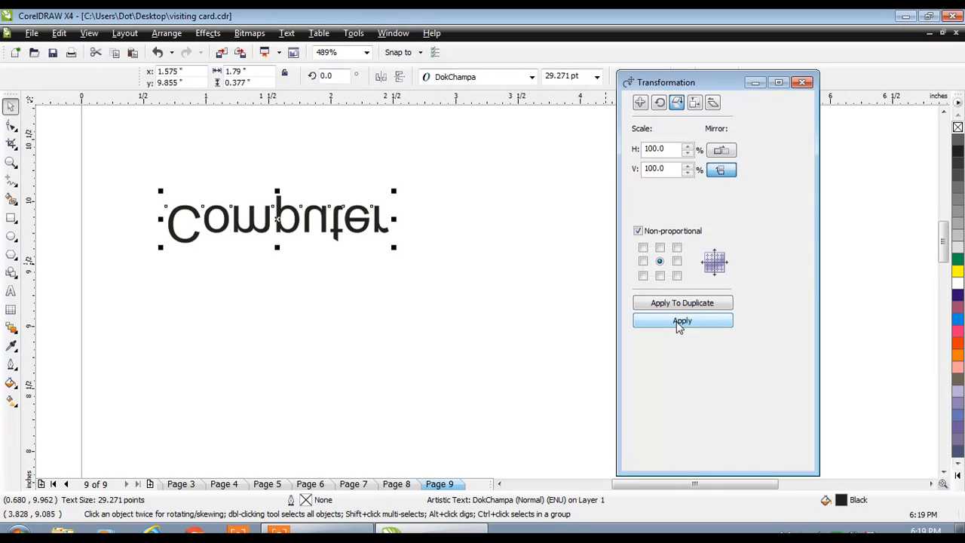
left_click(676, 322)
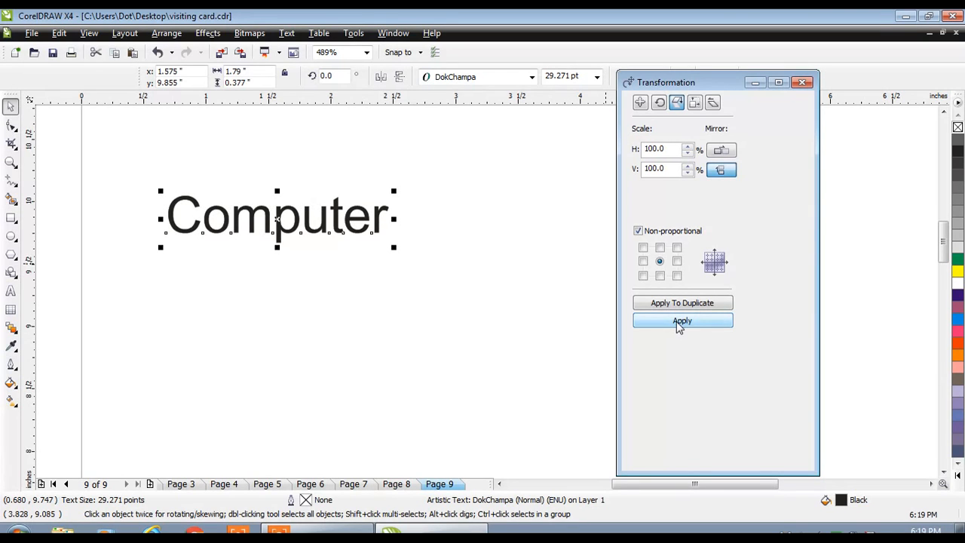
Try applying the unmirrored transformation to a duplicate of the text from its bottom-left anchor point, and delete the duplicate moved below the original.
left_click(721, 171)
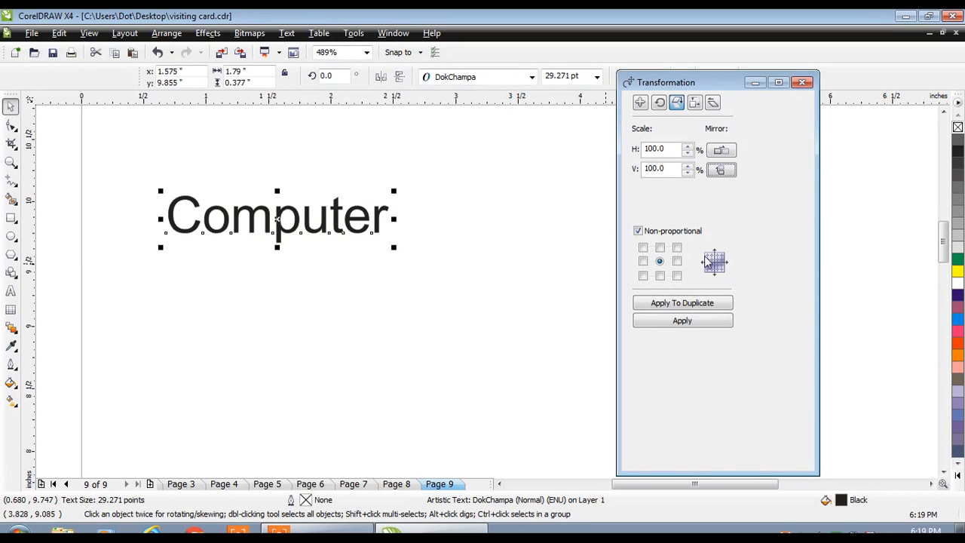
left_click(644, 276)
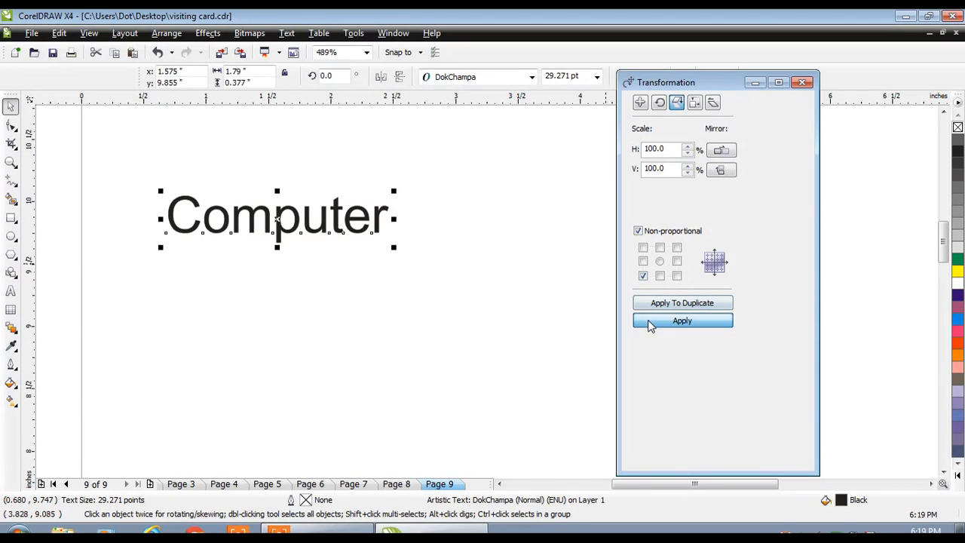
left_click(671, 303)
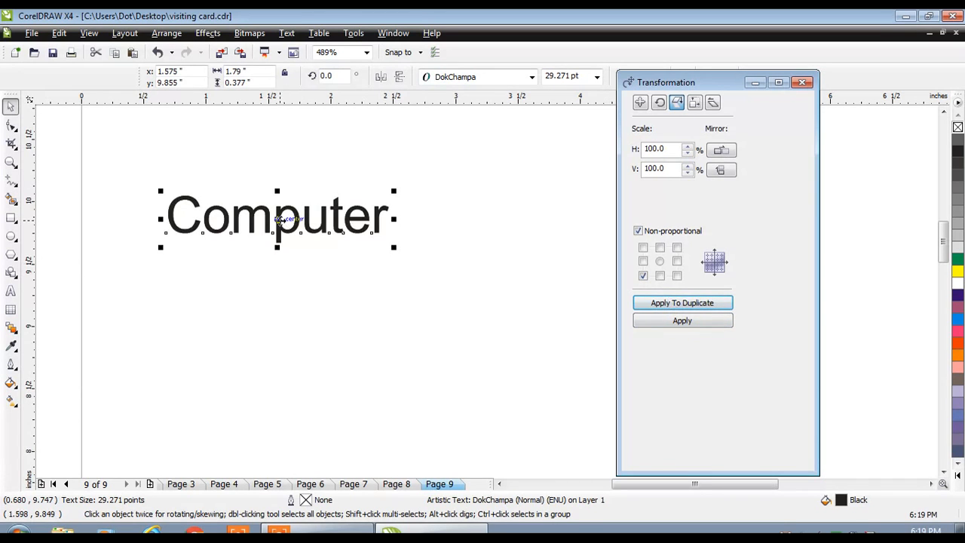
left_click_drag(279, 219, 301, 281)
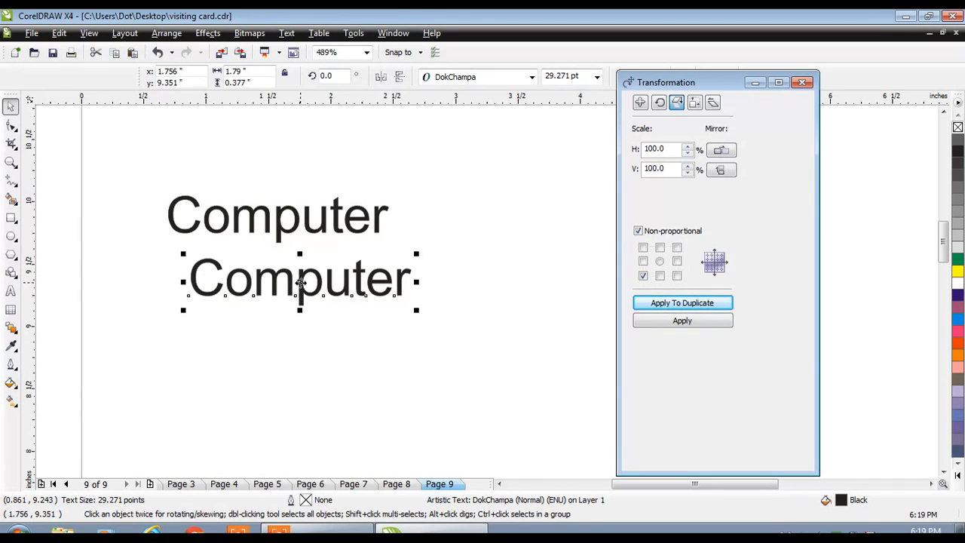
key("Delete")
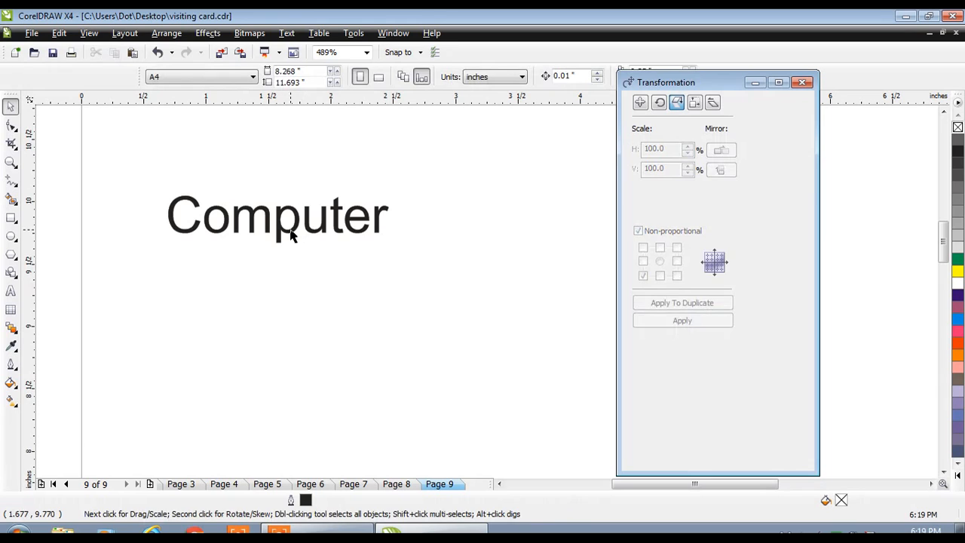
Try mirroring the text "Computer" horizontally around its bottom-left anchor point at 100% scale, and undo the mirroring.
left_click(291, 236)
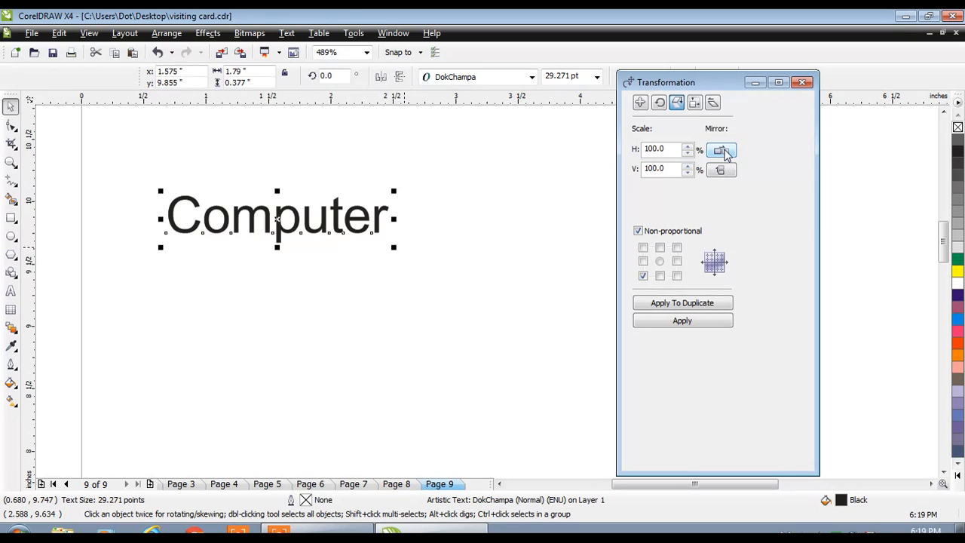
left_click(724, 152)
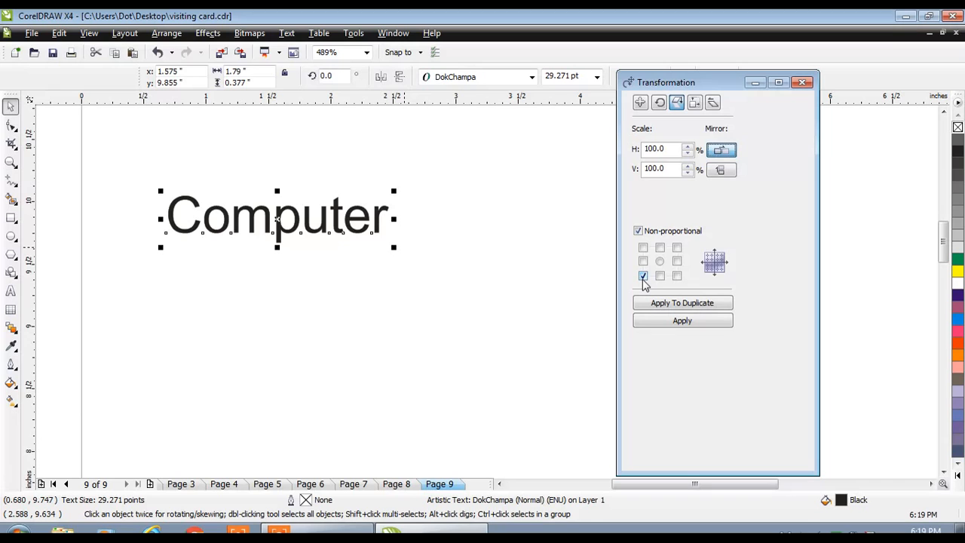
left_click(657, 322)
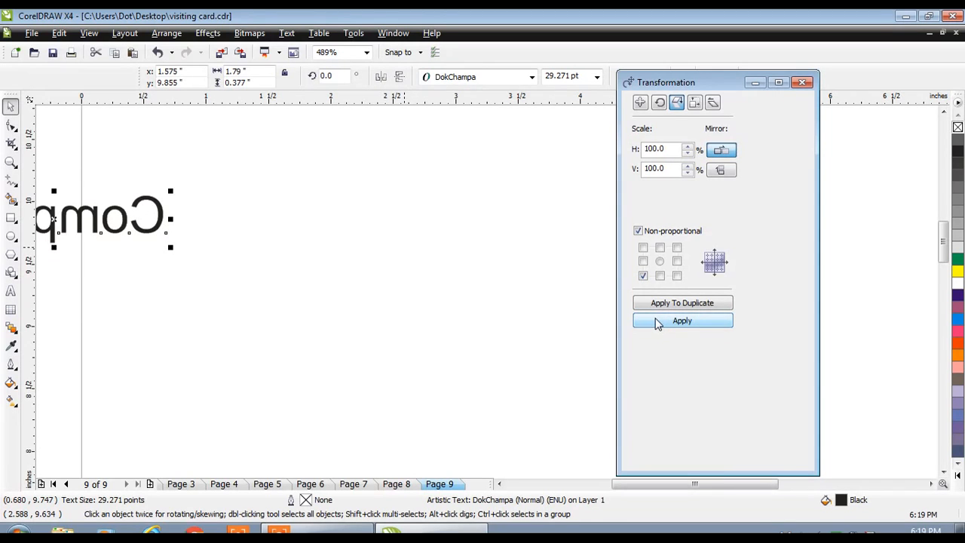
key("ctrl+z")
Try mirroring the text horizontally around its bottom-right and top-right anchor points, undoing each result.
left_click(676, 276)
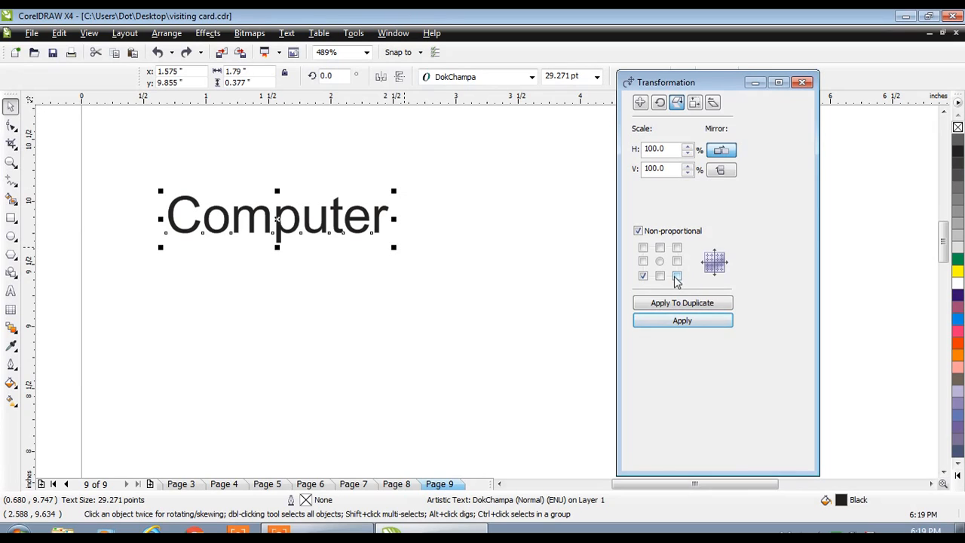
left_click(677, 321)
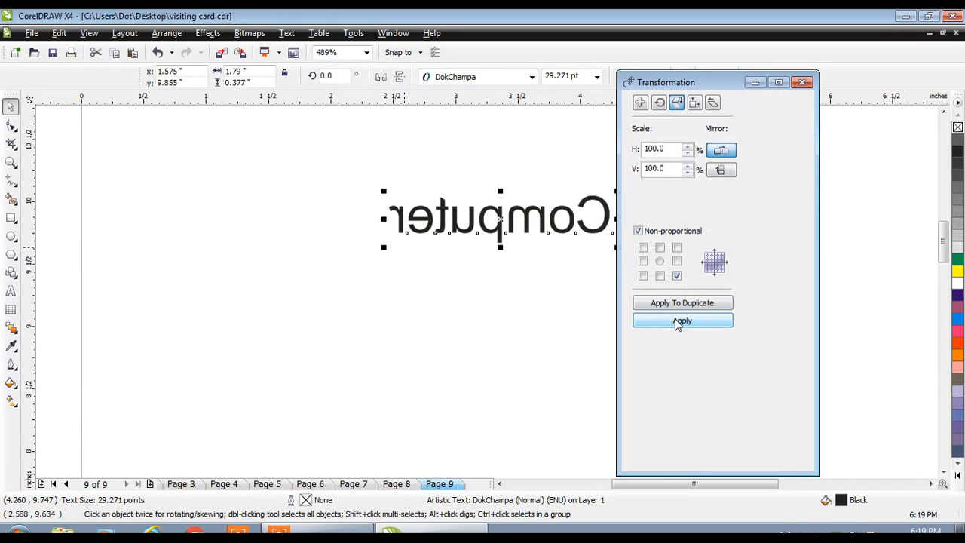
key("ctrl+z")
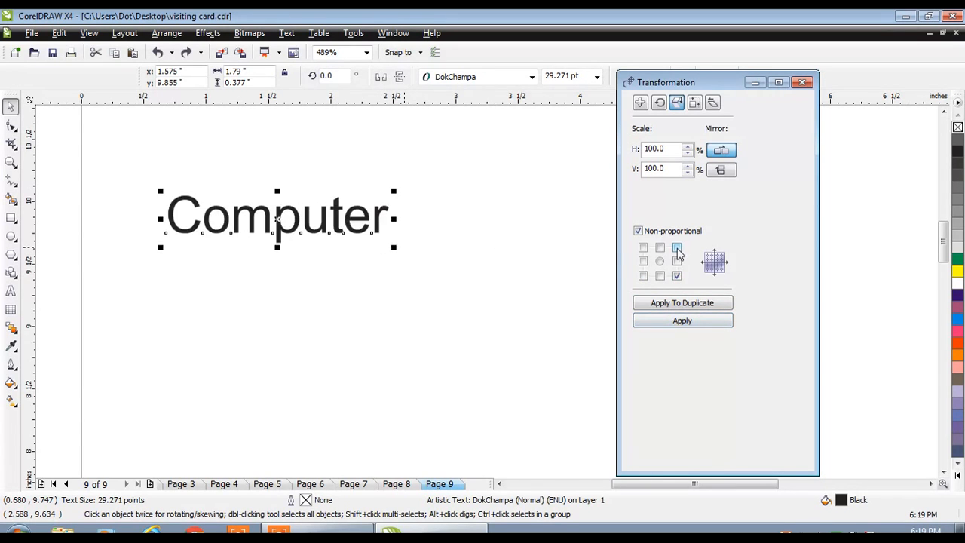
left_click(682, 322)
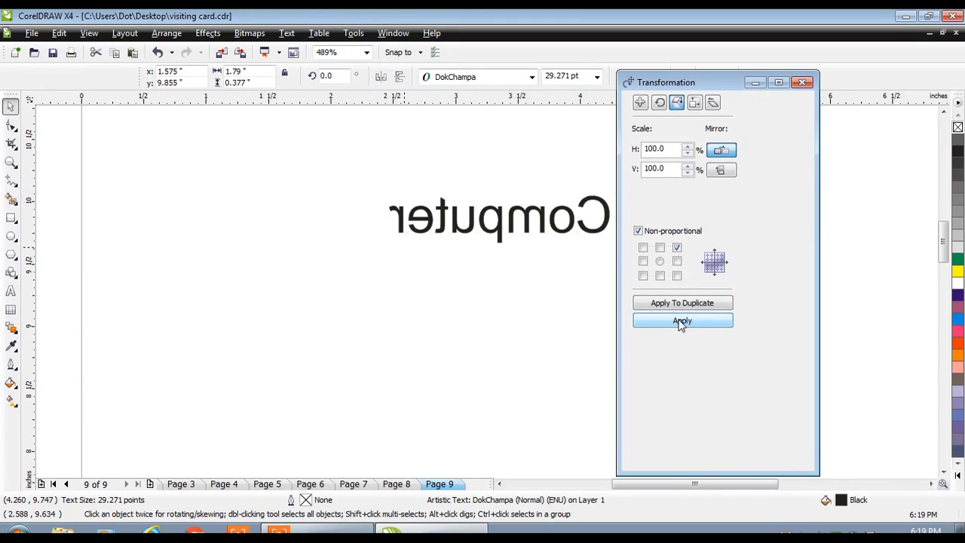
key("ctrl+z")
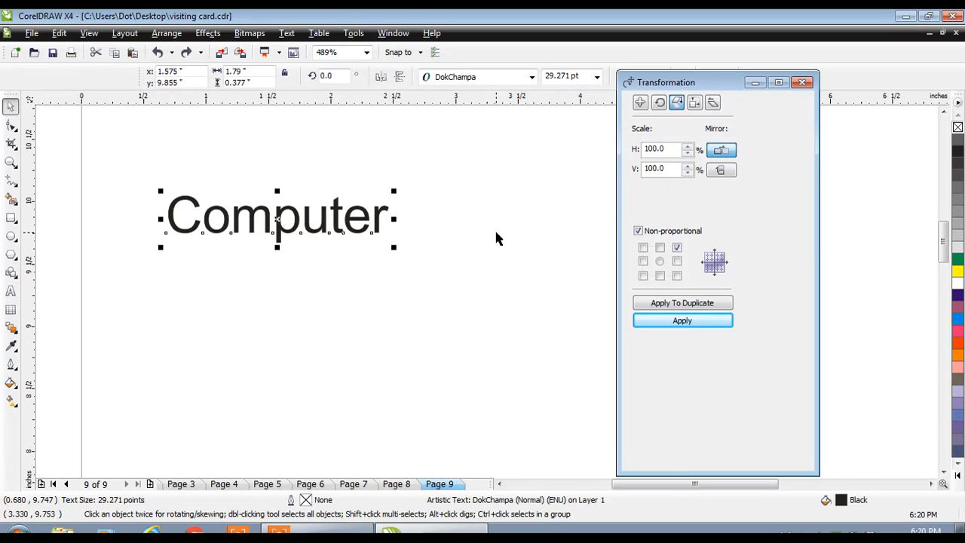
Delete the text "Computer" and draw a straight diagonal Bezier line running down to the left from about 1.92, 9.89 inches.
key("Delete")
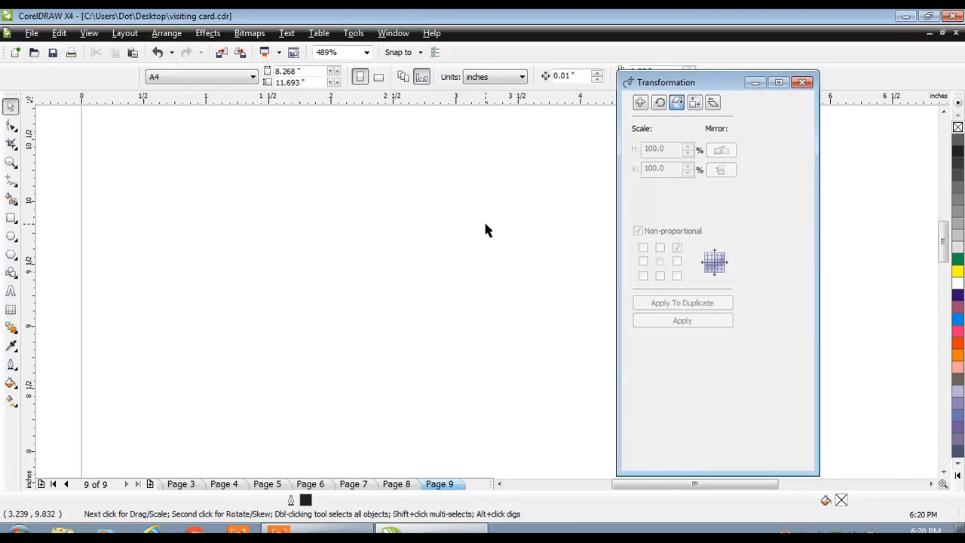
left_click(11, 183)
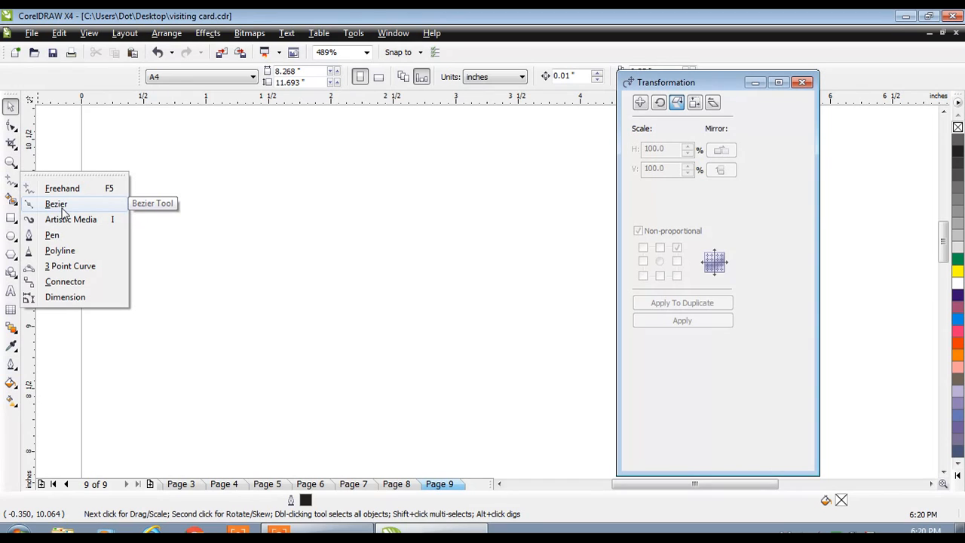
left_click(57, 205)
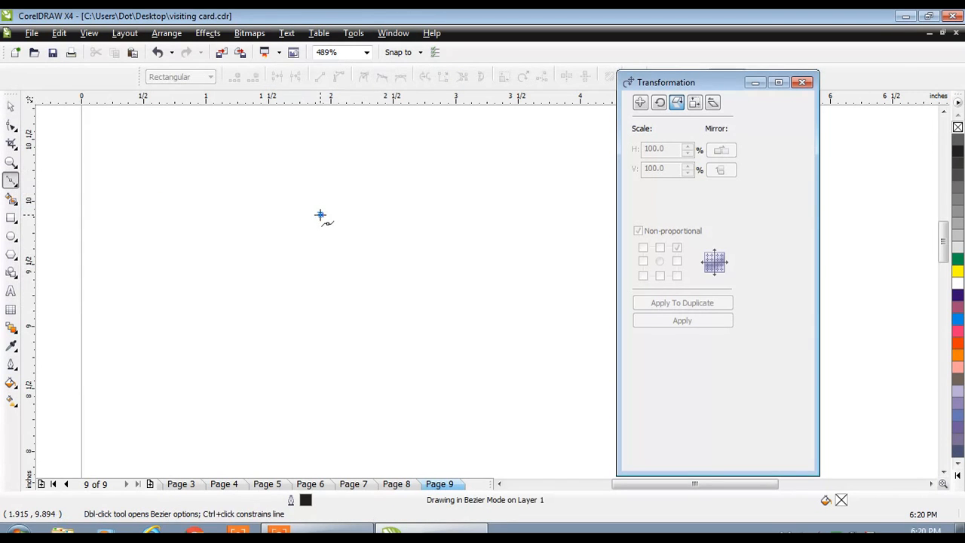
left_click(320, 216)
left_click(242, 296)
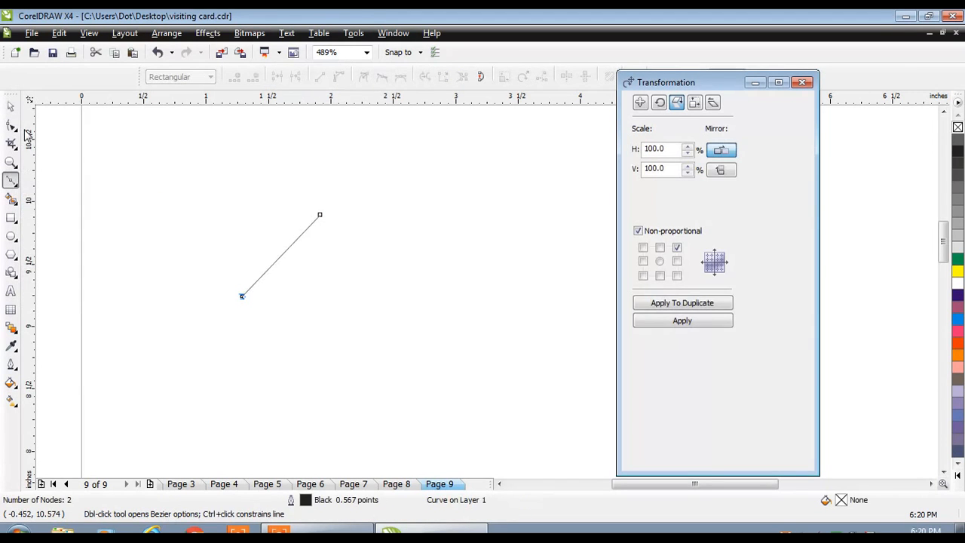
Convert the line to a curve and shape it into the left half of a heart, with end nodes near 1.95, 10.12 and 2.02, 9.03 inches.
double_click(11, 126)
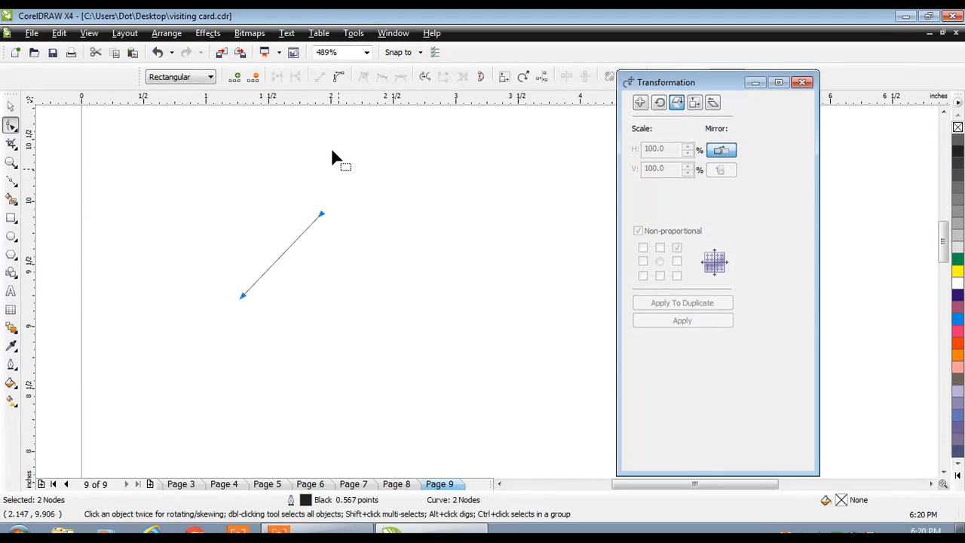
left_click(339, 79)
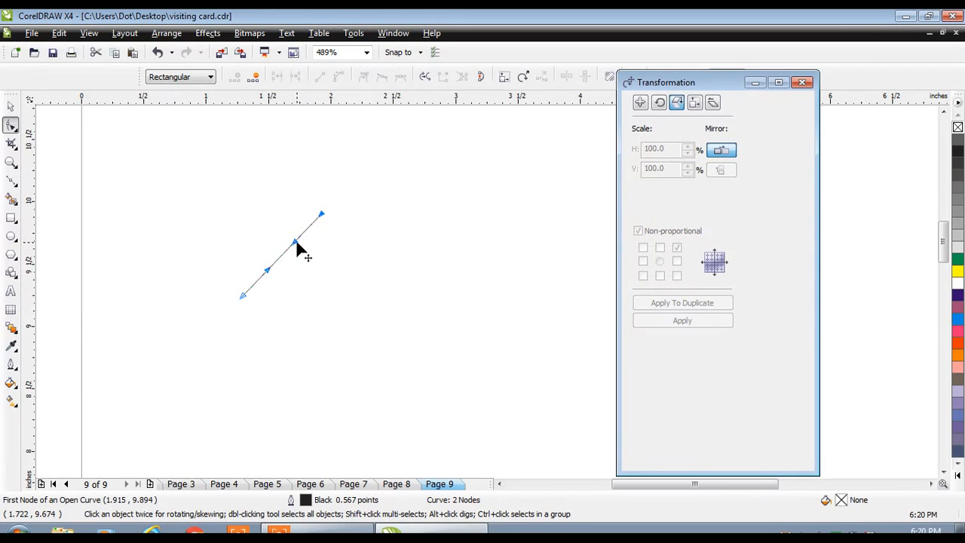
left_click_drag(296, 239, 262, 180)
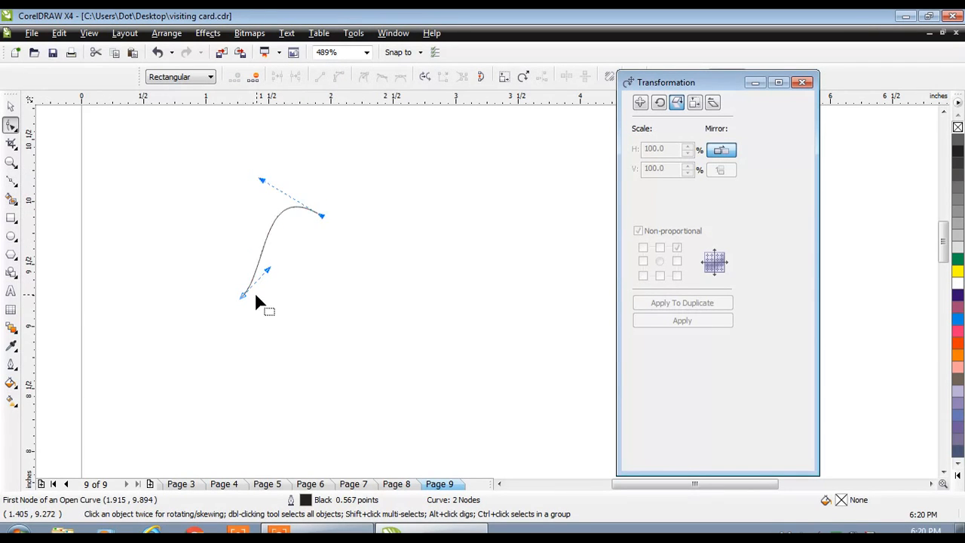
left_click(243, 297)
left_click_drag(243, 298, 234, 279)
left_click_drag(323, 216, 326, 188)
left_click_drag(266, 154, 266, 171)
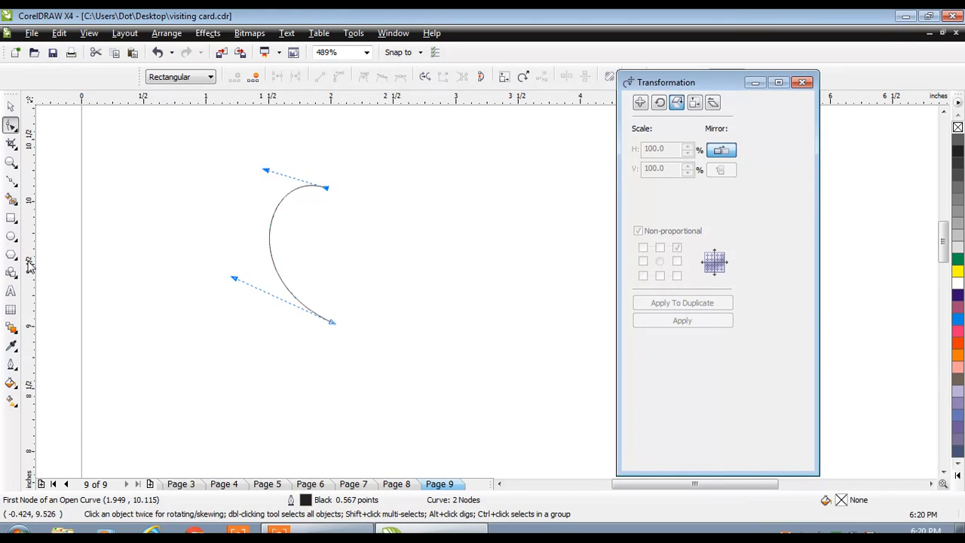
Place a vertical guideline at about 2 inches through the curve's lower node, and turn off snapping to objects.
left_click_drag(29, 265, 331, 321)
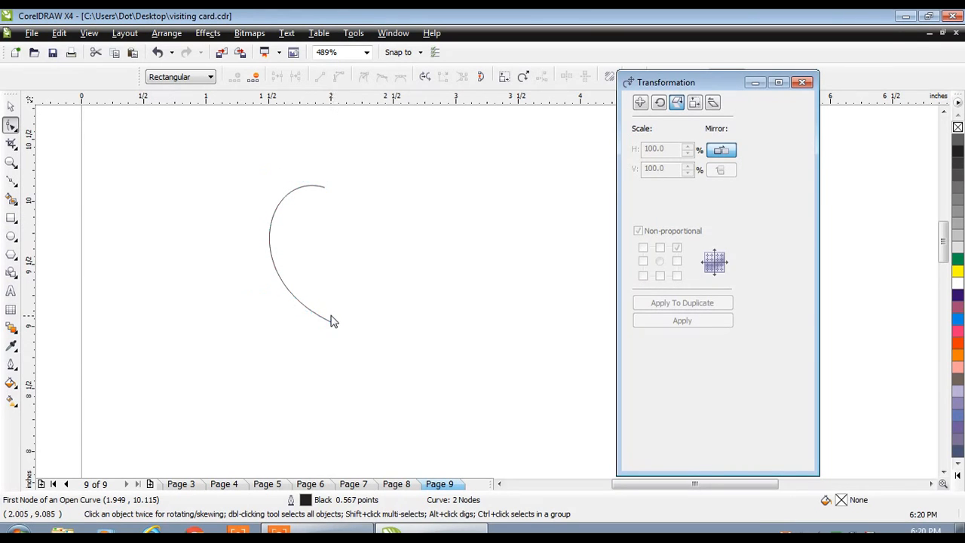
left_click(320, 188)
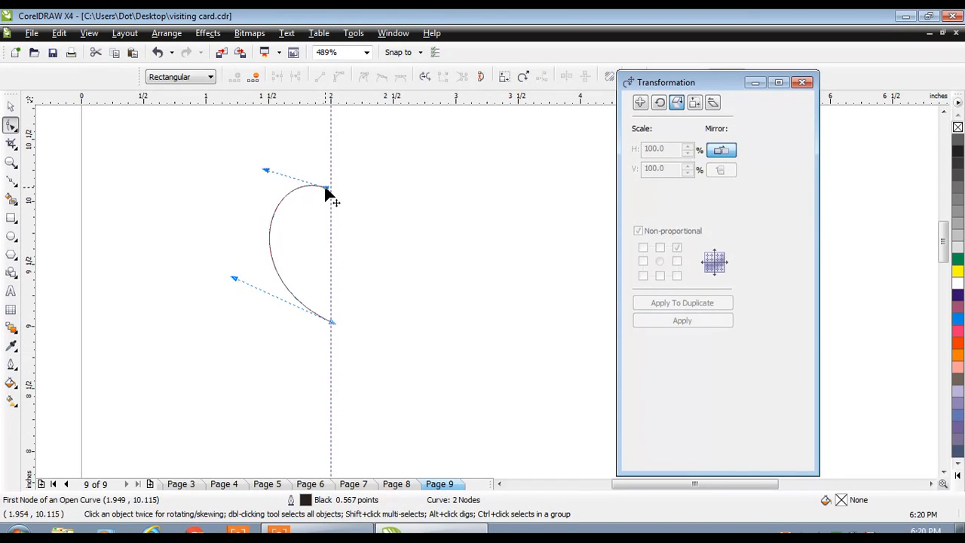
left_click_drag(326, 189, 331, 190)
left_click(89, 34)
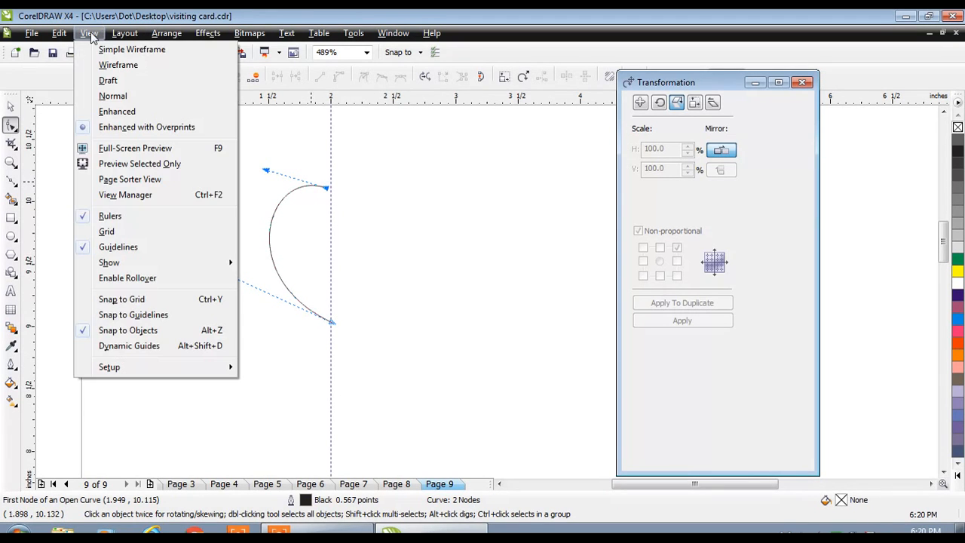
left_click(119, 329)
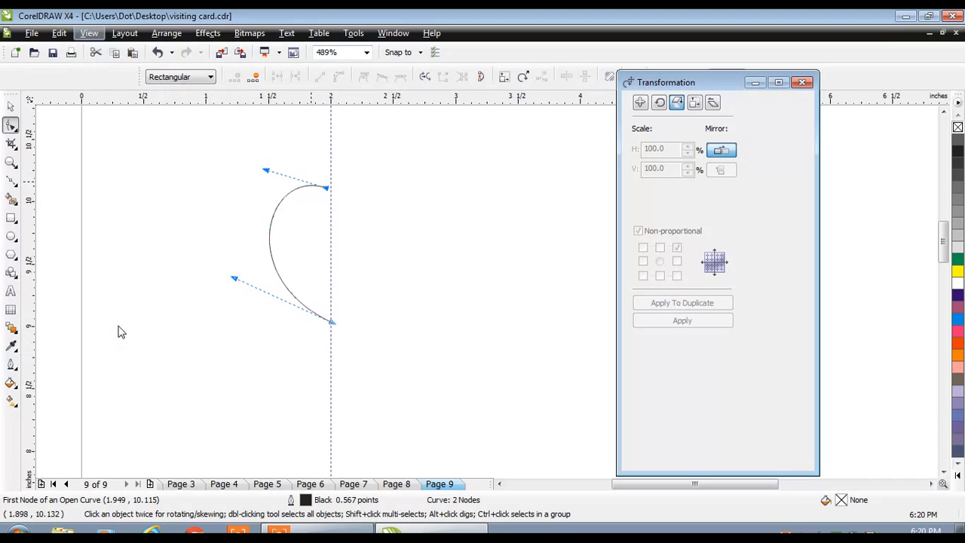
Move the curve's upper node toward the guideline and adjust the handles, making the half heart about 0.54 by 1.13 inches.
left_click_drag(327, 187, 330, 189)
mouse_move(269, 168)
left_mouse_down()
mouse_move(256, 151)
mouse_move(260, 158)
left_mouse_up()
left_click(235, 279)
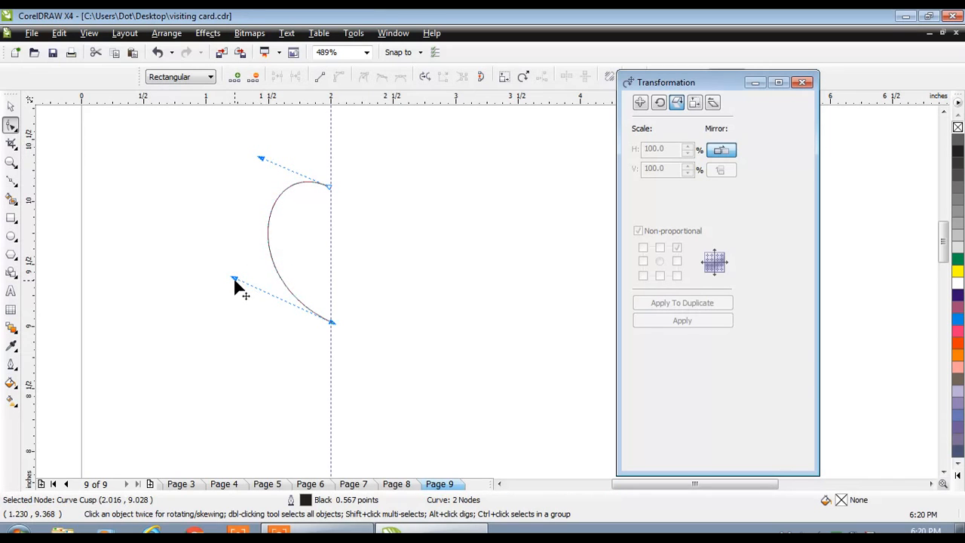
Try completing the heart with a duplicate mirrored horizontally around the curve's middle-right anchor point at 100% scale, and delete the duplicate.
key("space")
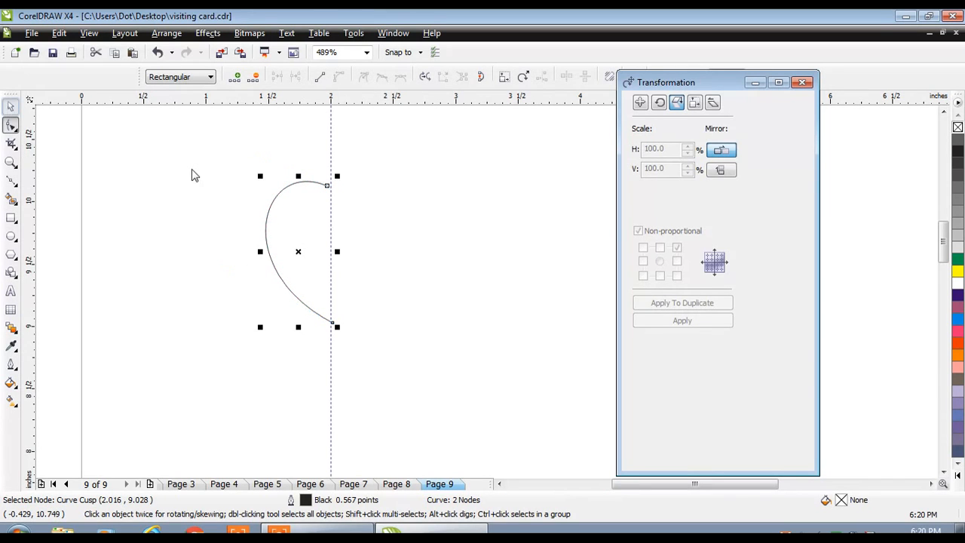
left_click(722, 150)
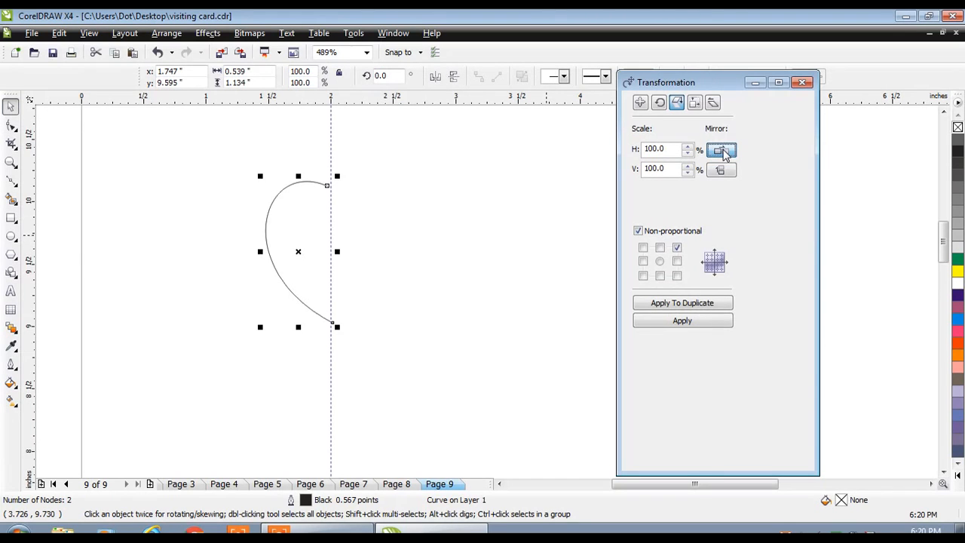
left_click(678, 262)
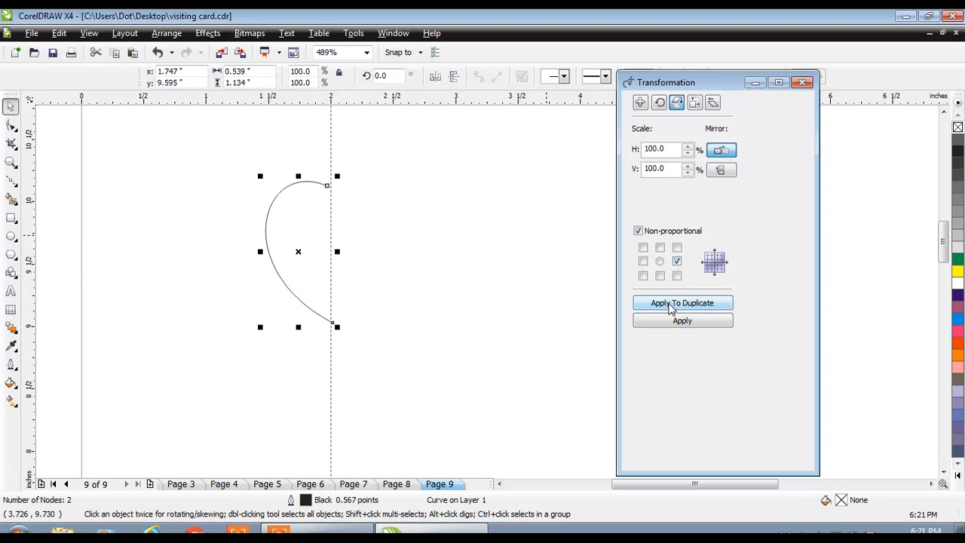
left_click(672, 303)
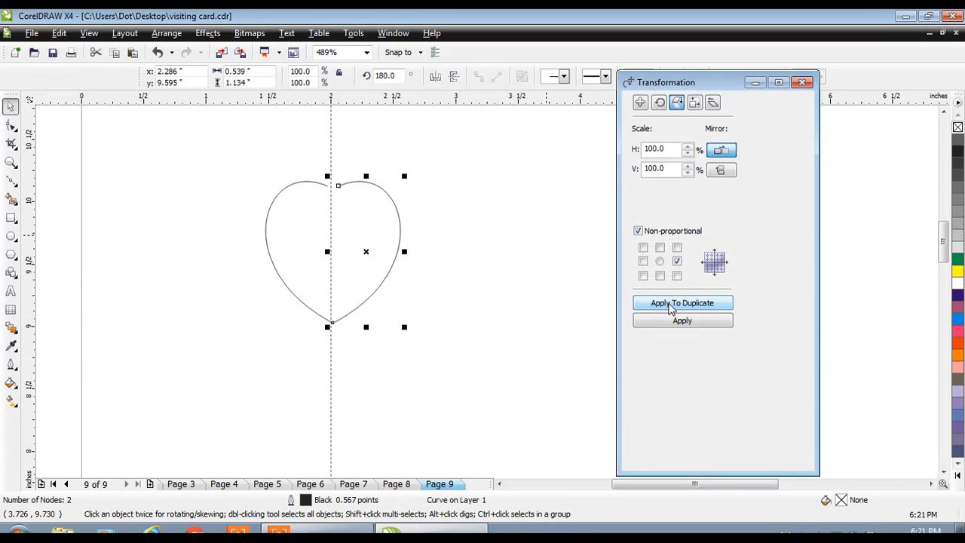
key("Delete")
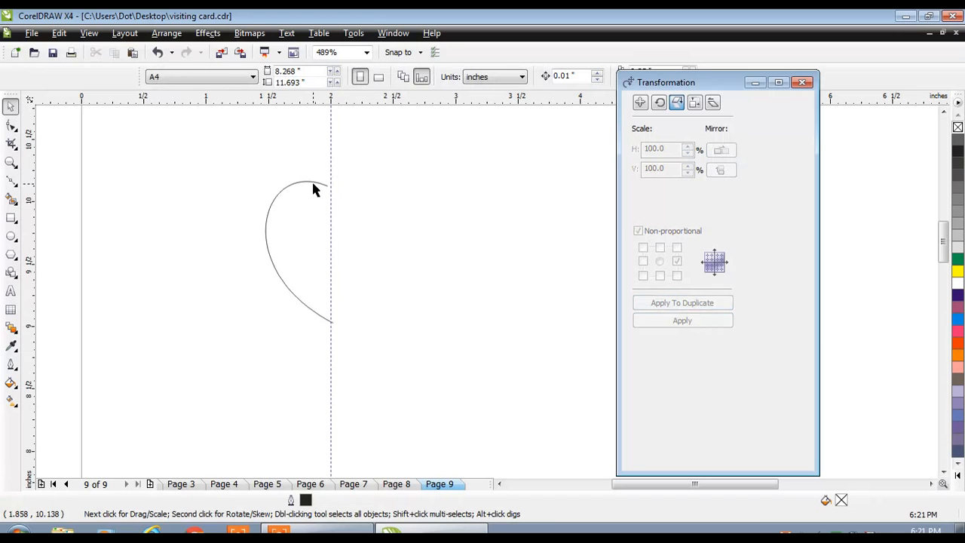
Mirror a duplicate of the half heart vertically around its bottom-middle anchor point at 100% scale.
left_click(312, 183)
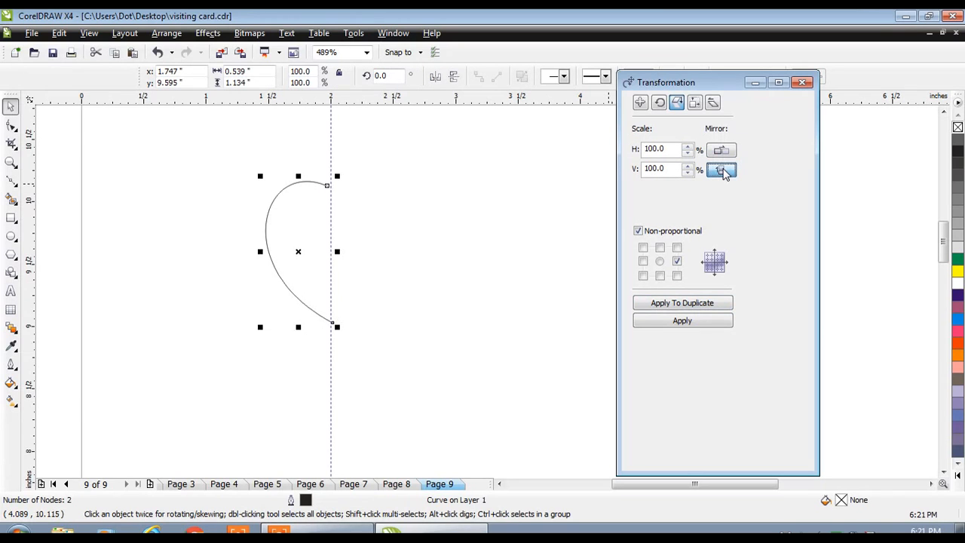
left_click(722, 171)
left_click(660, 249)
left_click(660, 276)
left_click(661, 305)
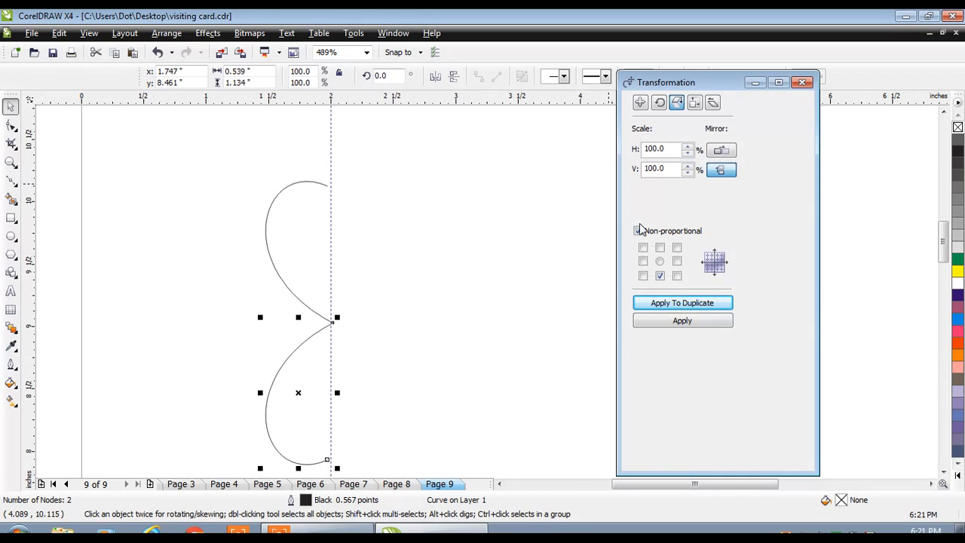
Delete both half-heart curves and switch the transformation type to Size.
left_click(638, 231)
left_click_drag(215, 144, 451, 479)
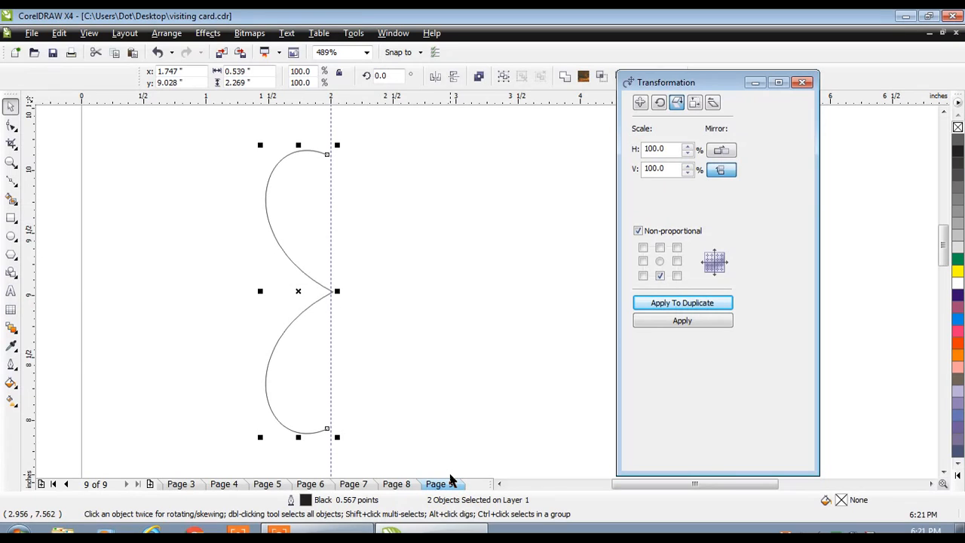
key("Delete")
left_click(693, 102)
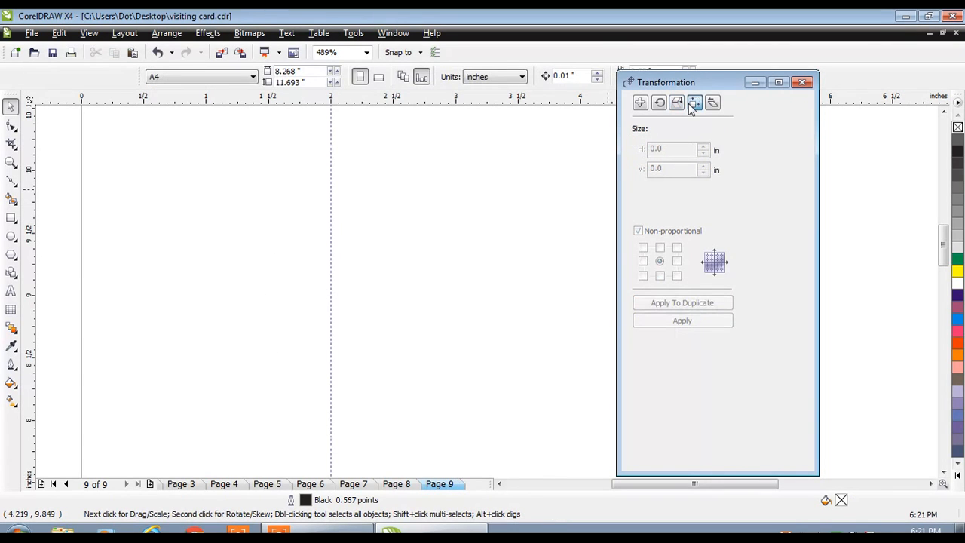
Move the Transformation window clear of the page and delete the vertical guideline.
left_click_drag(703, 86, 784, 96)
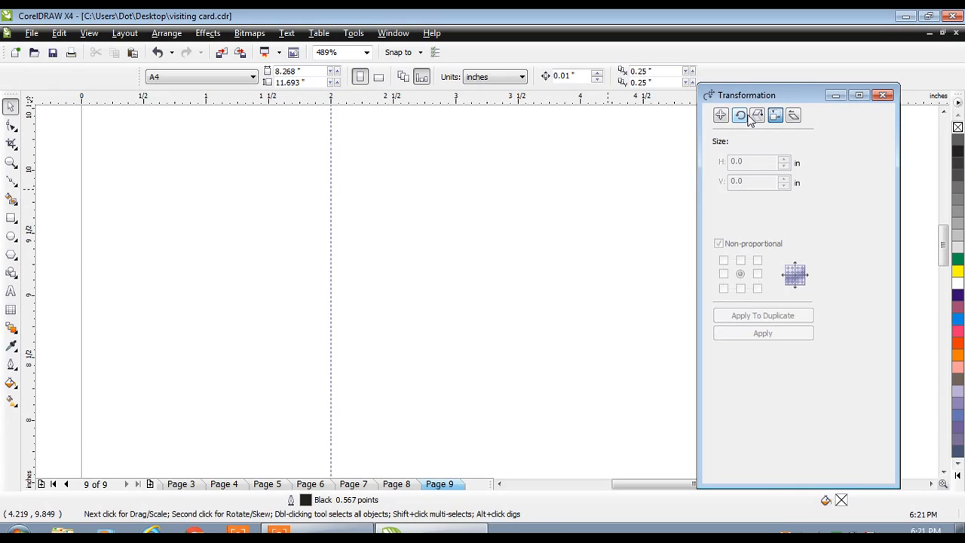
scroll(415, 260, "down", 2)
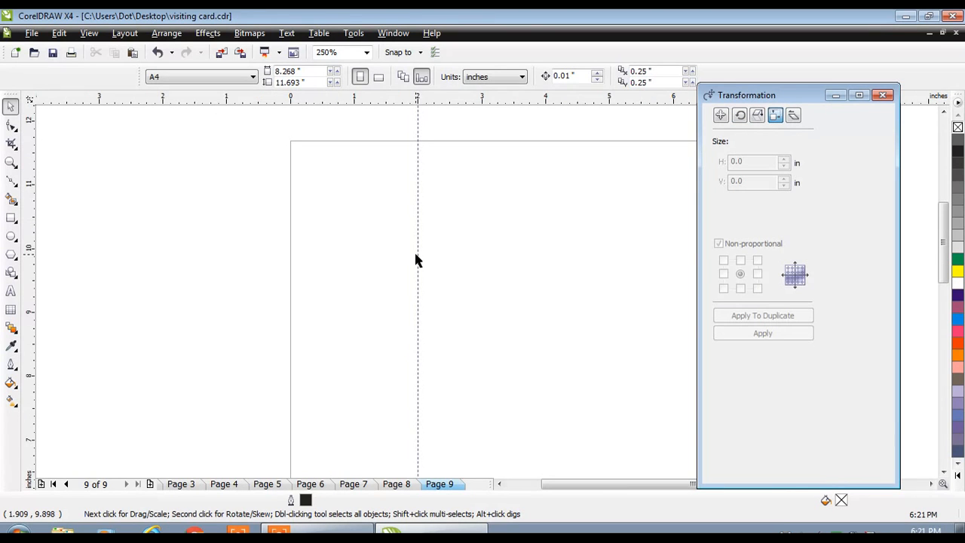
left_click(418, 255)
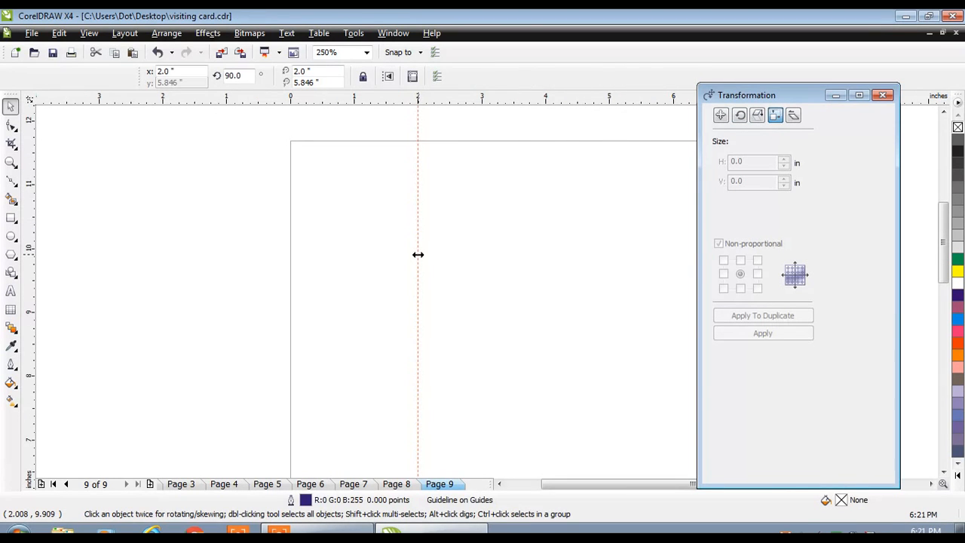
key("Delete")
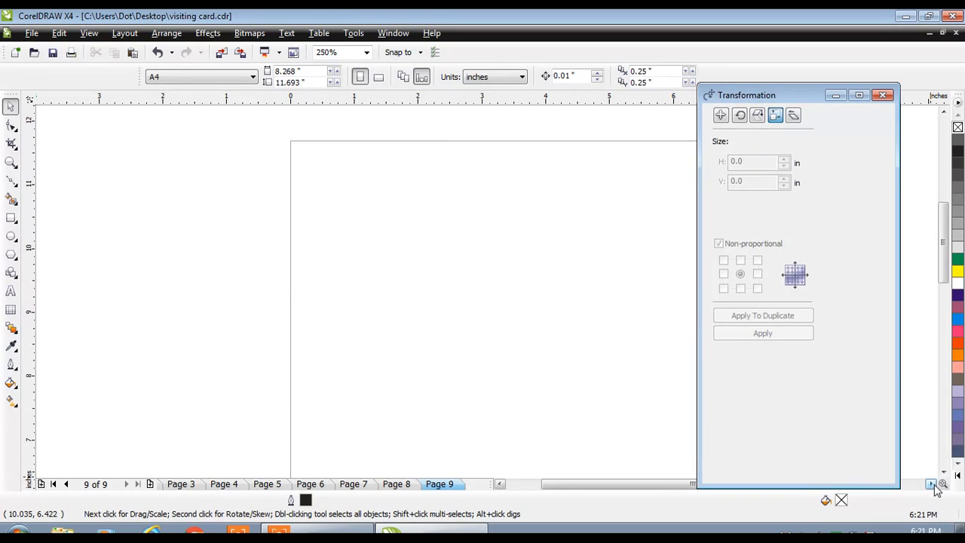
Draw a rectangle about 3.01 by 1.65 inches in the upper part of the page.
left_click(933, 485)
left_click(932, 485)
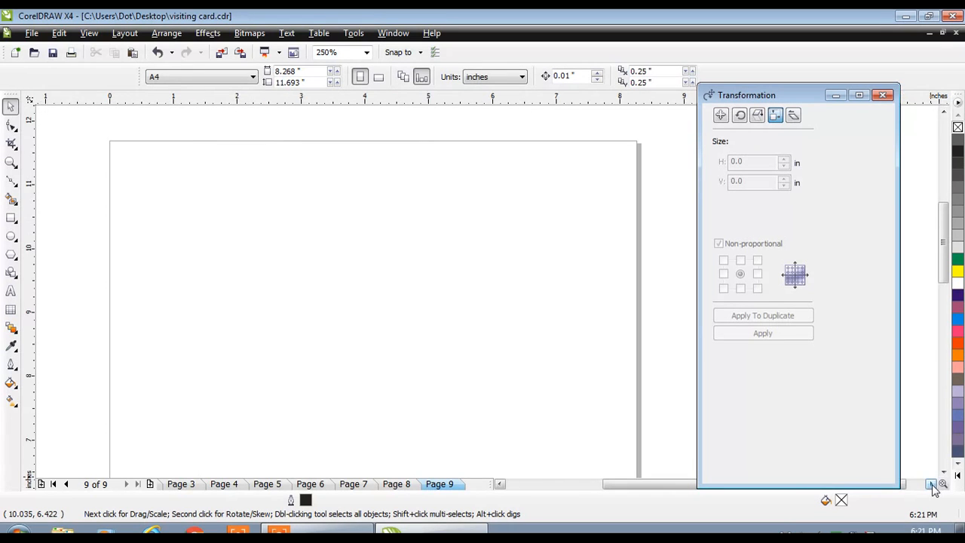
left_click(12, 218)
left_click_drag(221, 219, 414, 325)
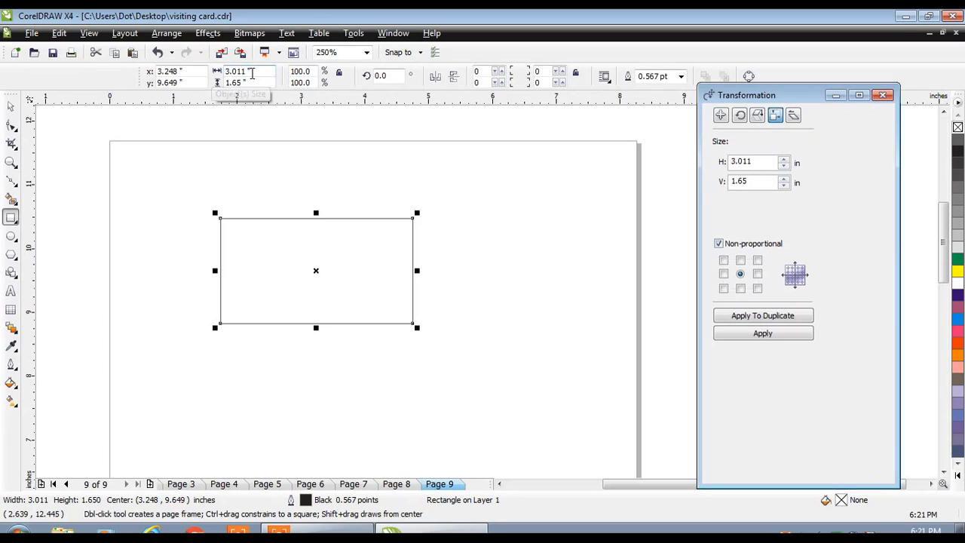
Set the rectangle's object size to 3.5 inches wide and 2.125 inches high.
double_click(253, 72)
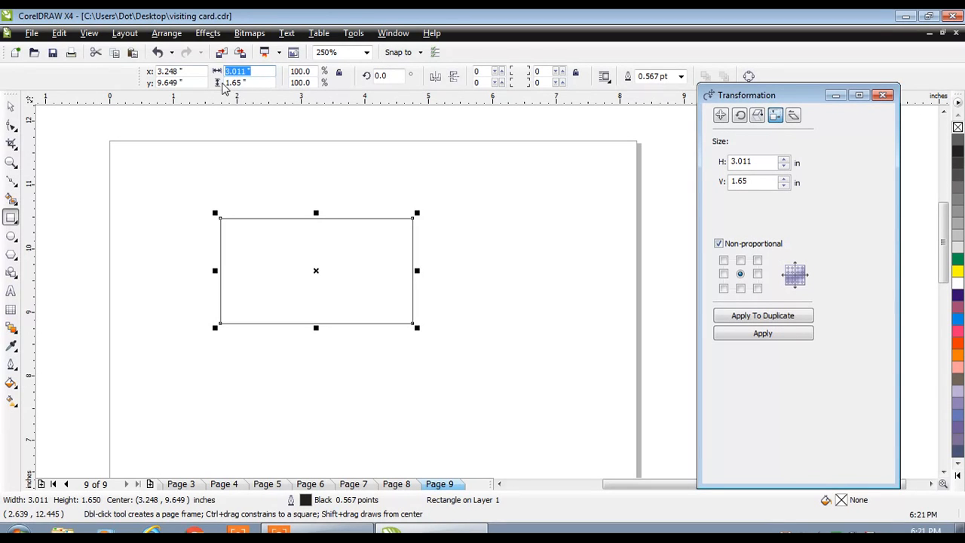
type("3.5")
key("Tab")
type("2.")
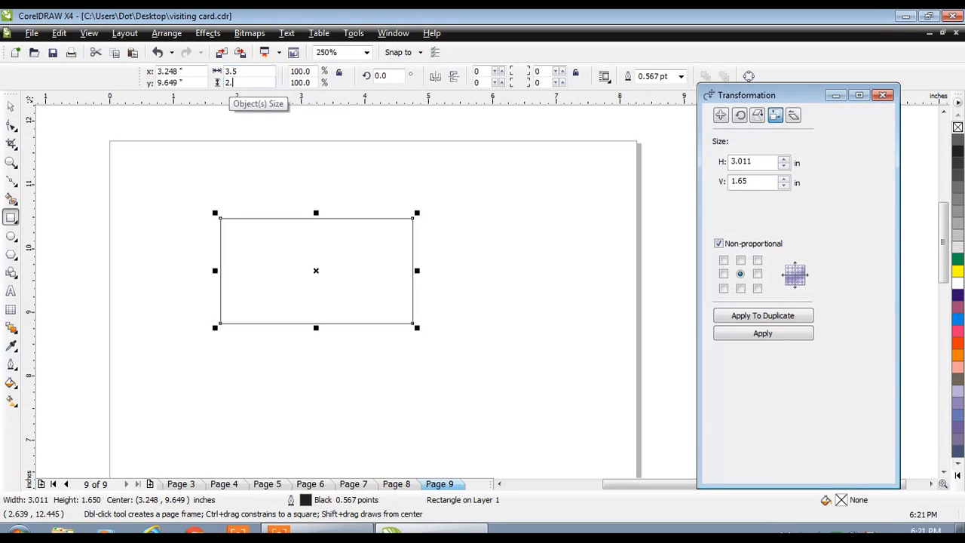
type("125")
key("Return")
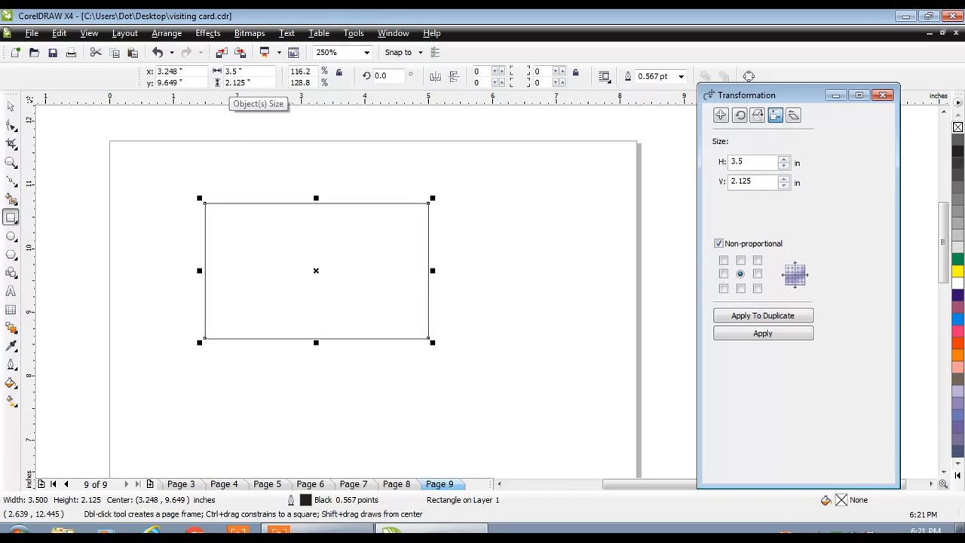
Delete the rectangle and draw a new one about 3.38 by 1.3 inches in its place.
left_click(12, 108)
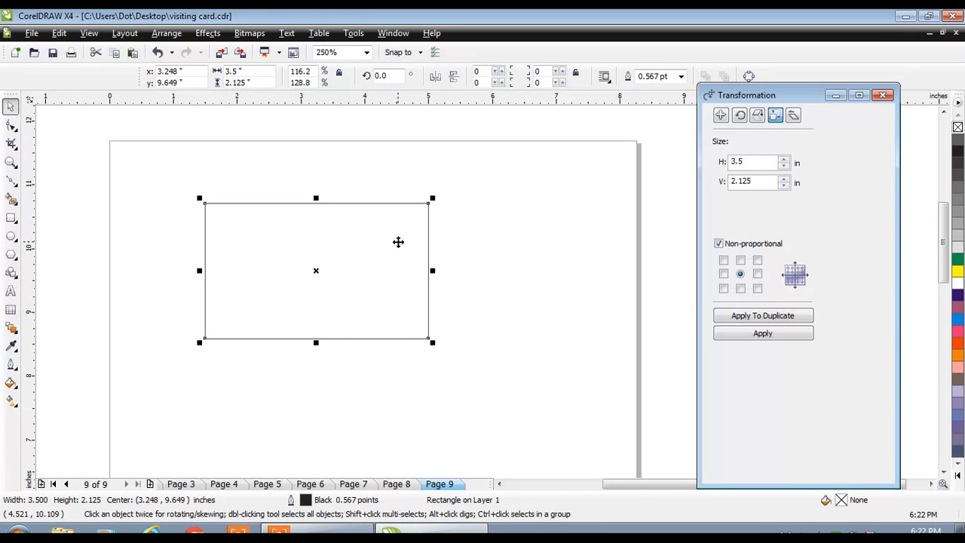
key("Delete")
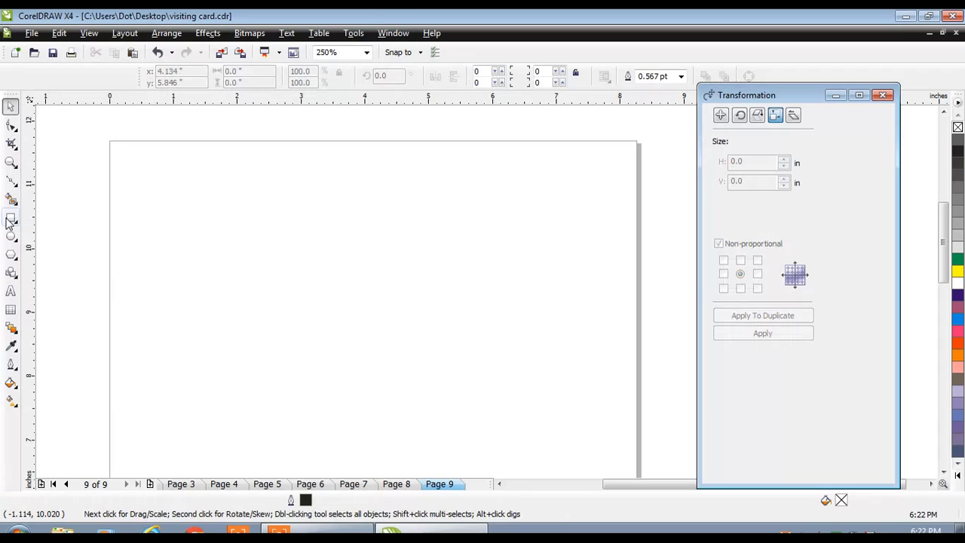
left_click(10, 219)
left_click_drag(210, 212, 425, 297)
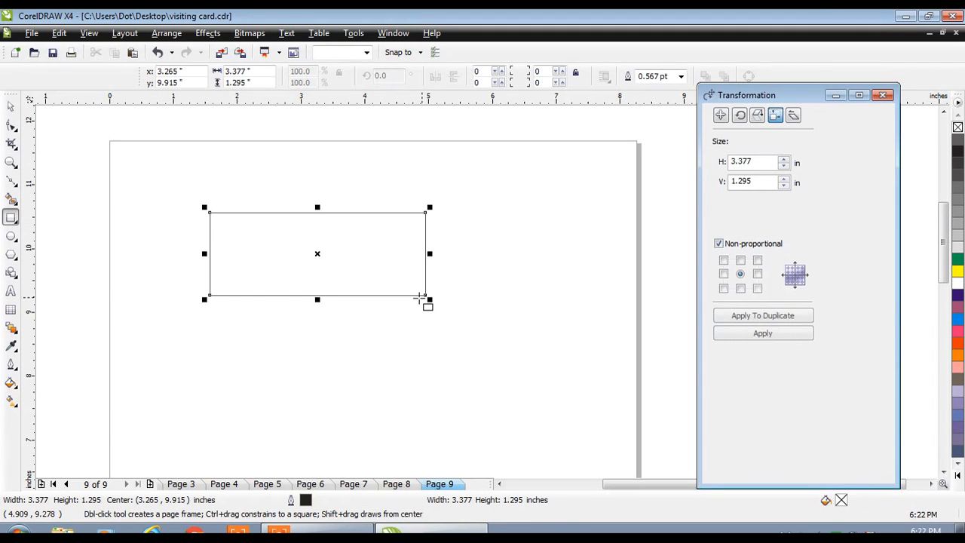
Resize the new rectangle to 3.5 by 2.125 inches around its center with the Size transformation.
left_click_drag(754, 162, 703, 172)
type("3.5")
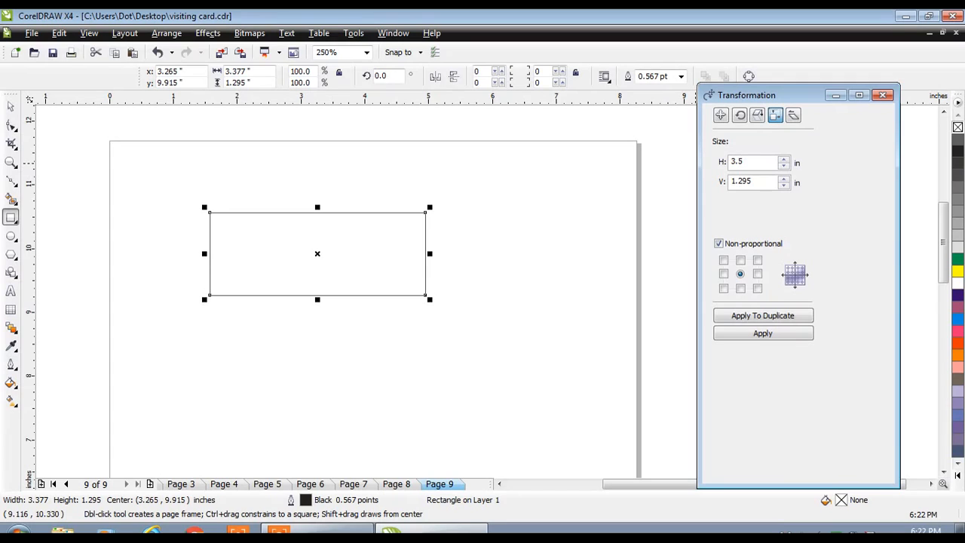
left_click_drag(763, 184, 699, 188)
type("2.125")
left_click(781, 342)
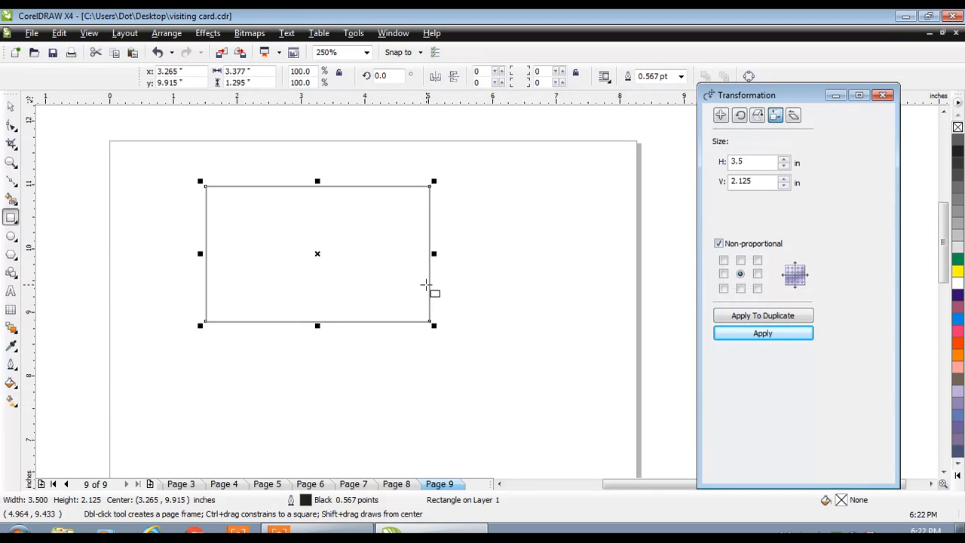
key("space")
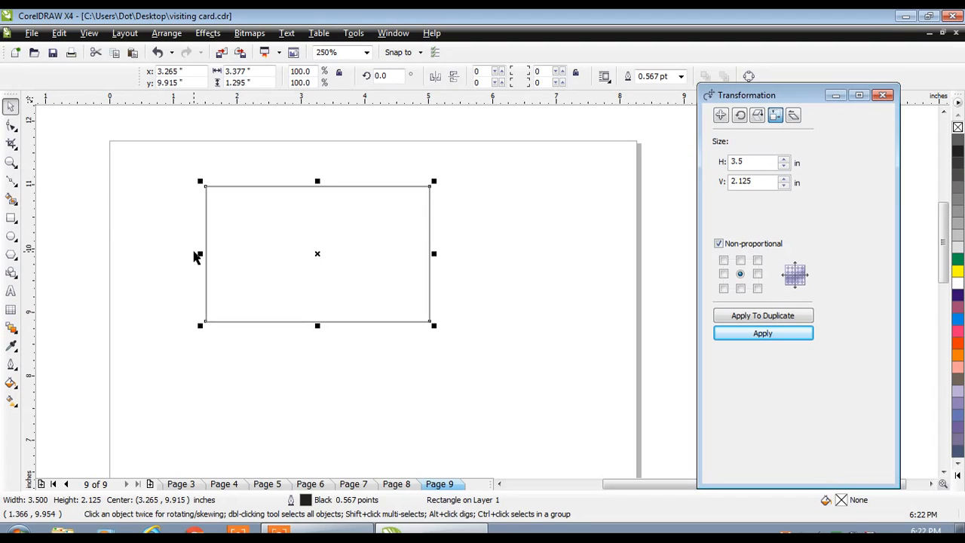
Try widening the rectangle to 5 inches from its middle-right anchor point, and undo the resize.
double_click(756, 162)
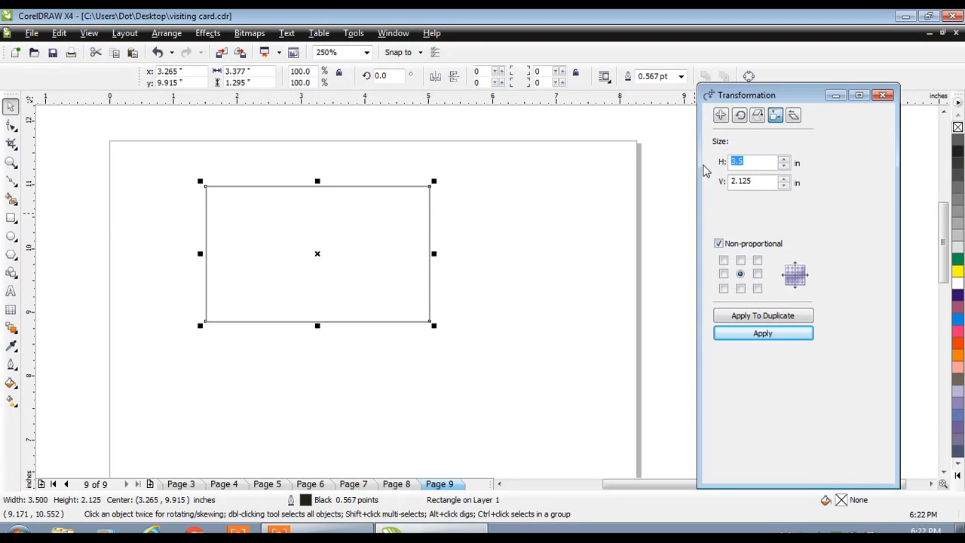
type("5")
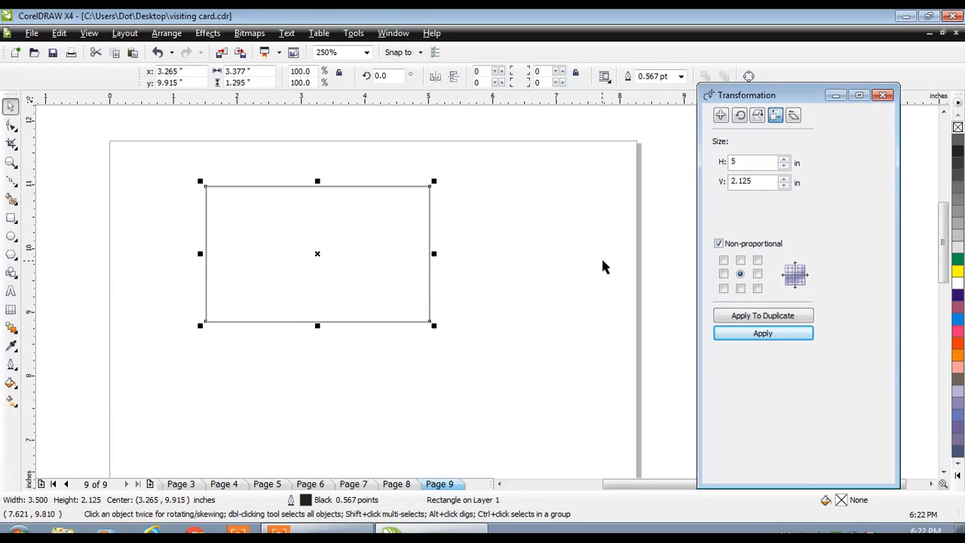
type(".0")
left_click(758, 275)
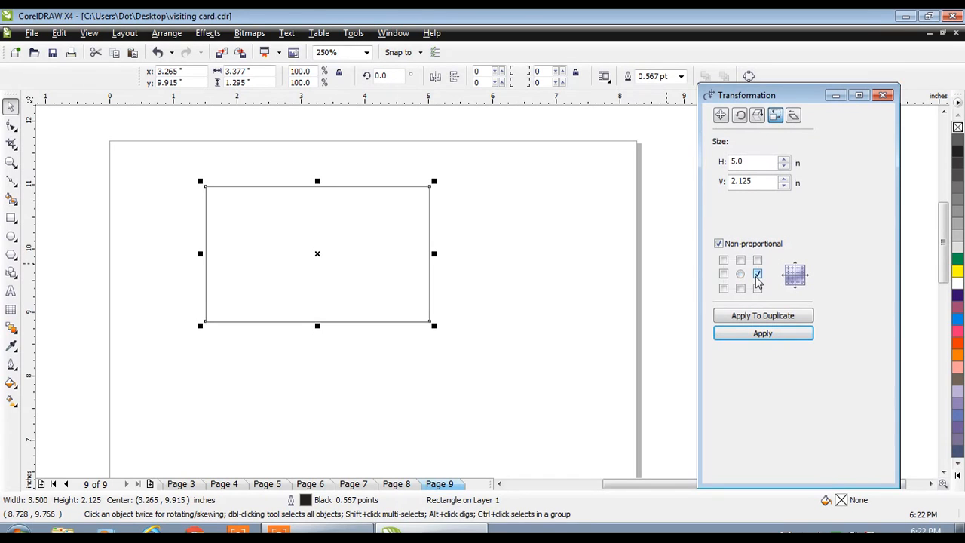
left_click(762, 334)
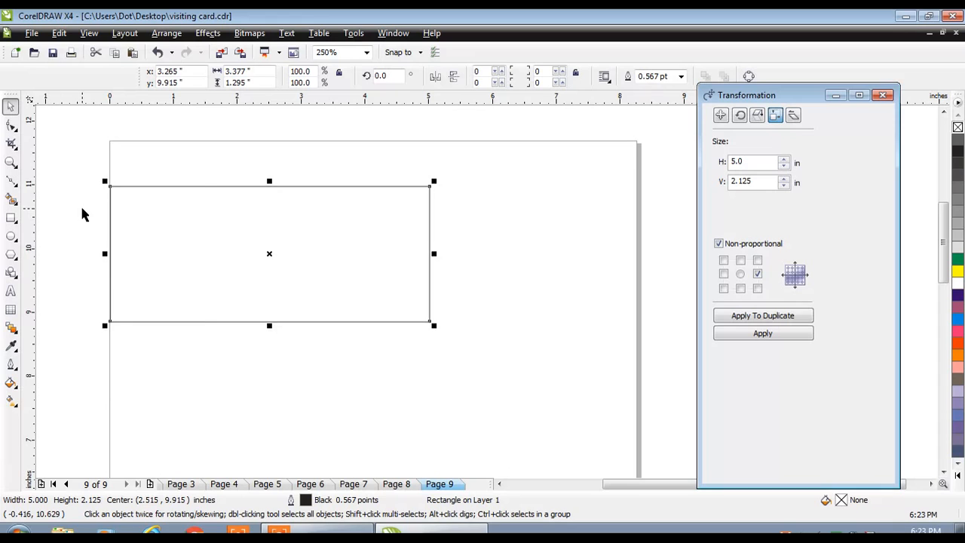
key("ctrl+z")
Widen the rectangle to 5 inches with the middle-left anchor point fixed.
left_click(724, 275)
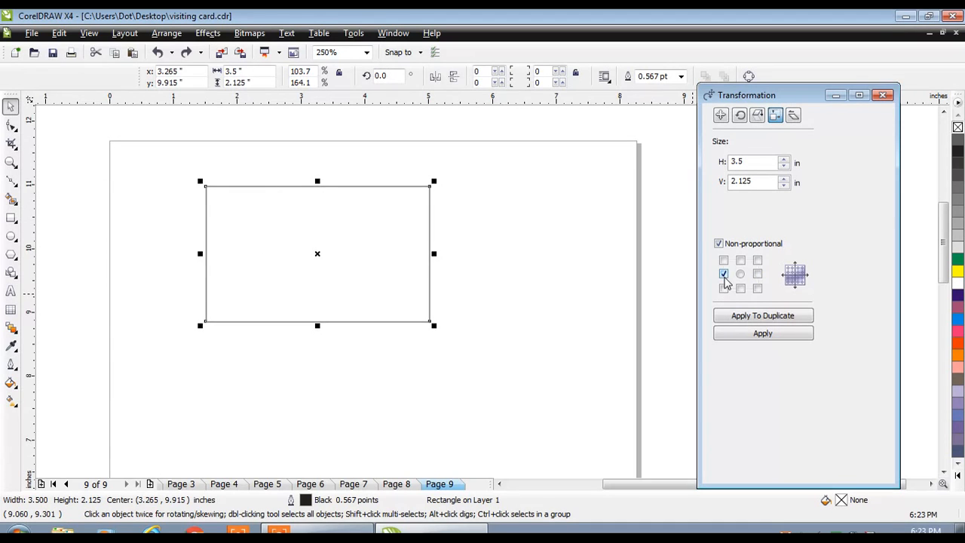
left_click(736, 337)
double_click(749, 171)
type("5")
left_click(768, 337)
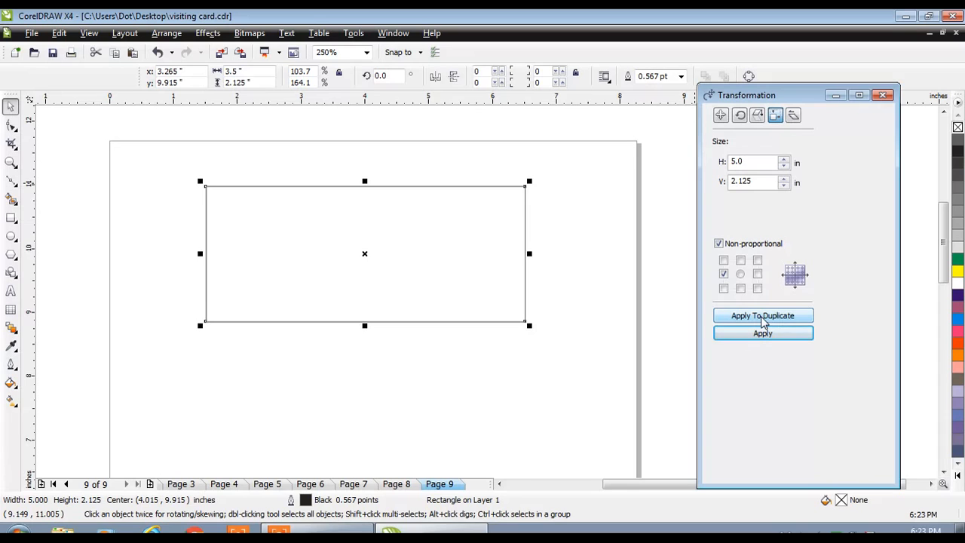
Try a 2-inch-wide duplicate anchored at the rectangle's middle-left point, move it downward, and delete it.
double_click(743, 162)
type("2")
left_click(737, 318)
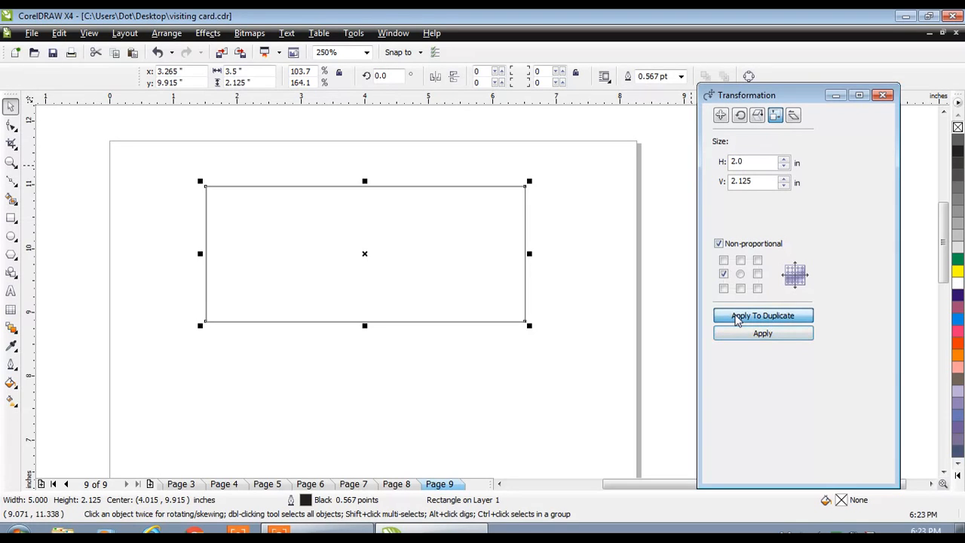
left_click_drag(302, 252, 382, 375)
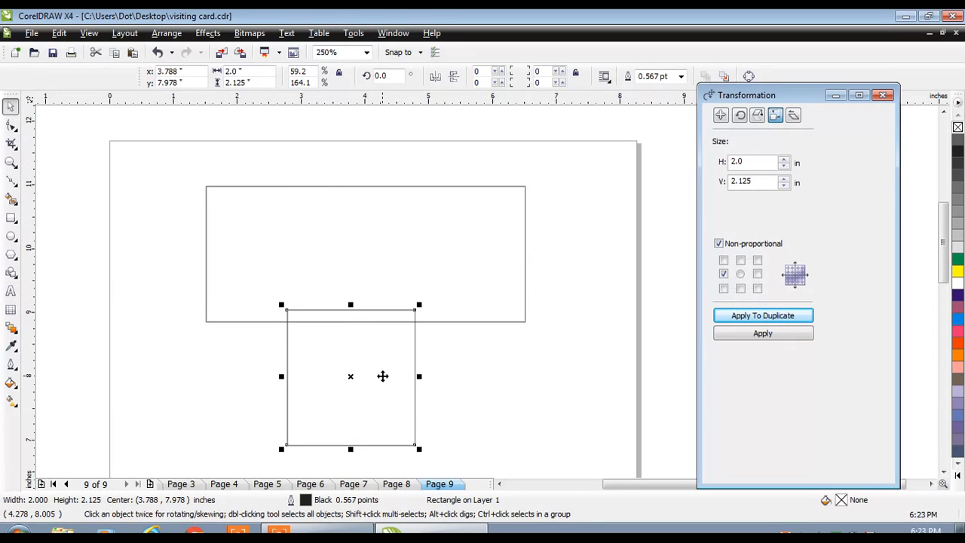
key("Delete")
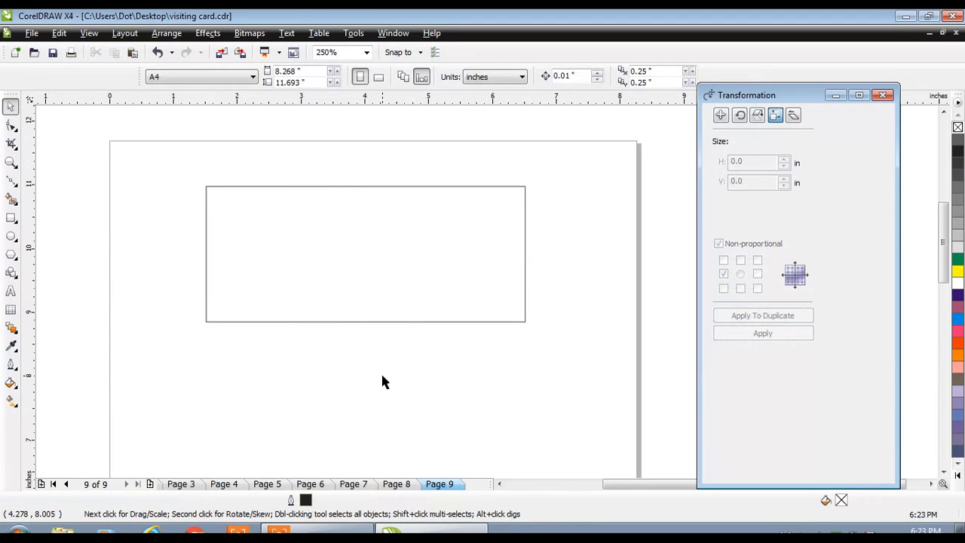
Skew the 5-inch rectangle horizontally by 10 degrees with the Skew transformation.
left_click(394, 321)
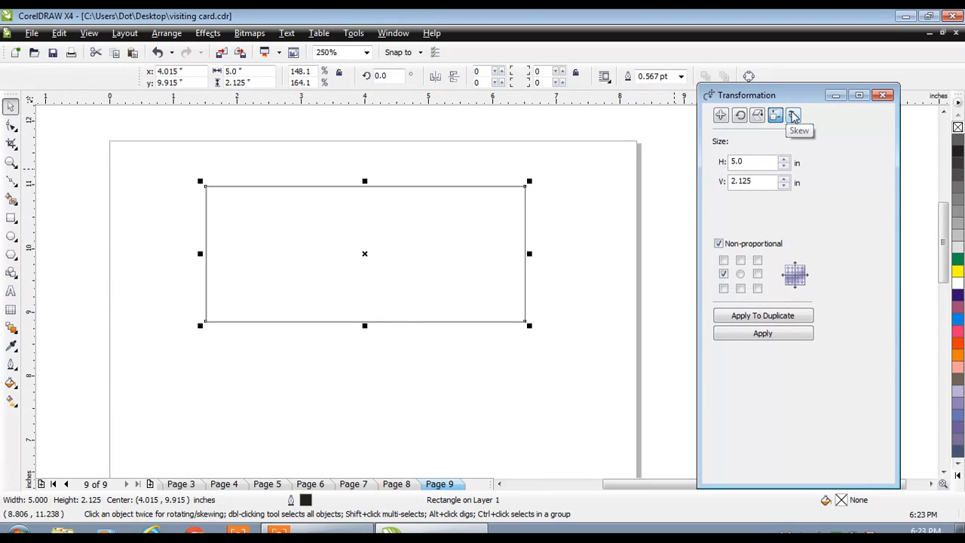
left_click(794, 115)
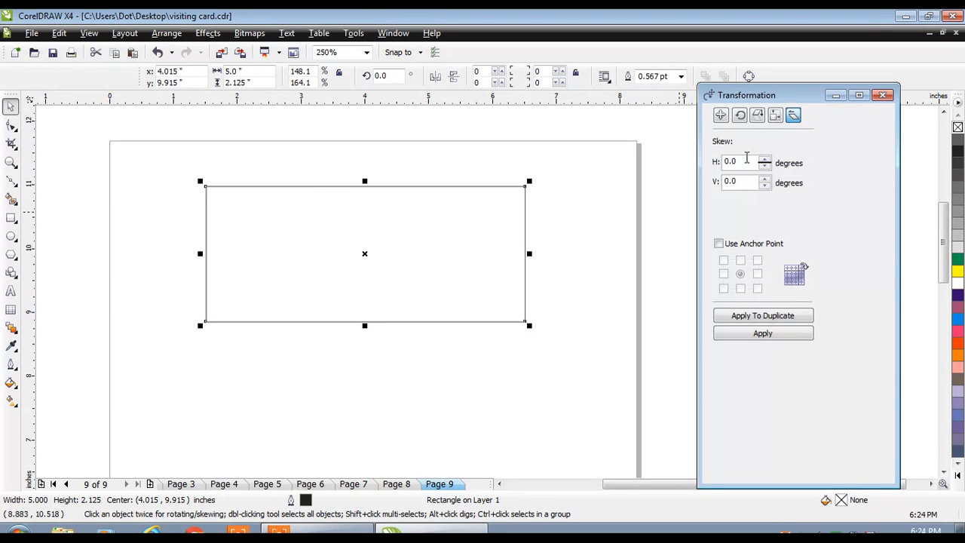
left_click_drag(745, 161, 705, 163)
type("10")
left_click(757, 341)
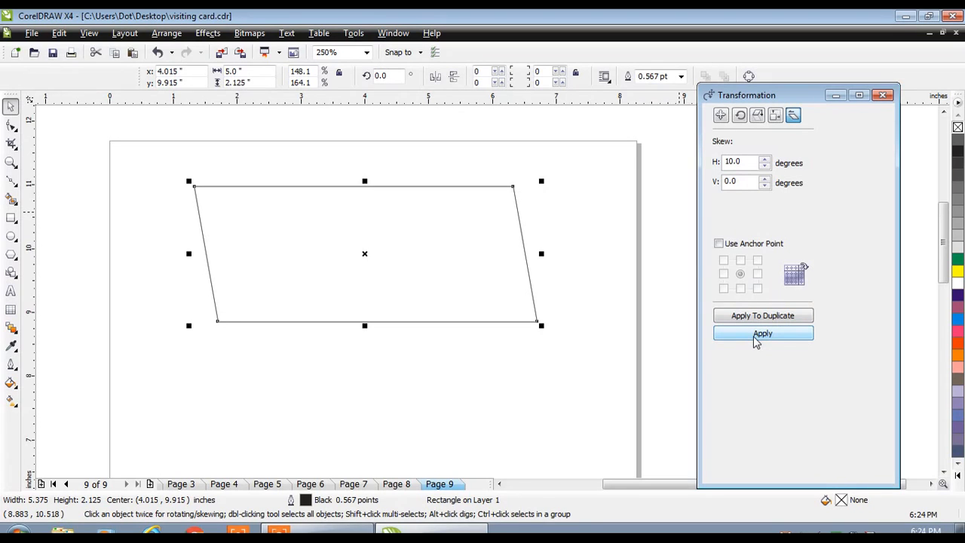
Apply a horizontal skew of -10 degrees to the slanted rectangle.
left_click_drag(746, 161, 645, 169)
type("-10")
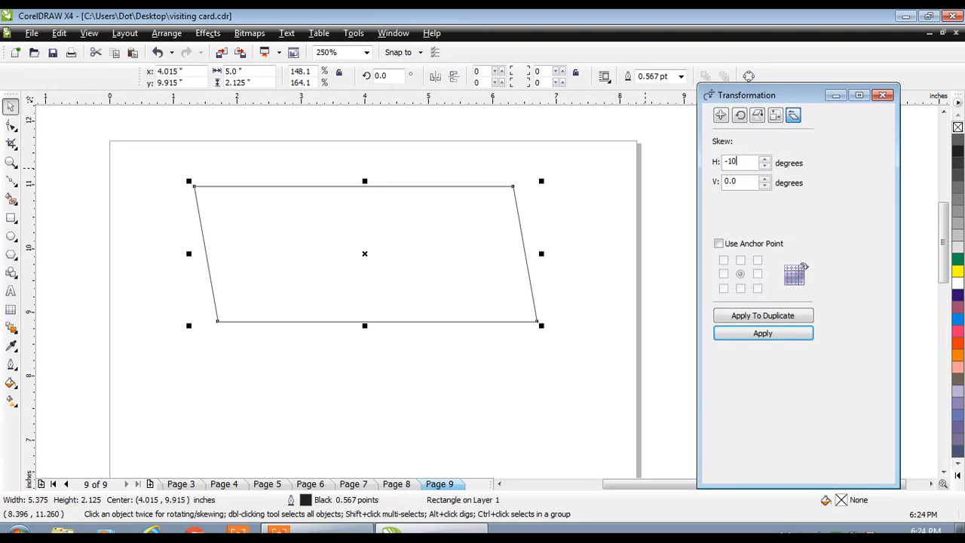
left_click(731, 336)
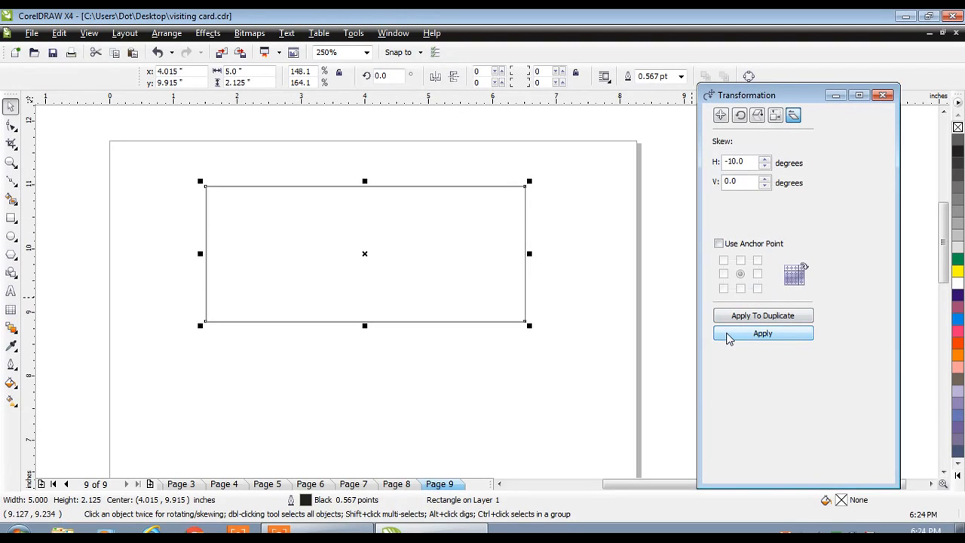
Skew the rectangle horizontally by -20 degrees.
left_click_drag(749, 160, 690, 174)
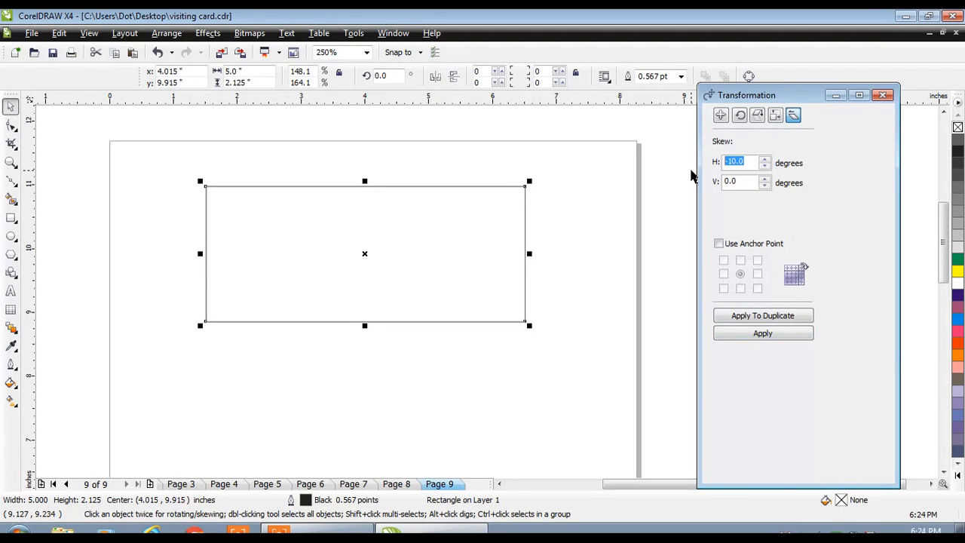
type("-20")
left_click(740, 335)
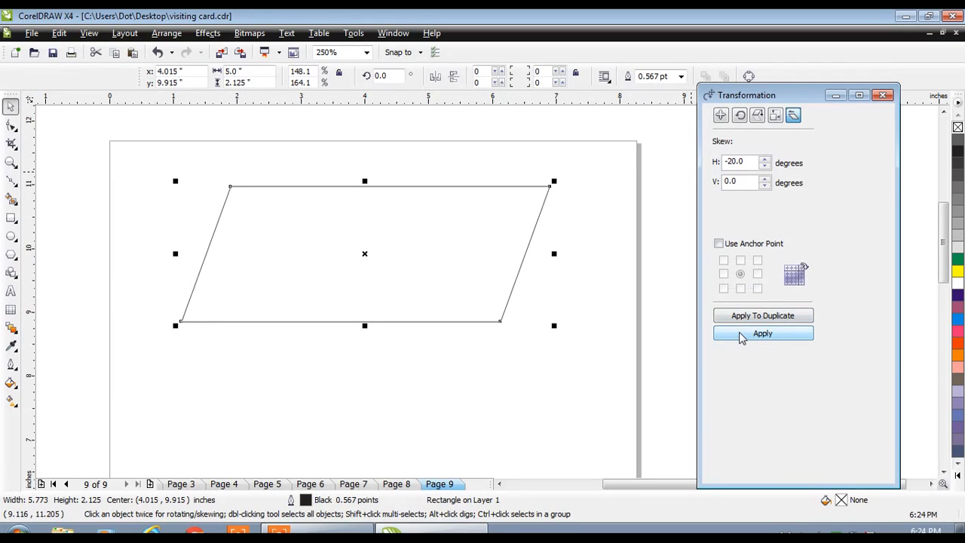
Apply a horizontal skew of 0 degrees and undo the -20 degree skew.
left_click_drag(747, 162, 701, 166)
type("0")
left_click(731, 339)
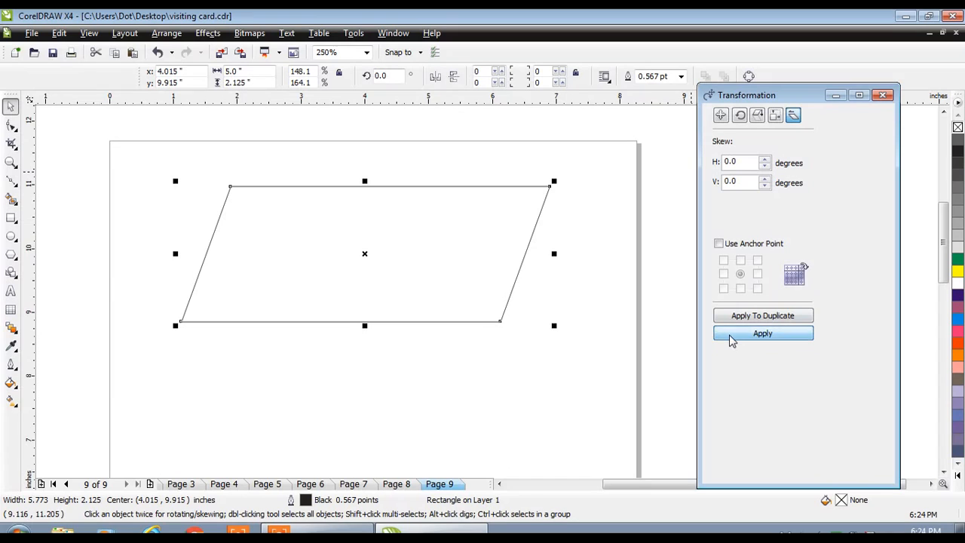
key("ctrl+z")
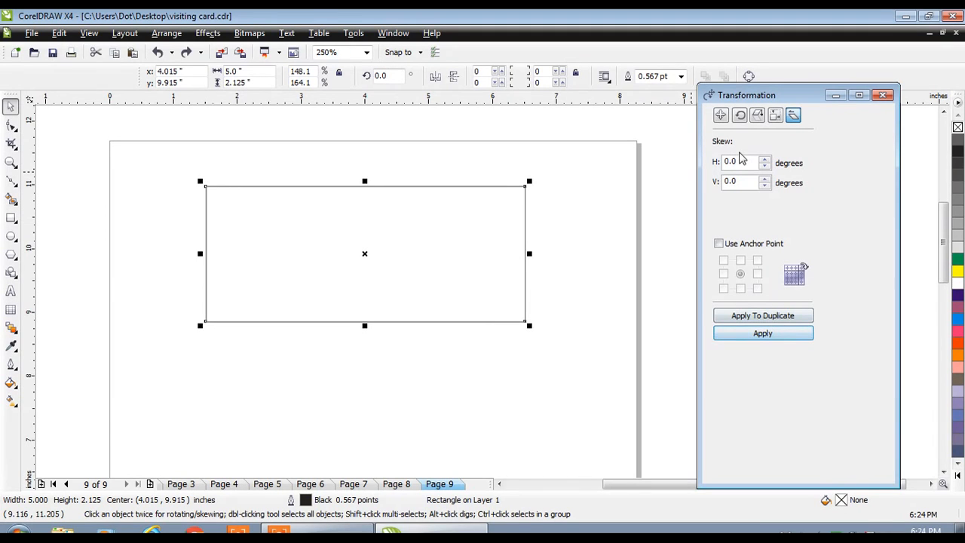
Skew the rectangle vertically by 10 degrees, keeping the horizontal skew at 0.
double_click(743, 185)
type("10")
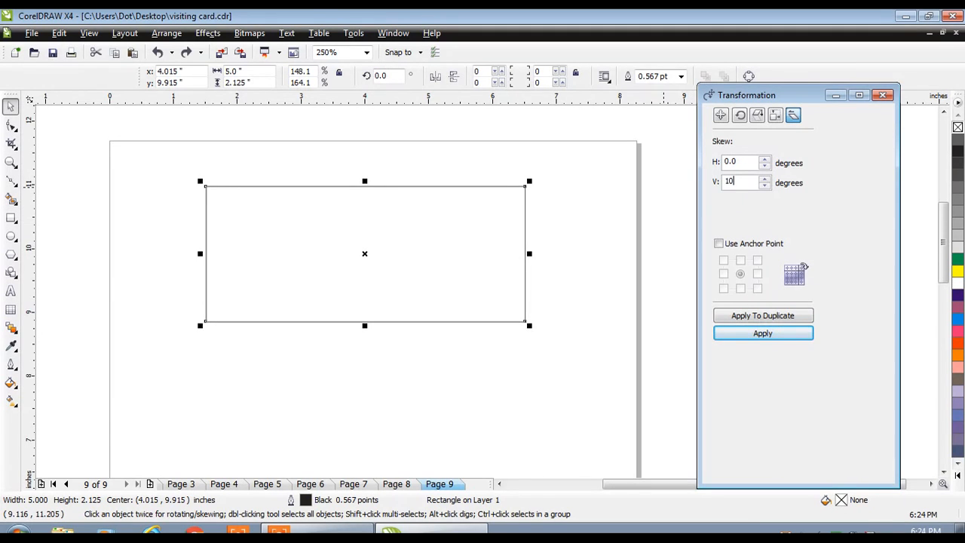
left_click(744, 334)
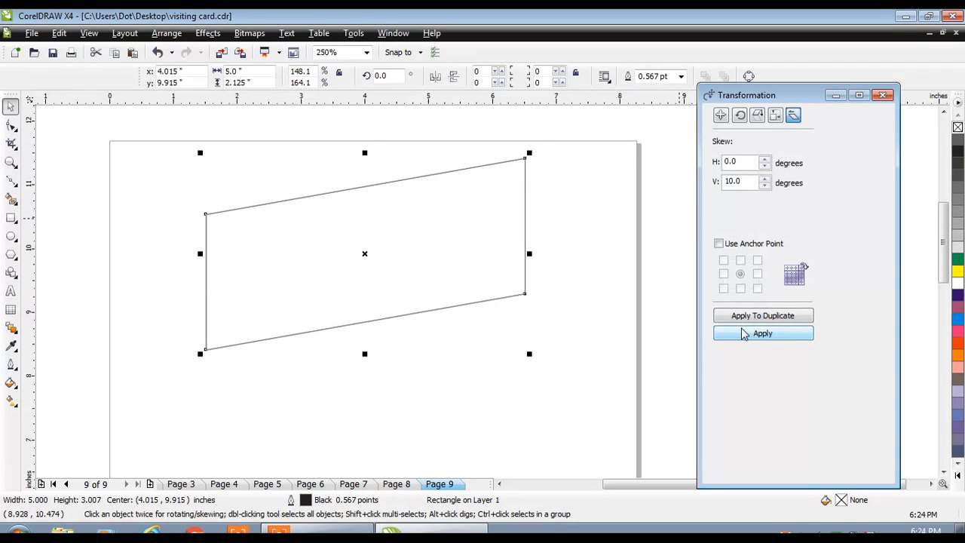
Undo the vertical skew and rotate the rectangle by 10 degrees about its centre.
key("ctrl+z")
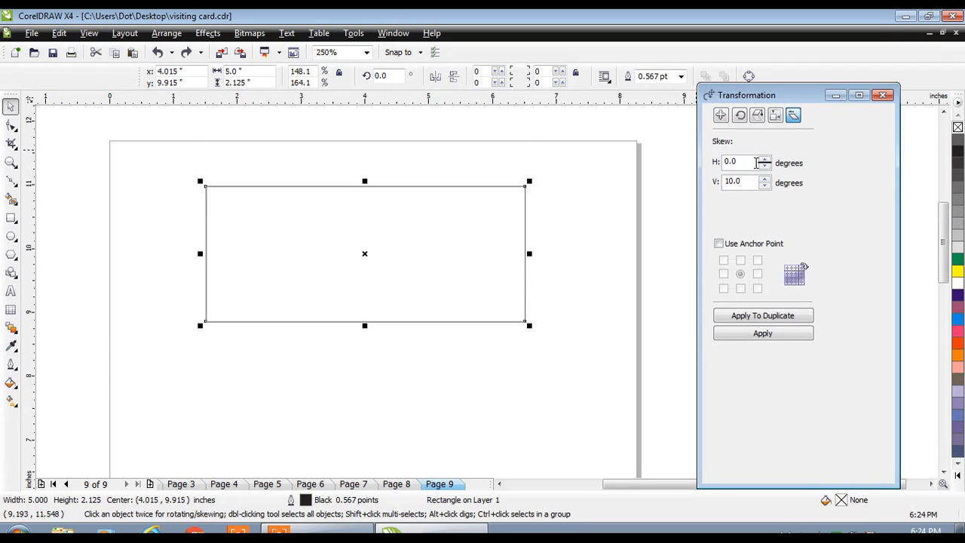
left_click(720, 115)
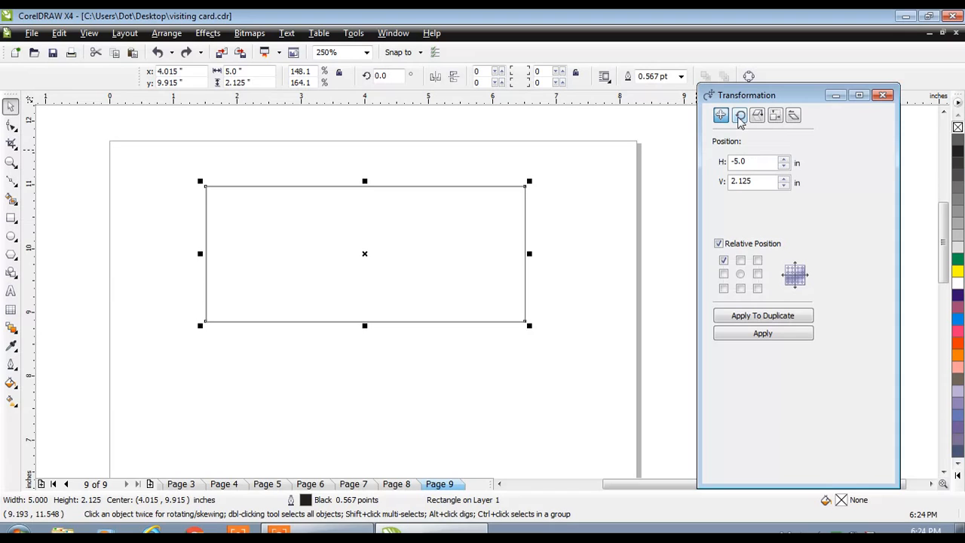
left_click(739, 115)
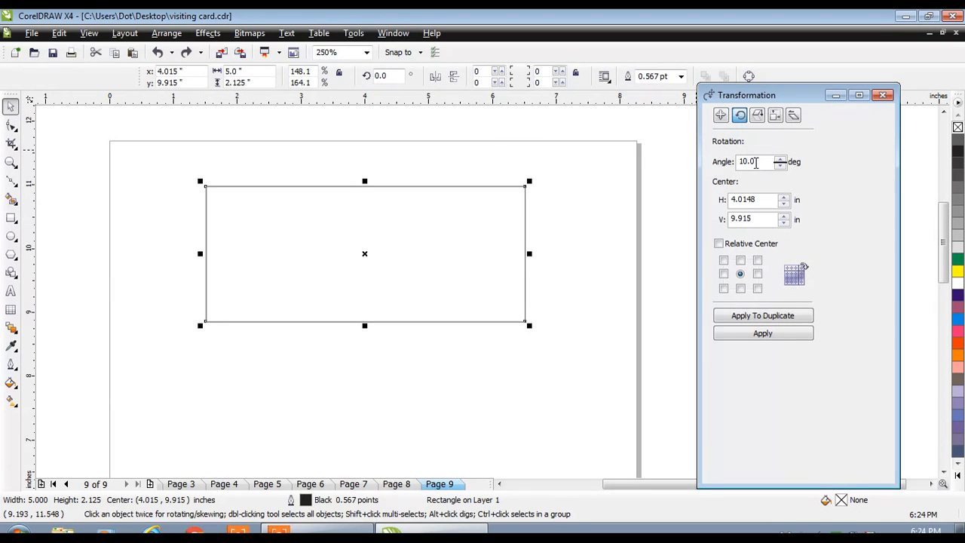
key("Return")
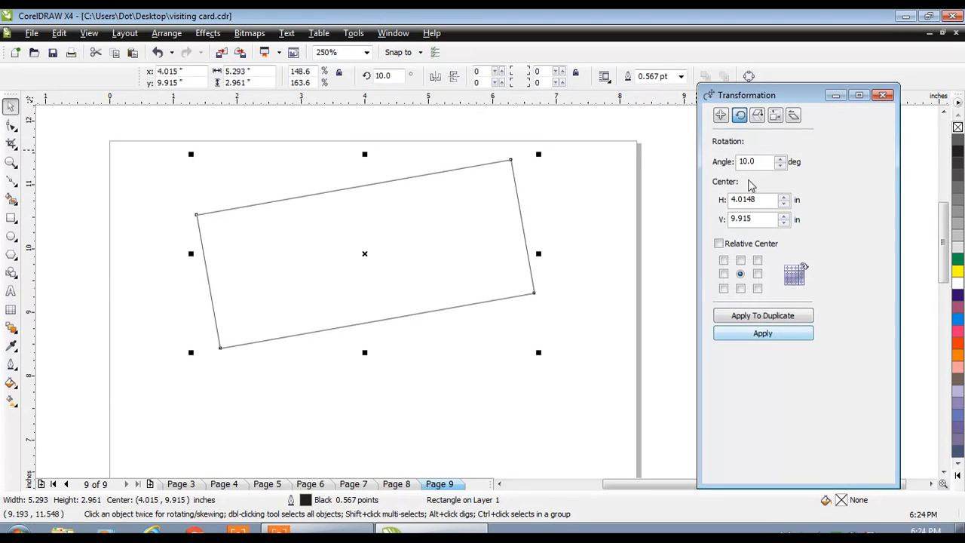
Mirror the rotated rectangle horizontally and vertically at 100% scale about its bottom-centre anchor, and move it back up the page.
left_click(758, 115)
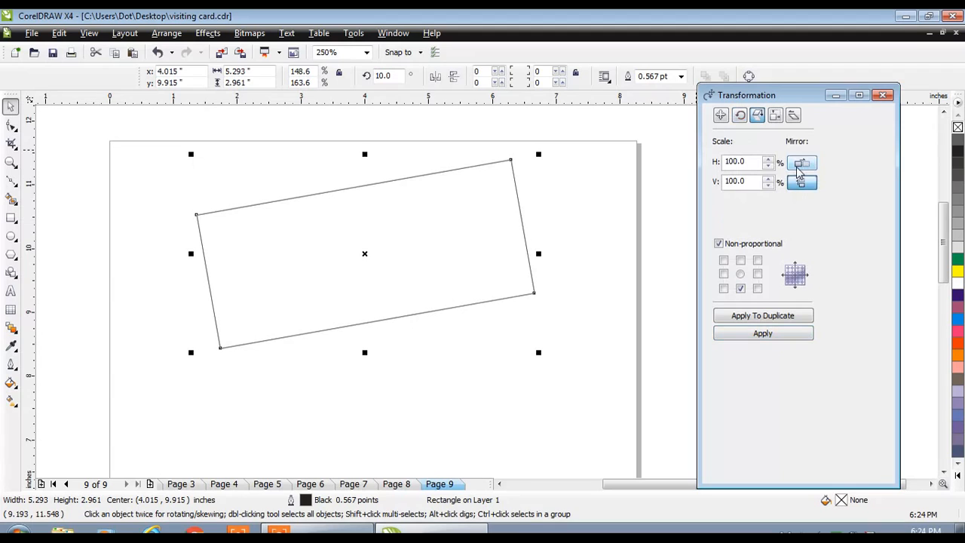
left_click(798, 167)
left_click(801, 185)
left_click(739, 339)
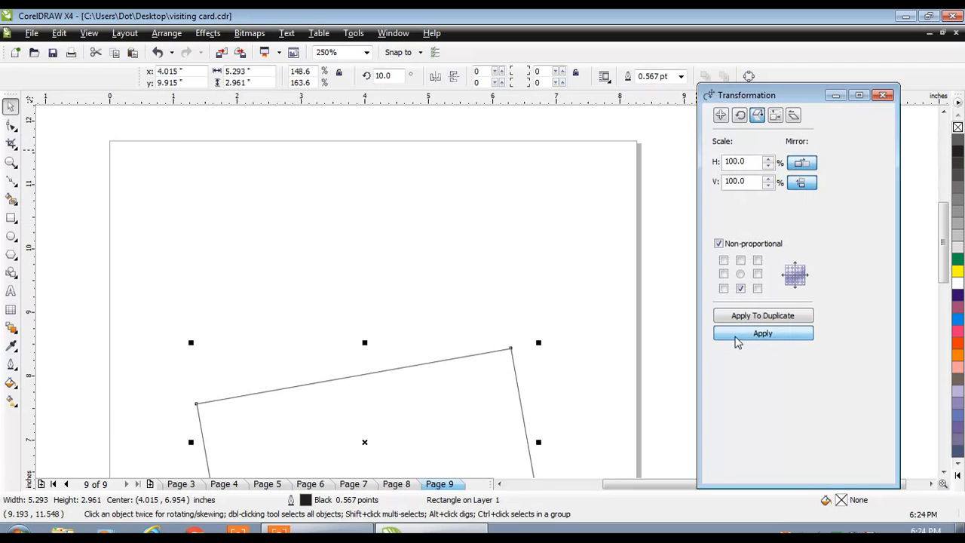
left_click(737, 341)
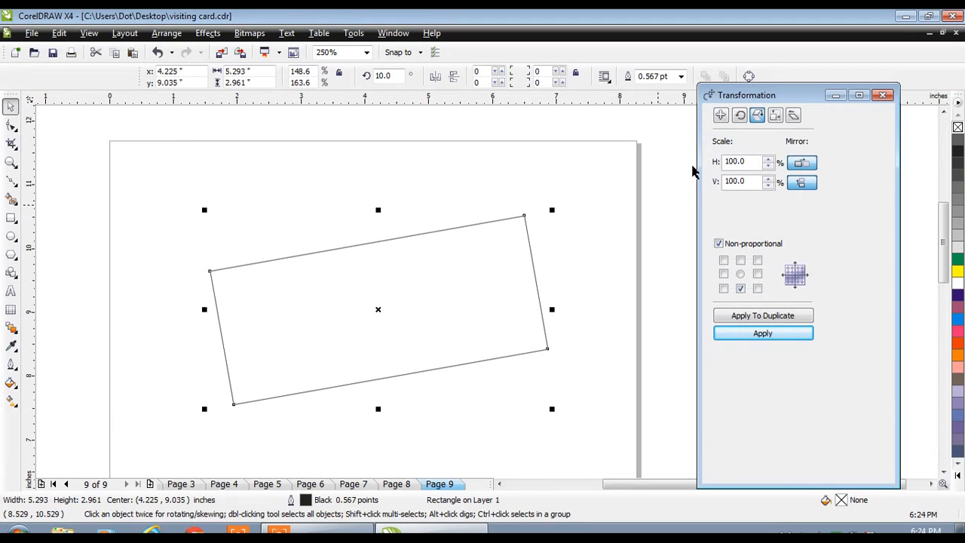
Resize the rotated rectangle non-proportionally to 3 in wide by 3 in high from its middle-left anchor.
left_click(775, 116)
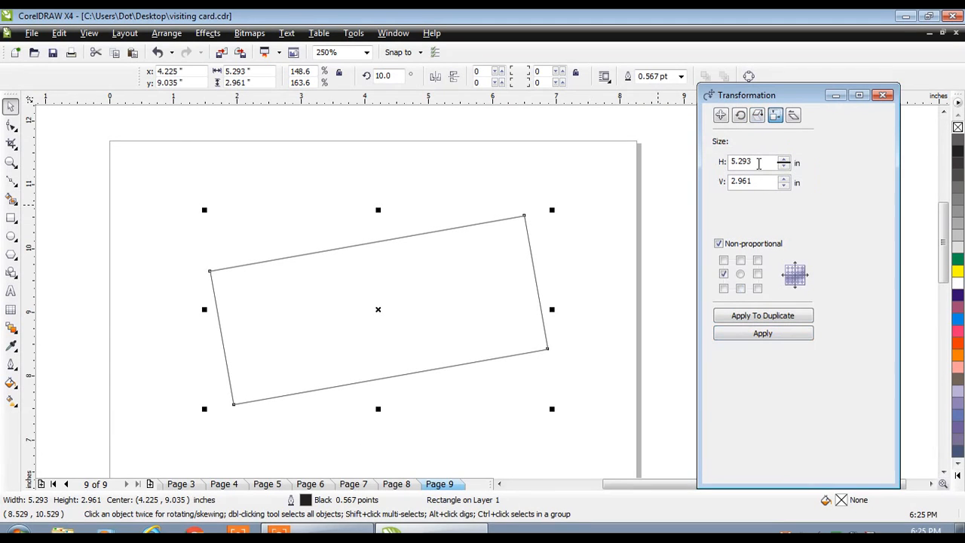
double_click(758, 163)
type("3")
key("Tab")
type("3")
left_click(756, 338)
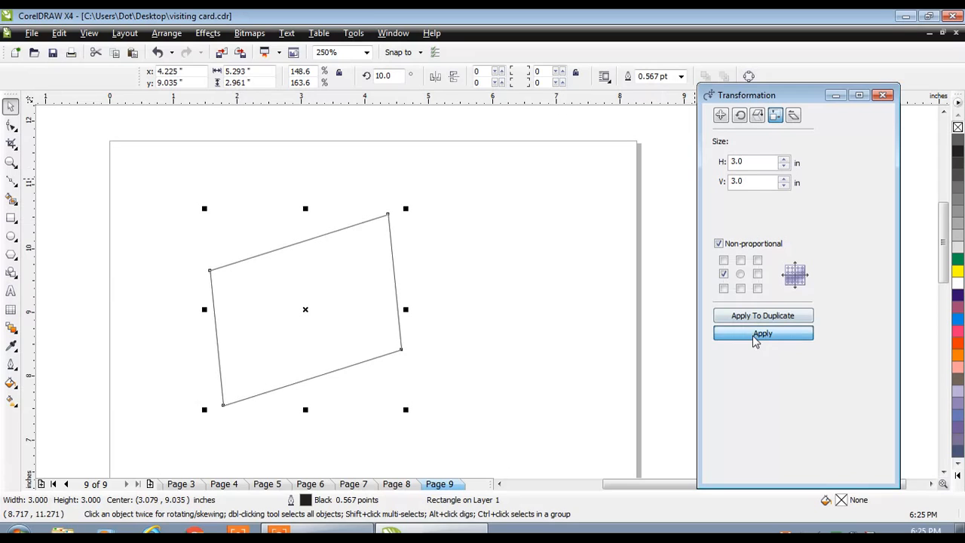
Show the skew settings and clear all transformations from the distorted rectangle.
left_click(793, 116)
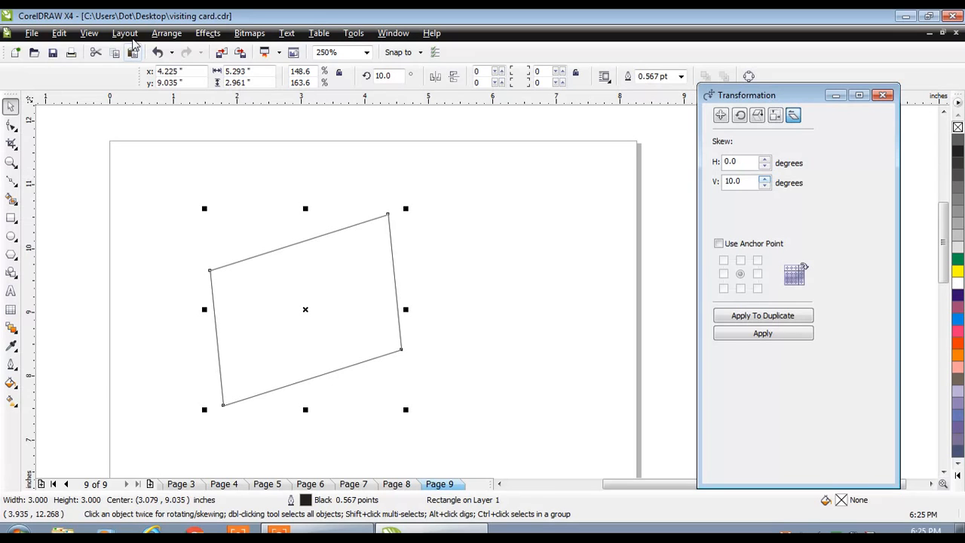
left_click(164, 33)
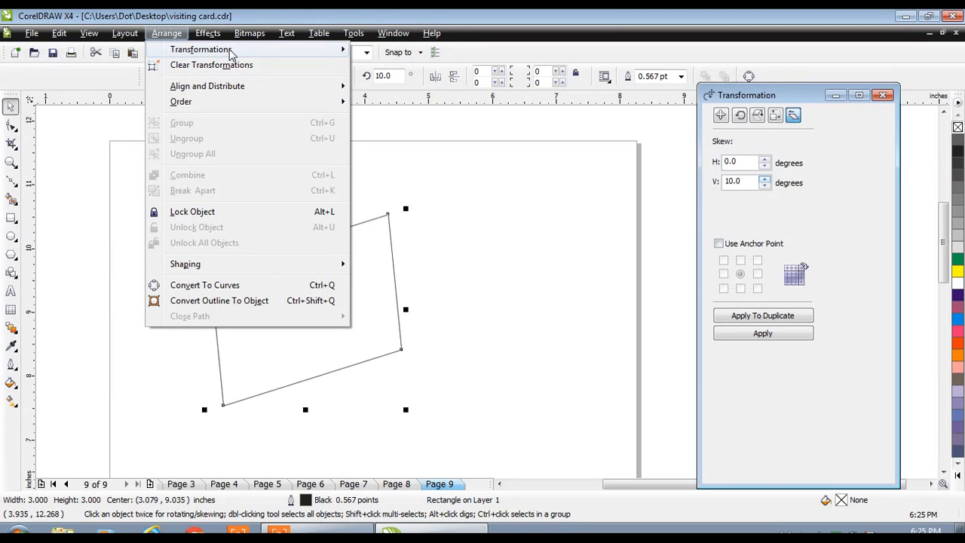
mouse_move(232, 51)
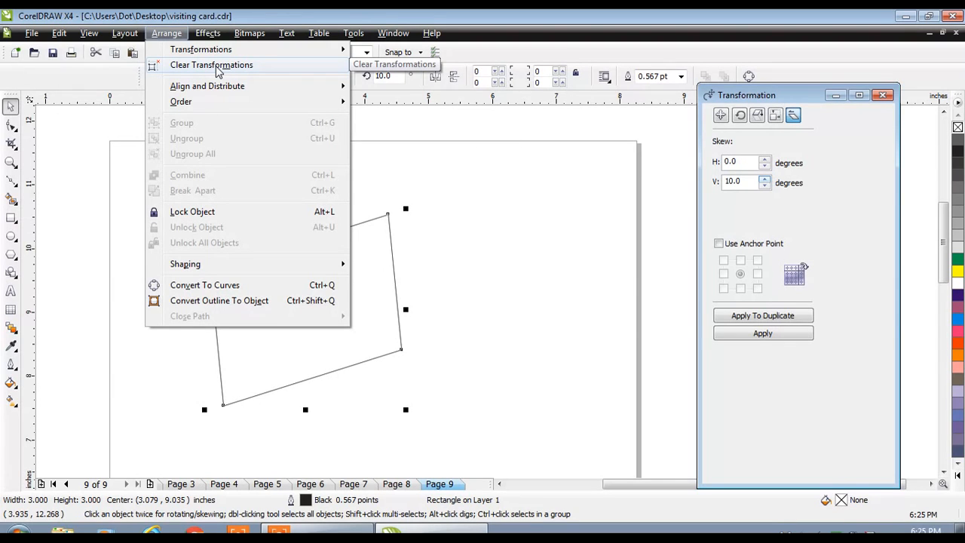
left_click(218, 67)
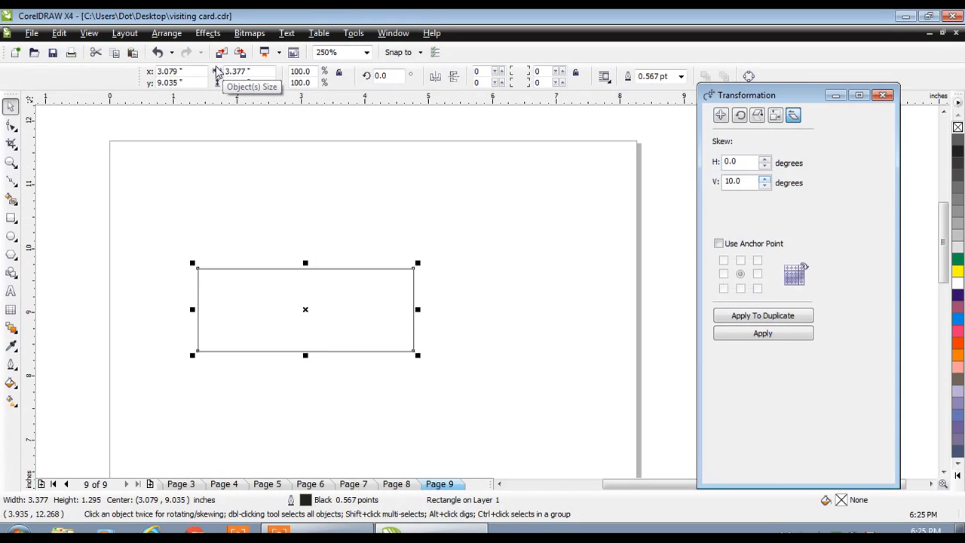
left_click(166, 34)
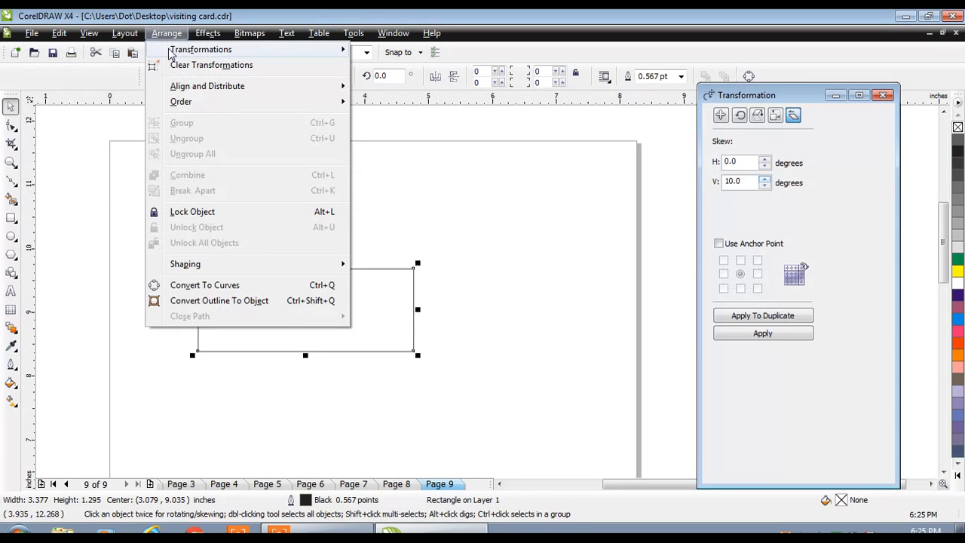
mouse_move(171, 55)
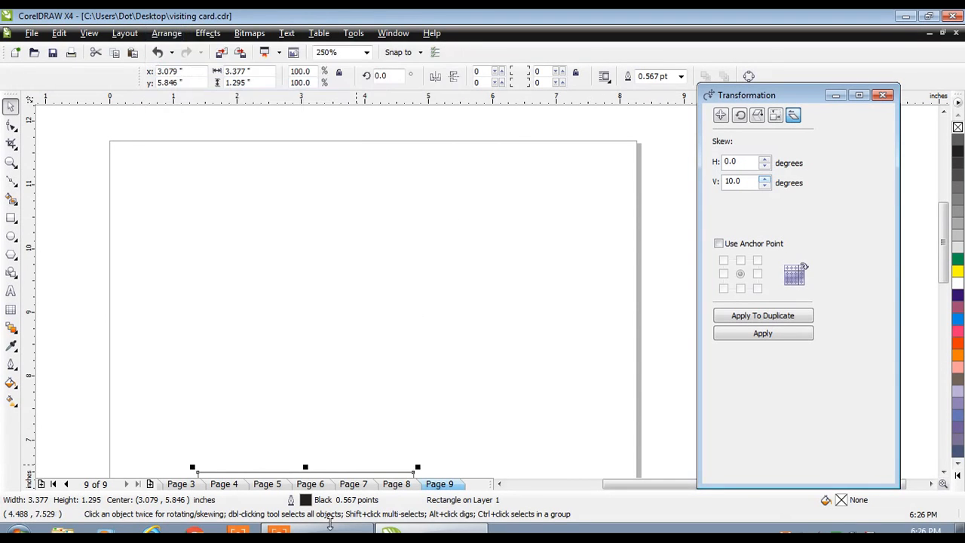
left_click(331, 530)
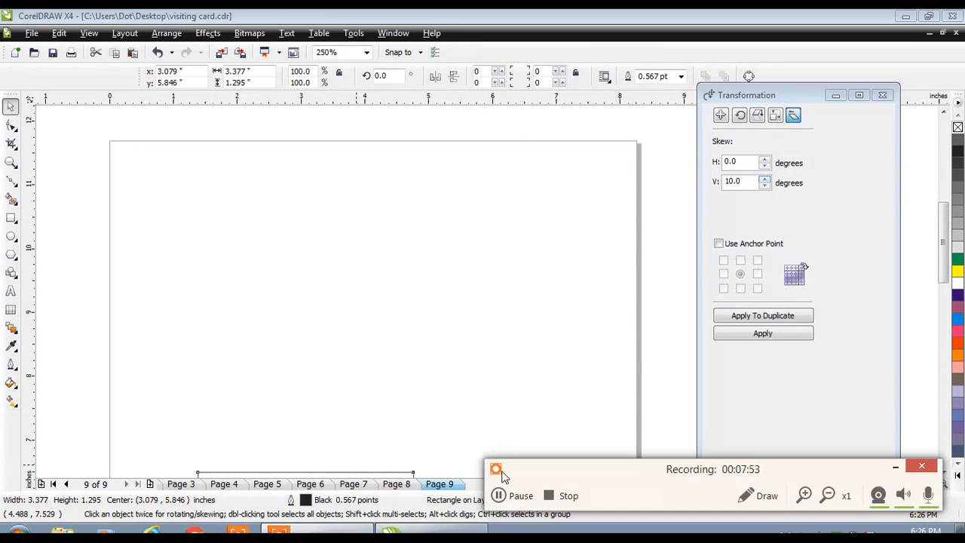